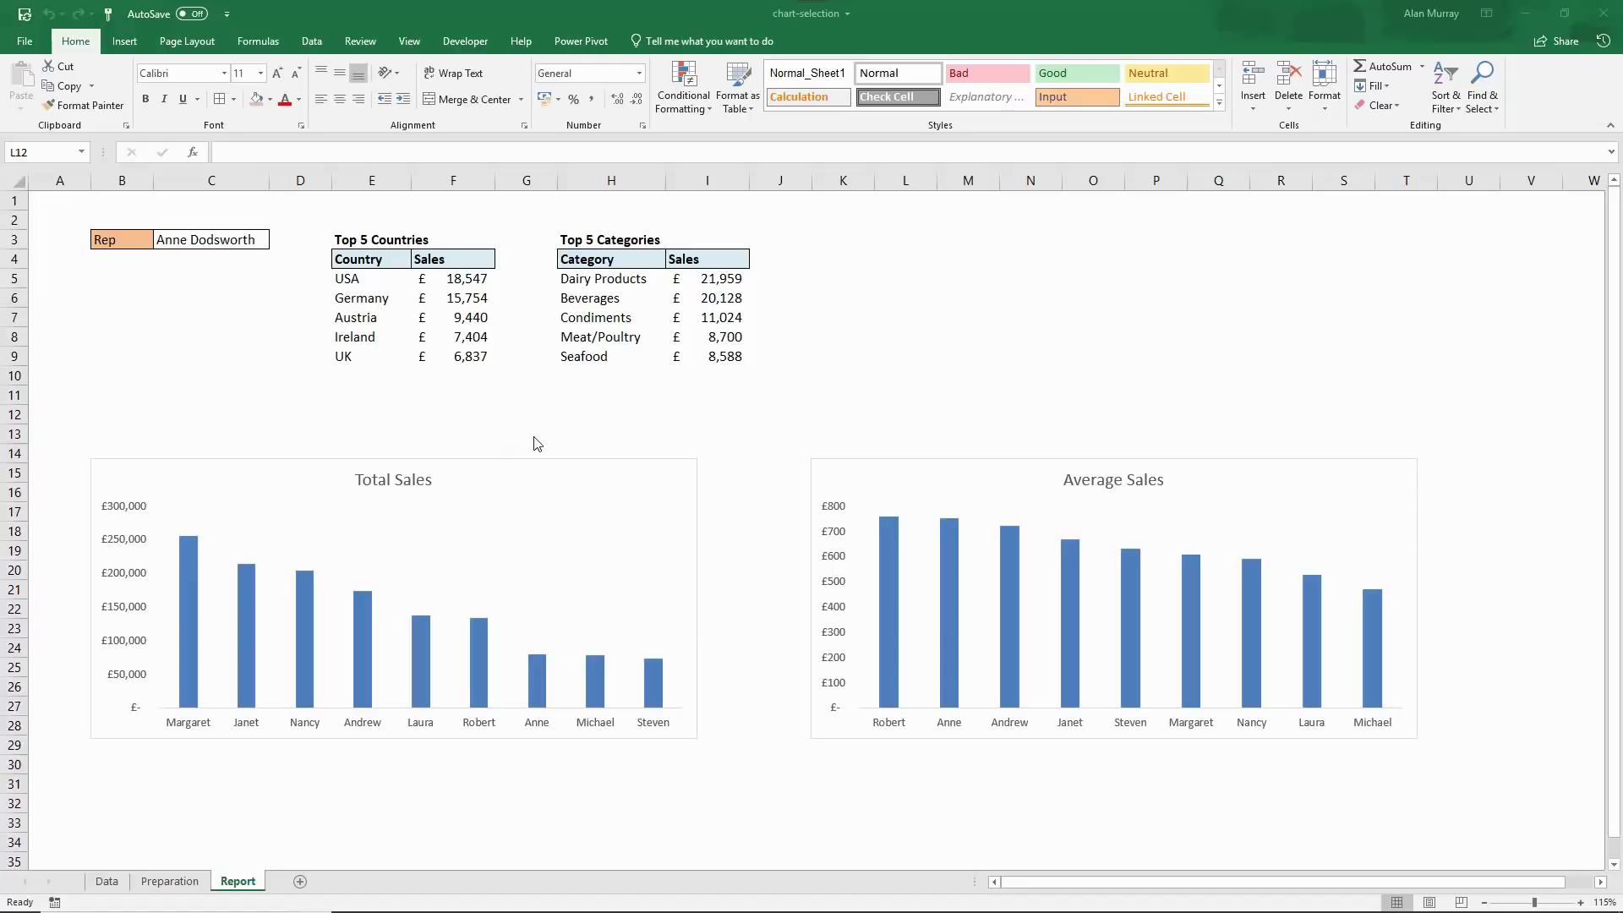
- Choose Nancy Davolio in C3 and review her top countries and categories figures
click(201, 244)
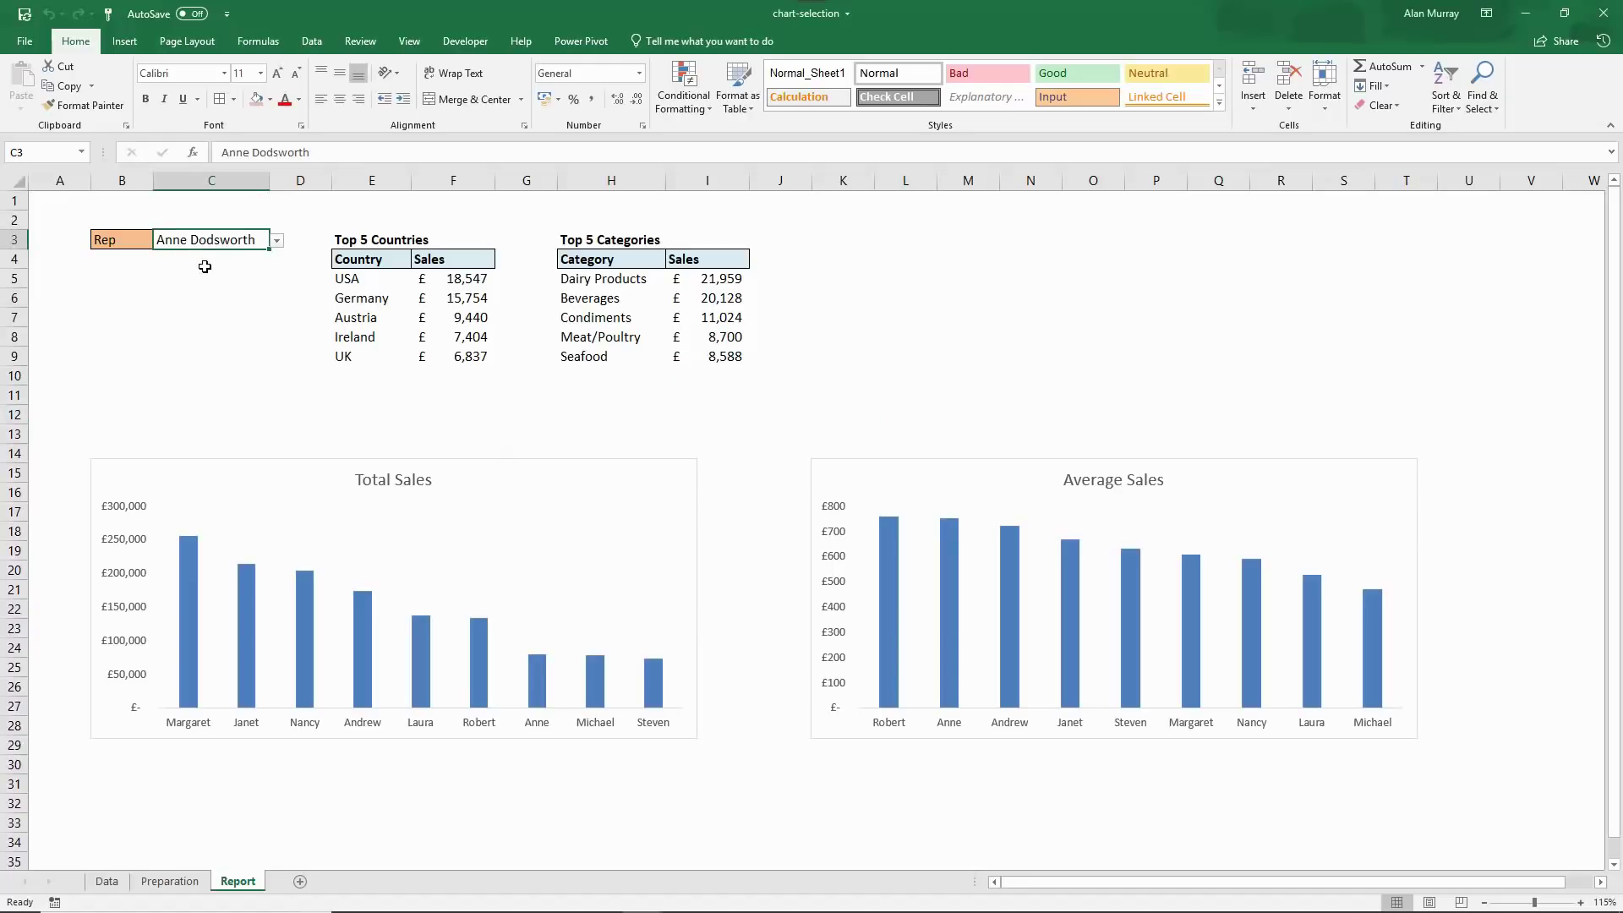
click(277, 241)
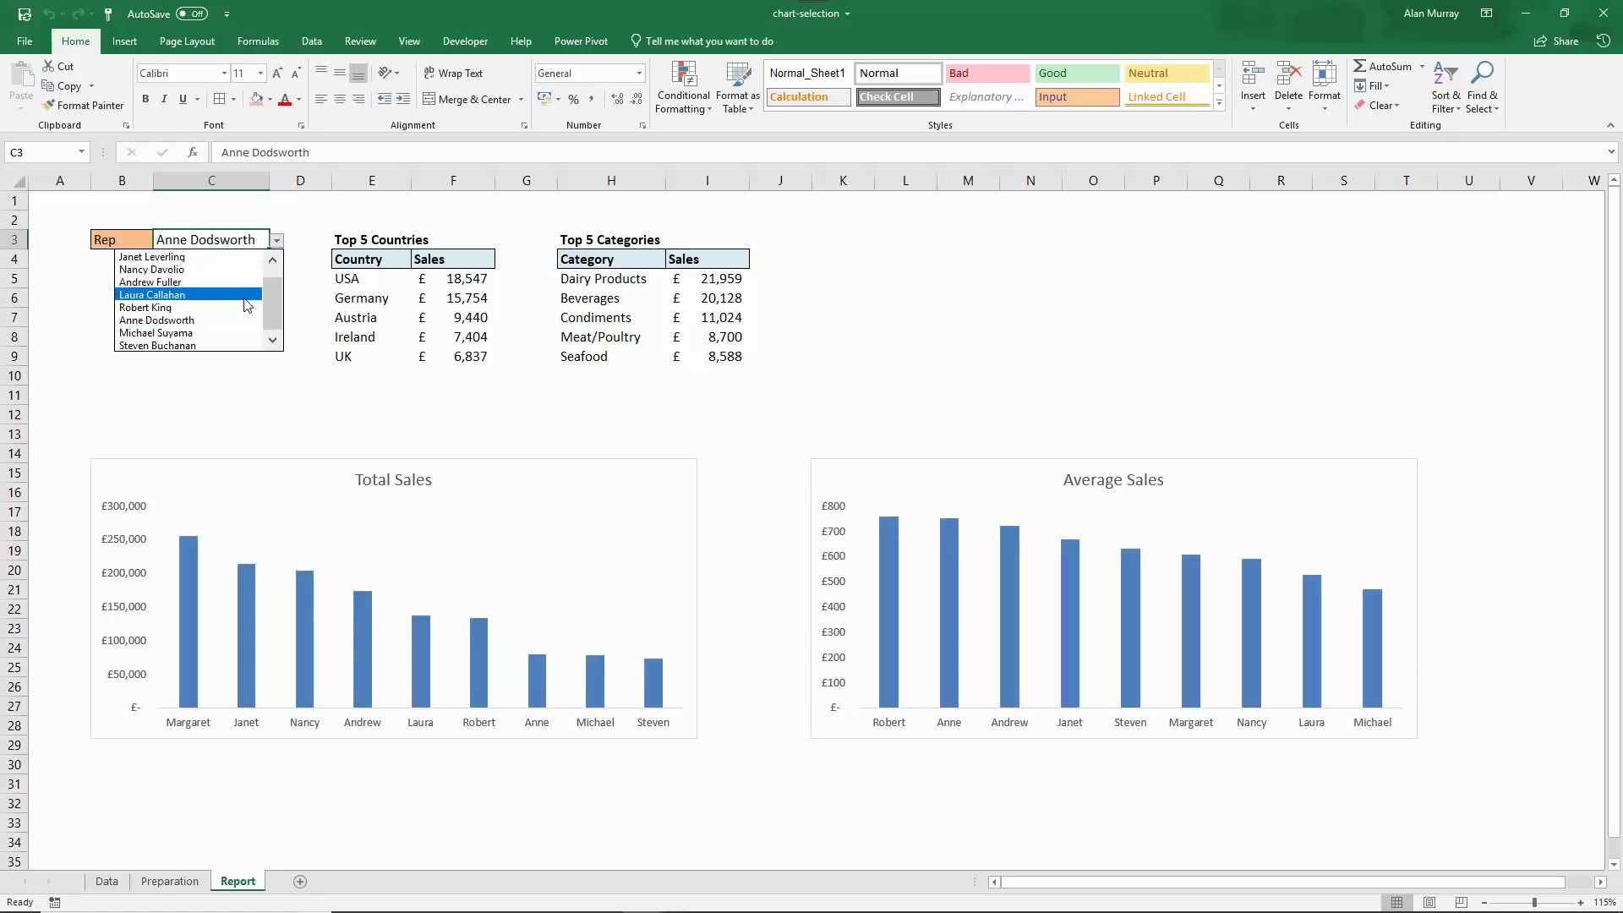
click(195, 270)
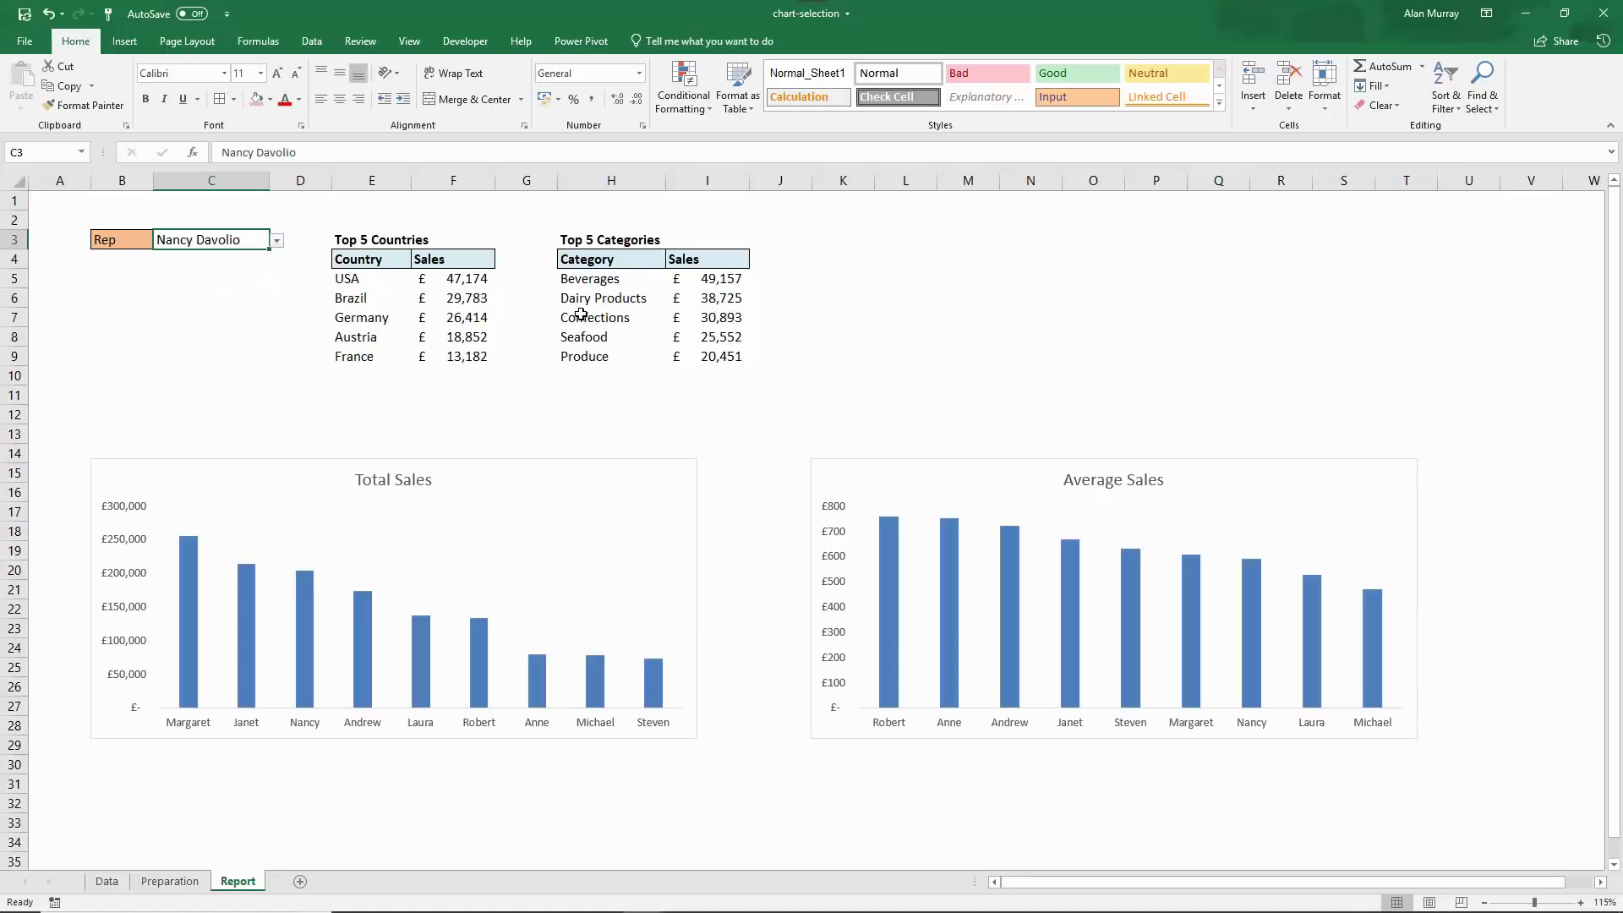
drag(395, 281, 452, 338)
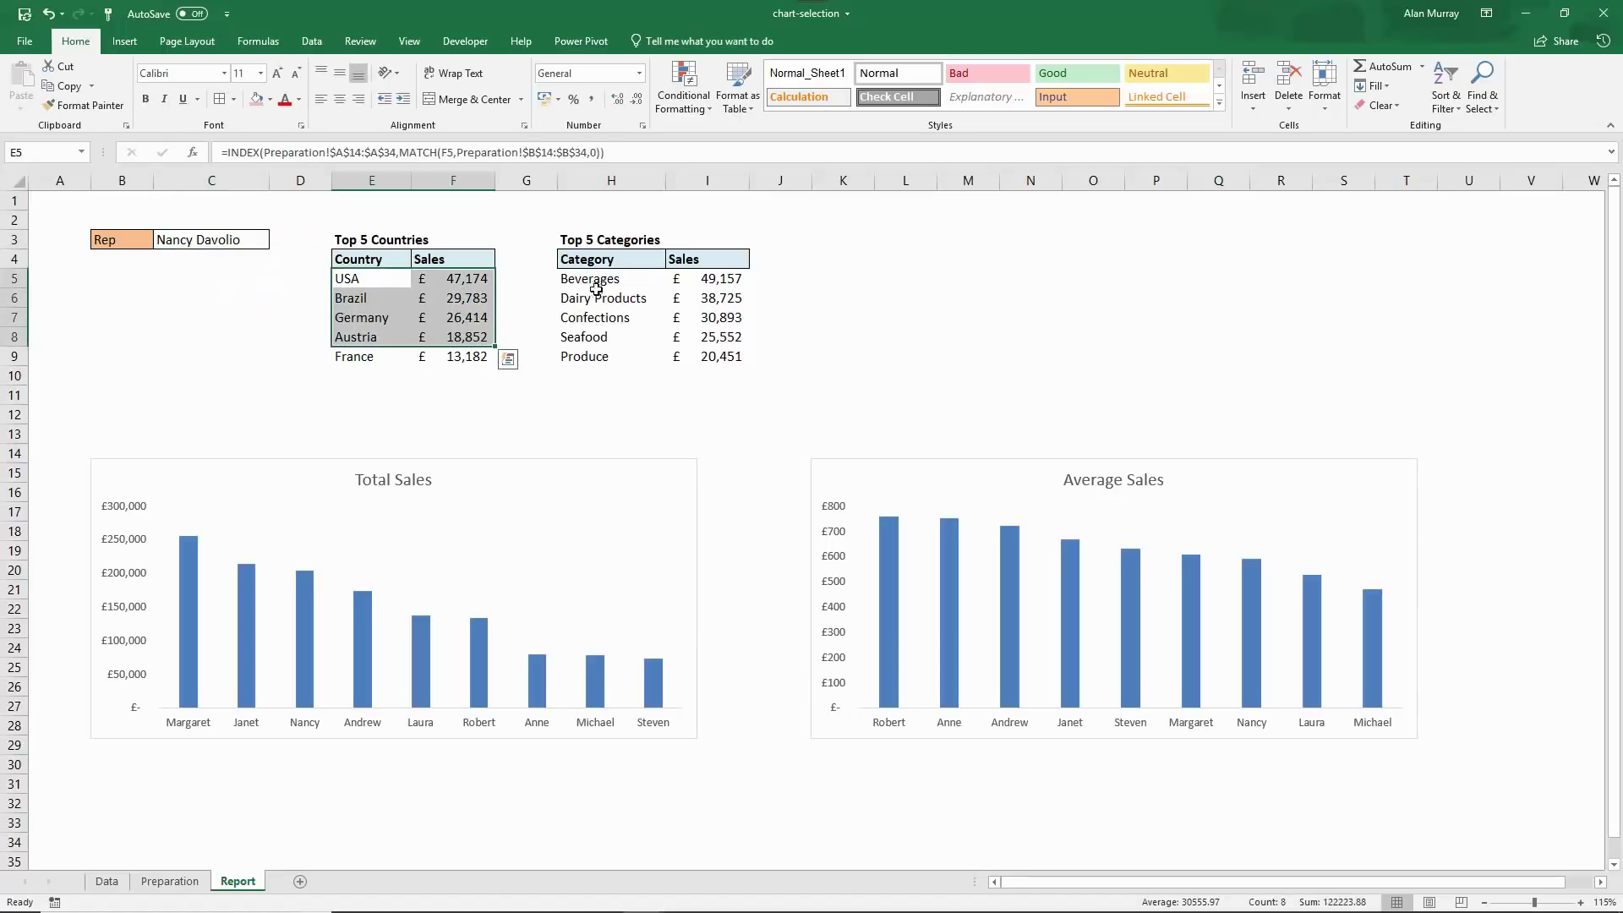
drag(600, 285, 638, 373)
click(621, 397)
- Switch the rep in C3 to Laura Callahan, then to Anne Dodsworth
click(256, 243)
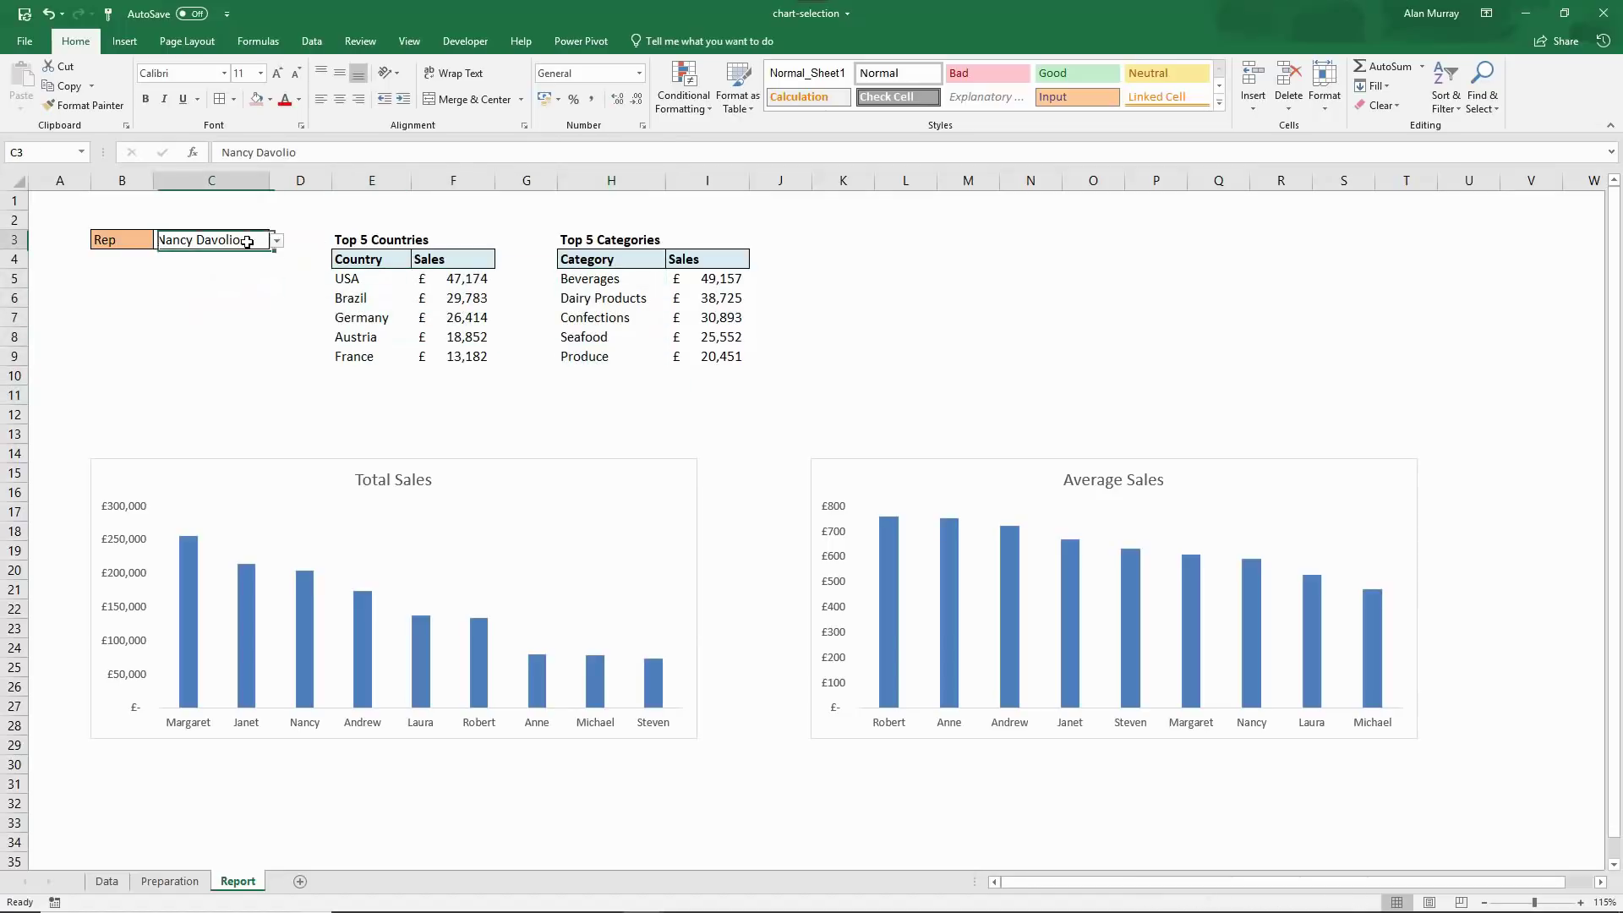
click(276, 240)
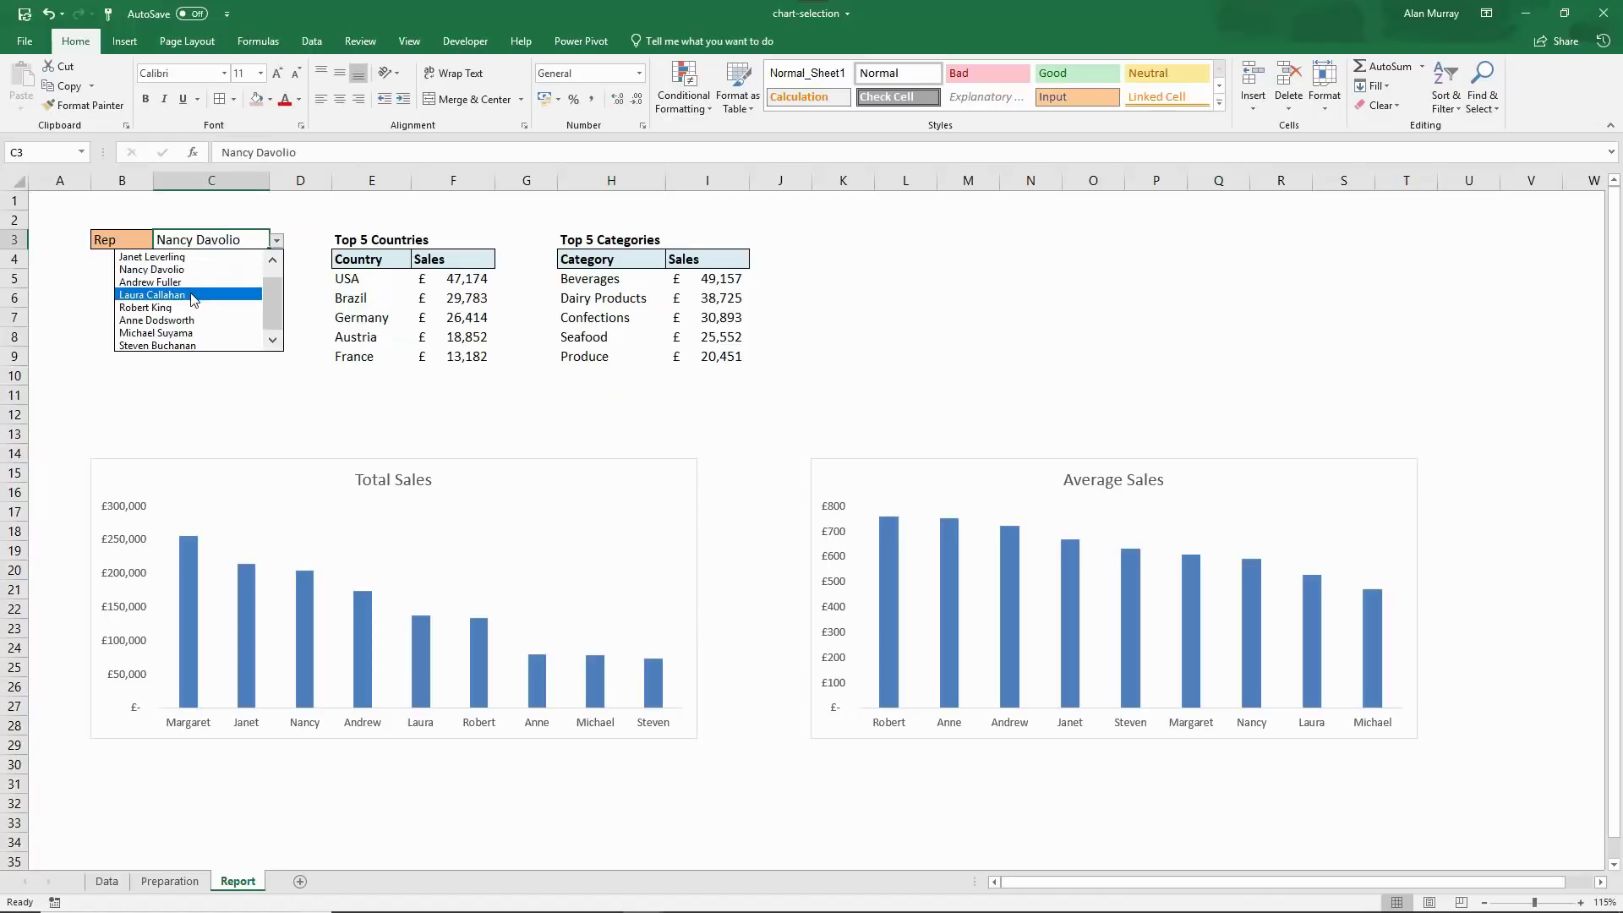
click(192, 299)
click(276, 241)
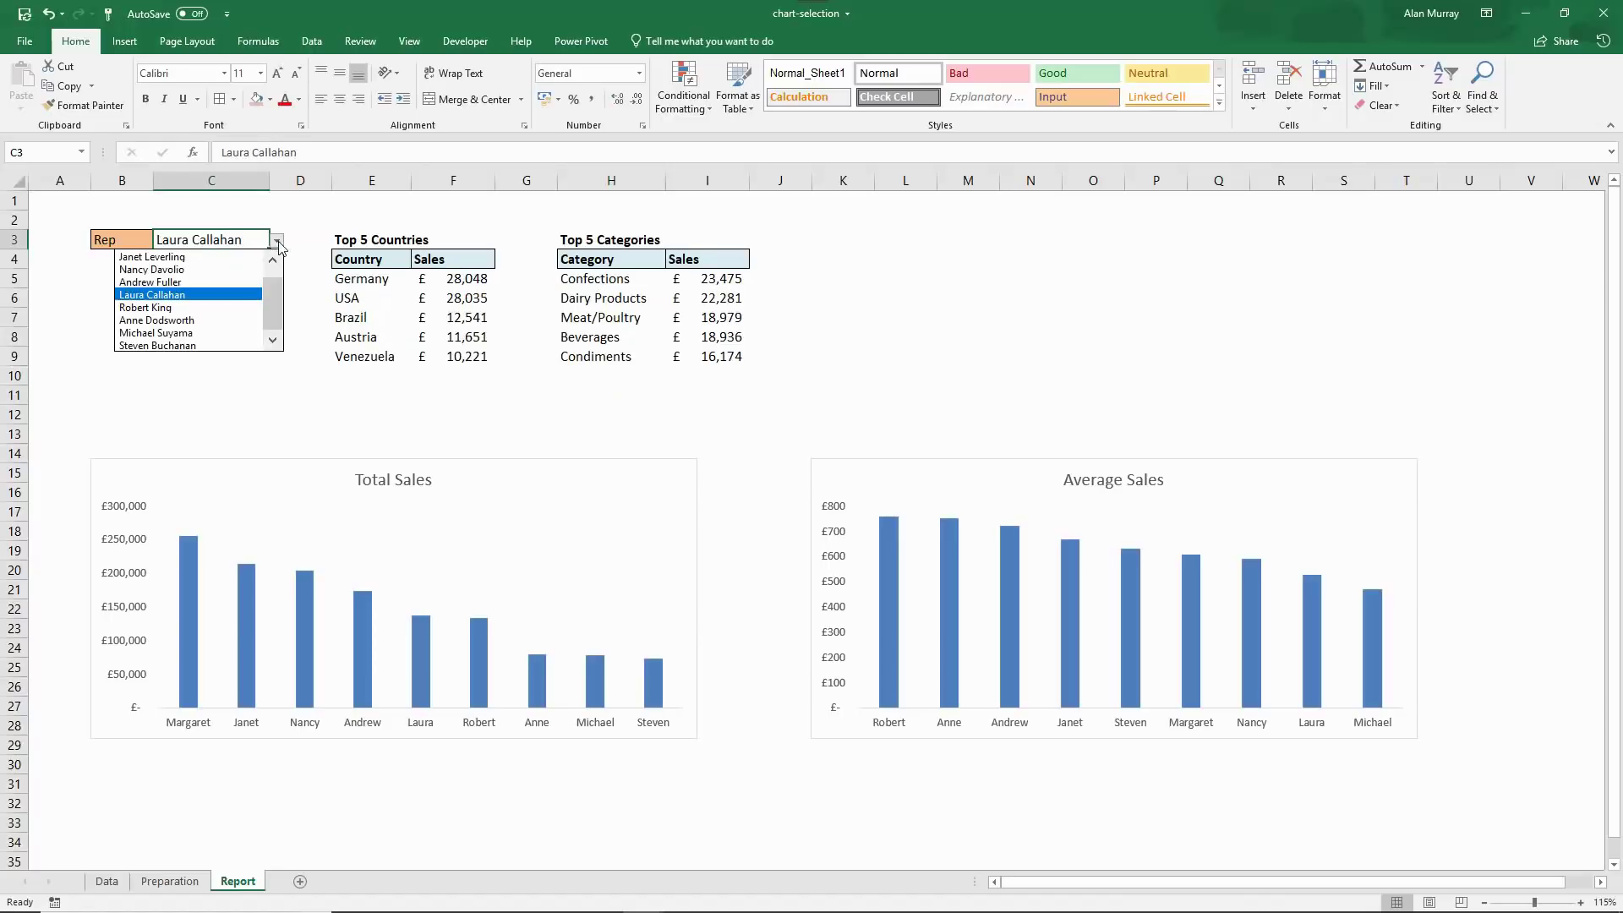
click(218, 319)
click(347, 414)
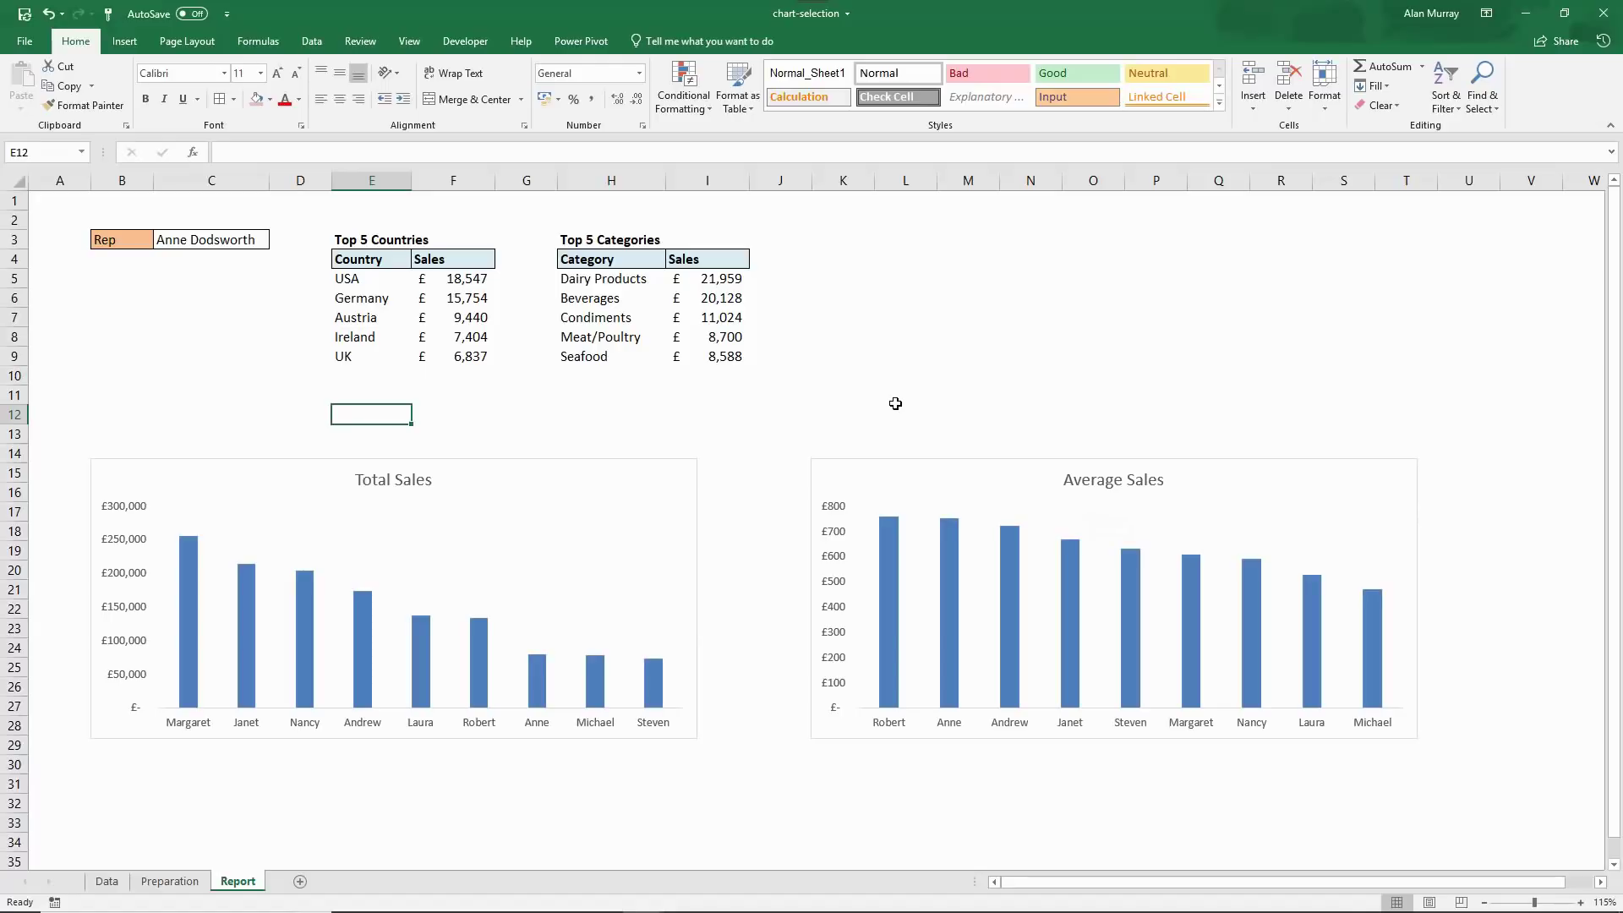
- Choose Michael Suyama in C3, then check the Total Sales chart and top countries values E5:F9
click(243, 245)
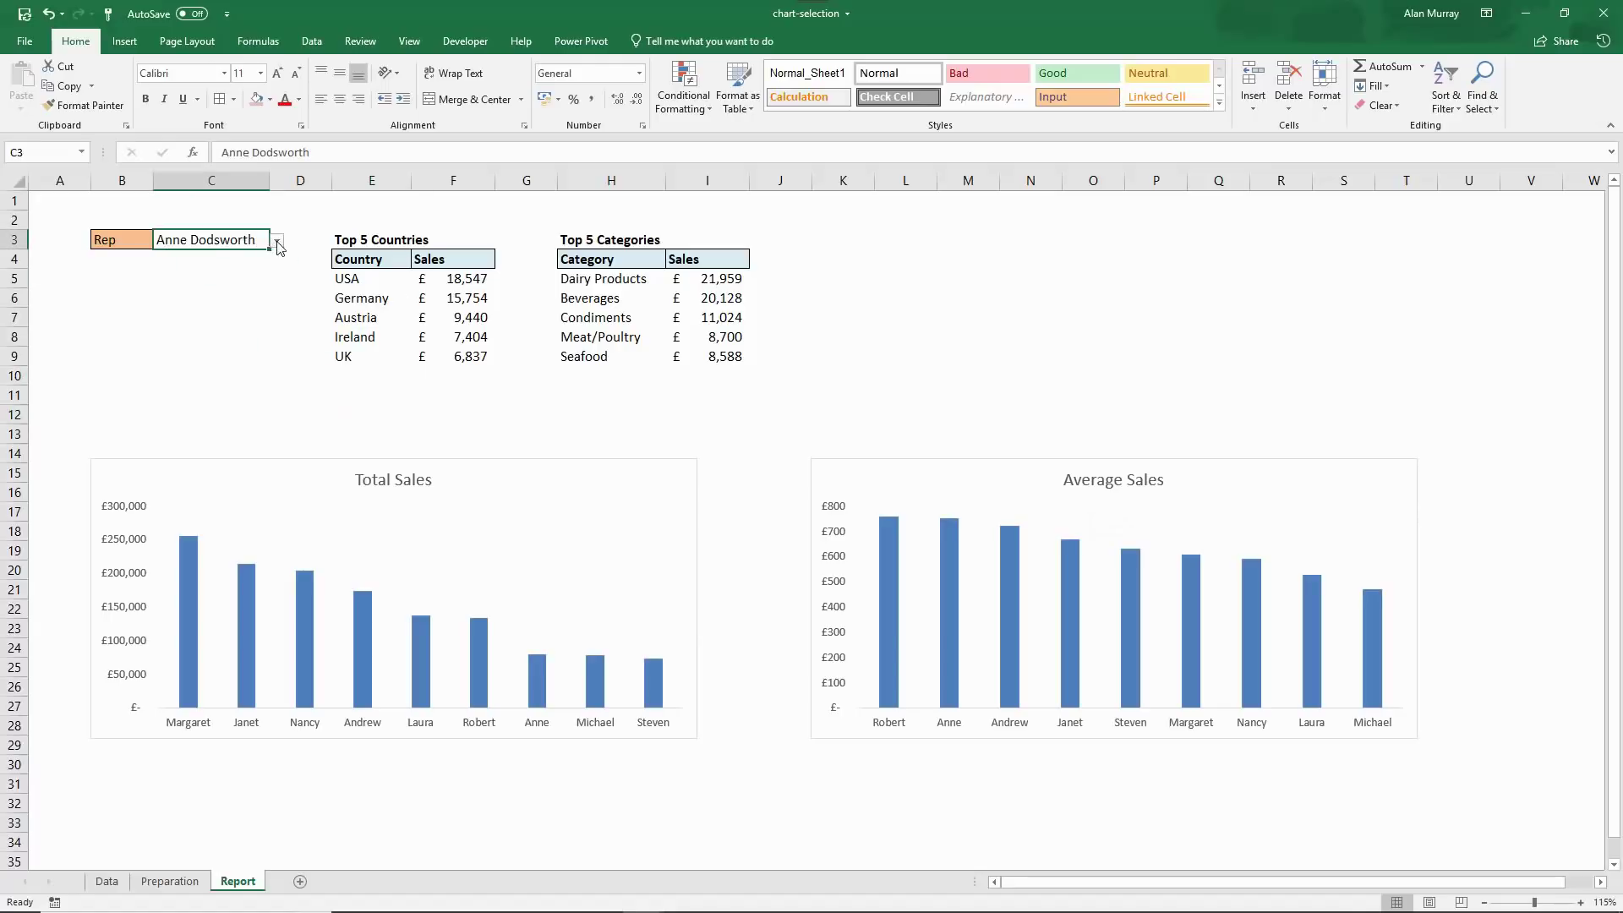
click(277, 242)
click(187, 334)
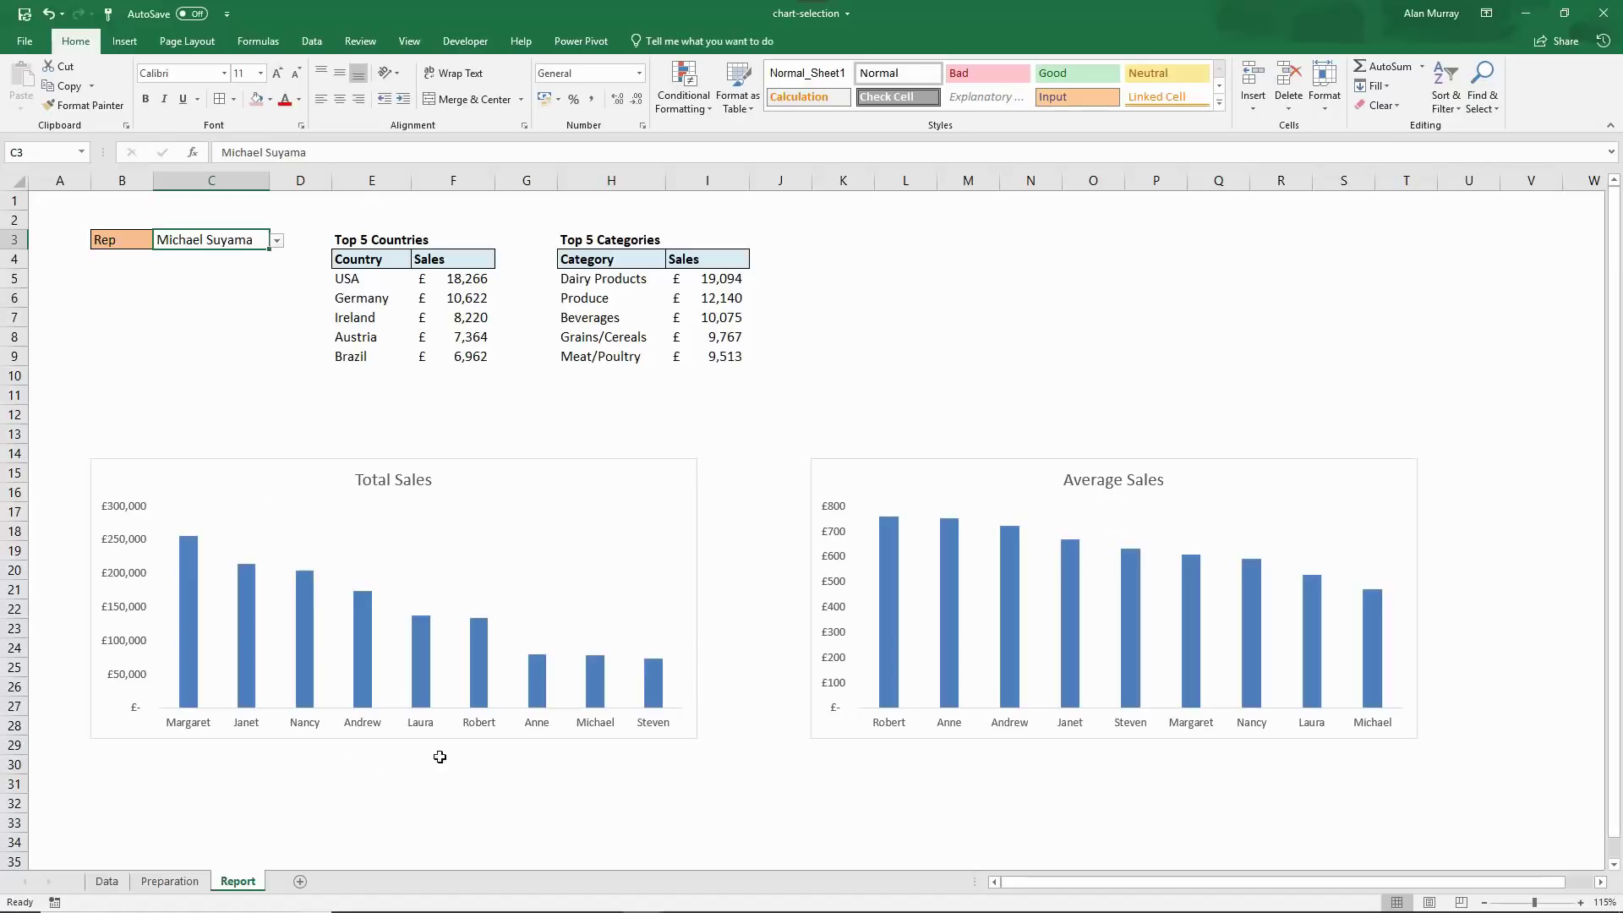
click(602, 677)
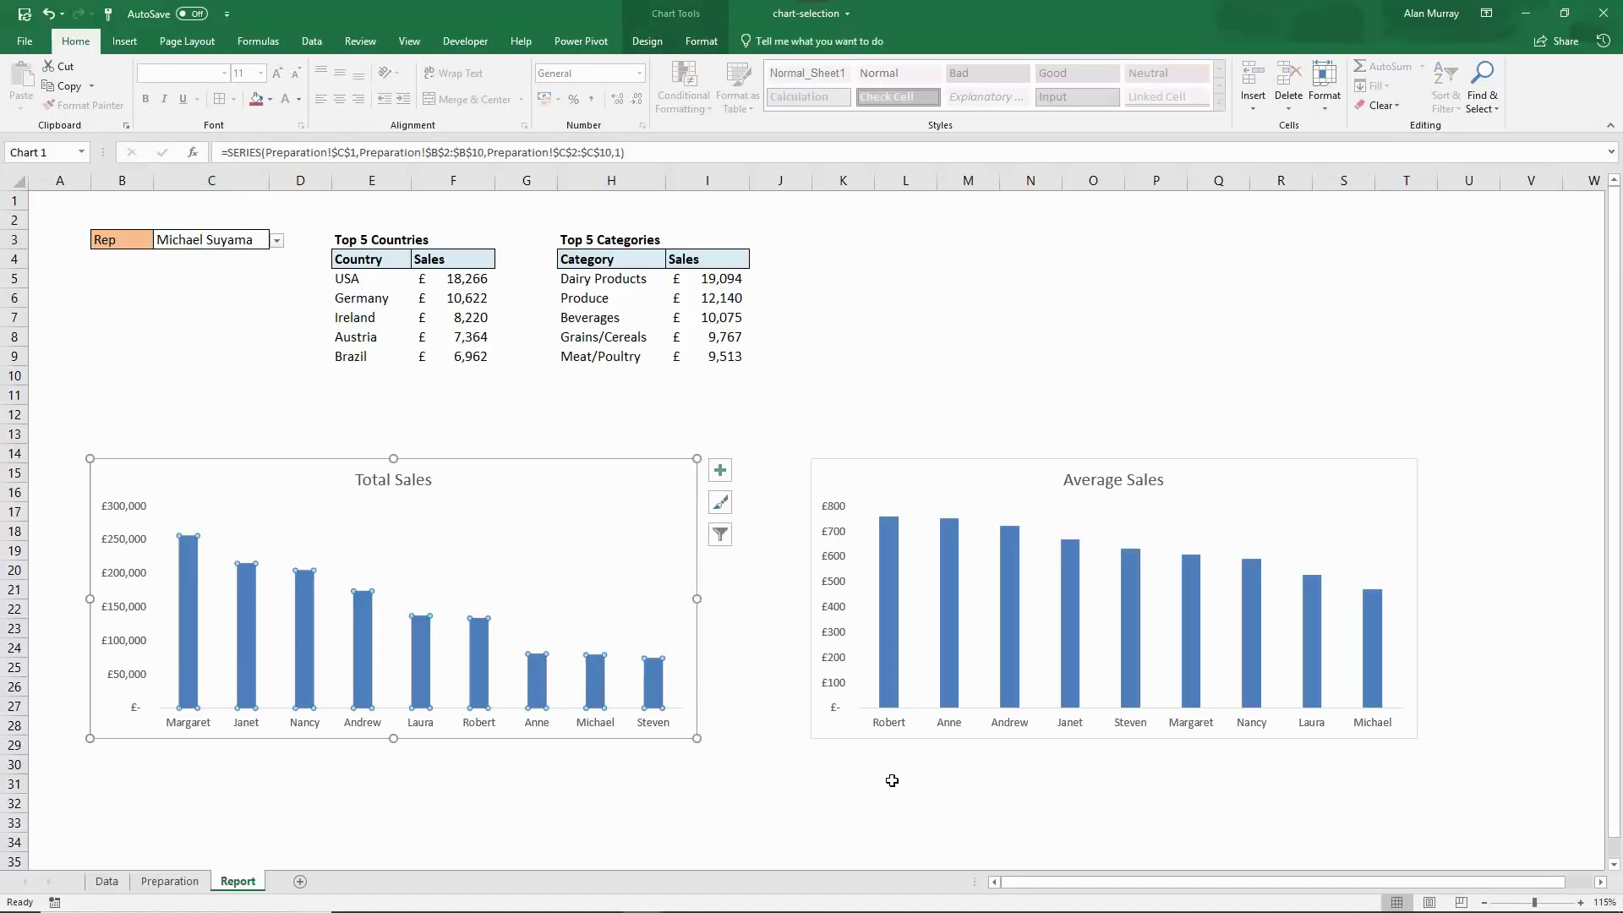
click(765, 791)
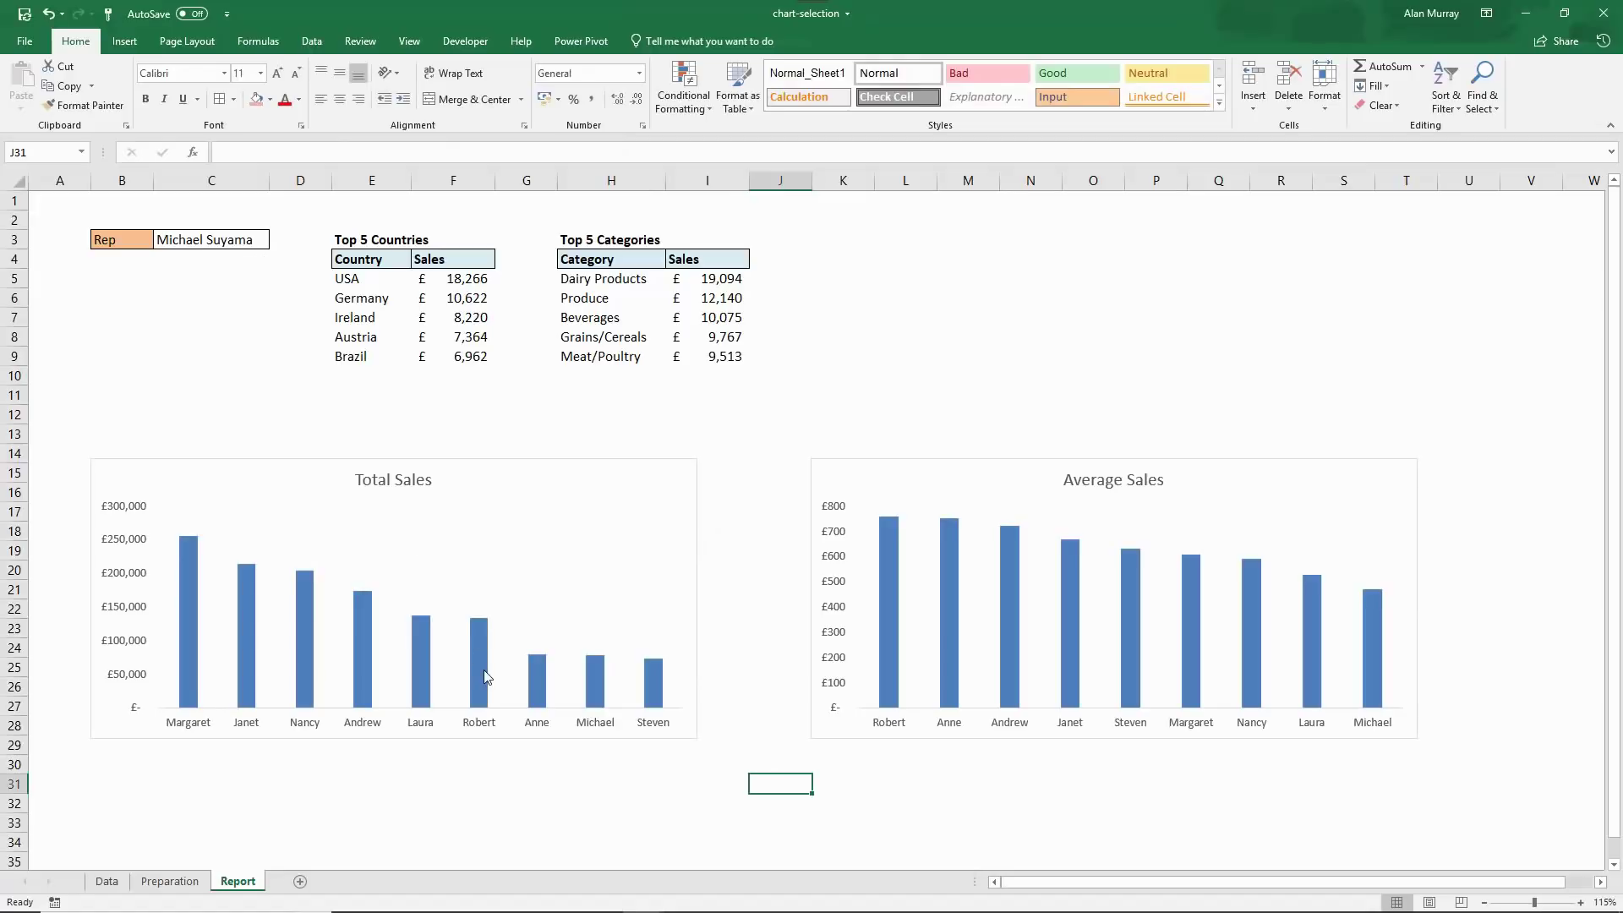
click(670, 768)
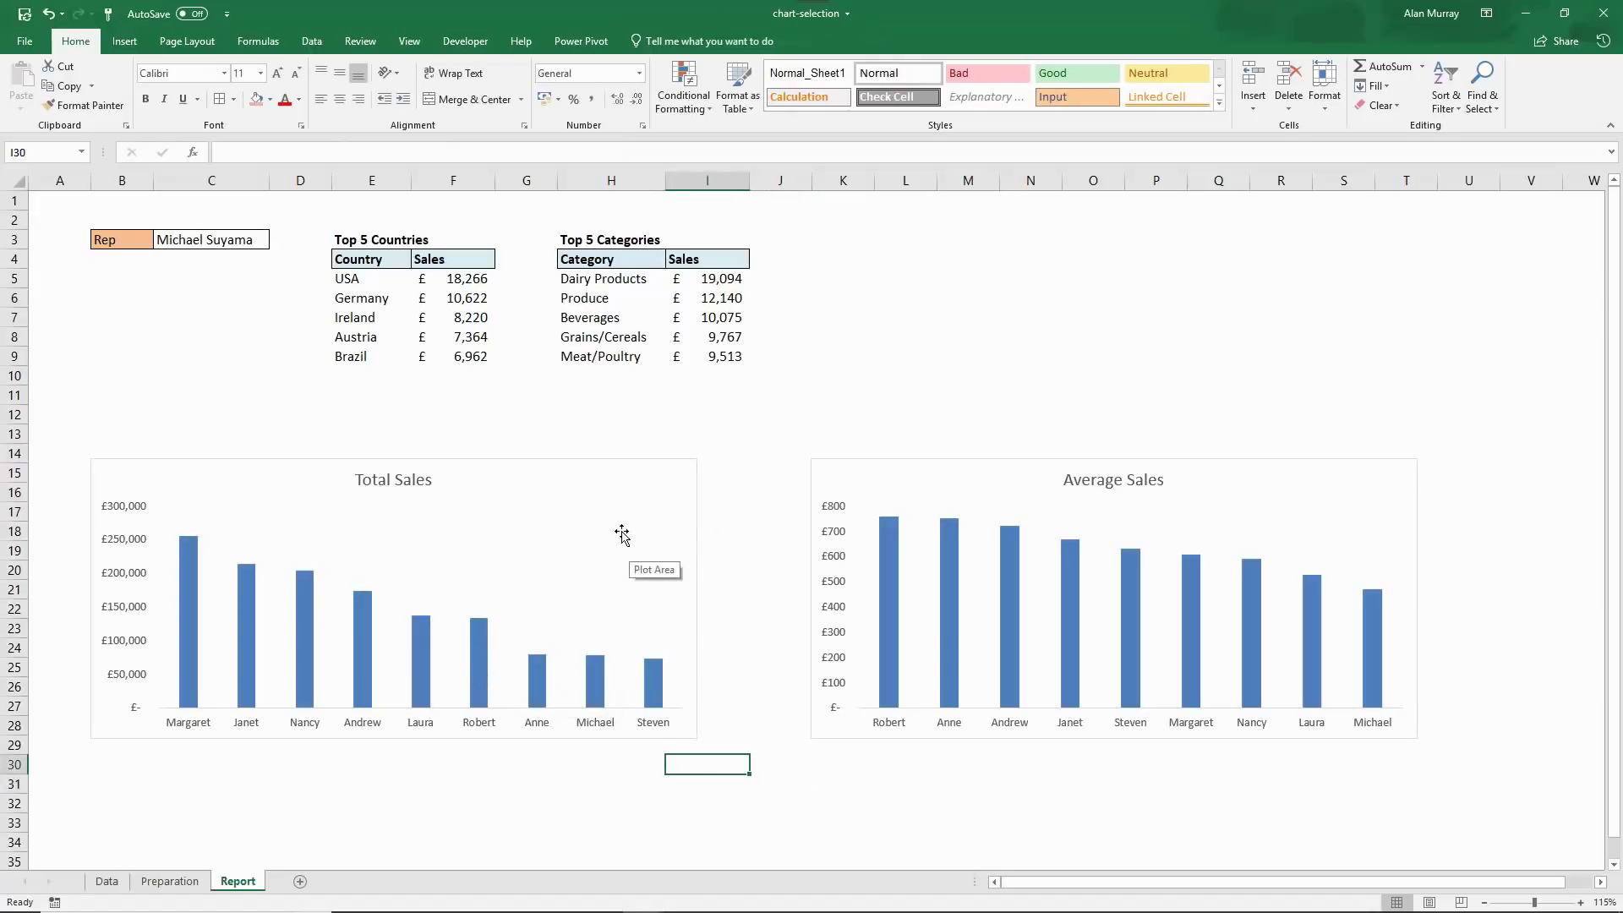
drag(383, 282, 444, 350)
click(463, 406)
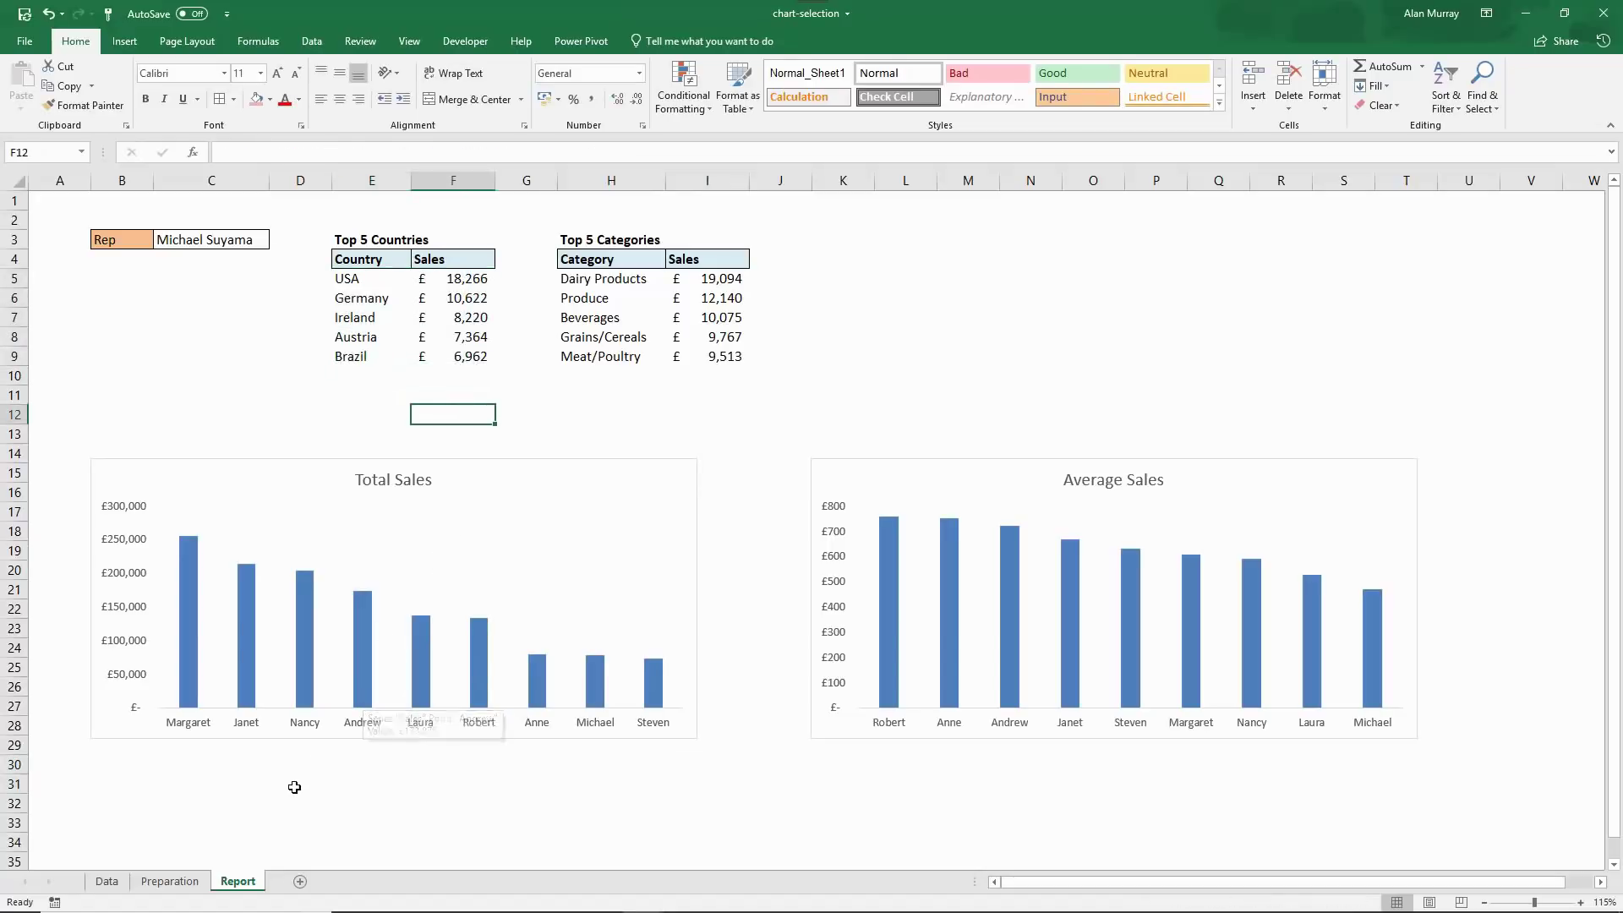
- Move to the Preparation sheet, check Report's C3, then mark D1:D10 beside the rep sales
click(170, 882)
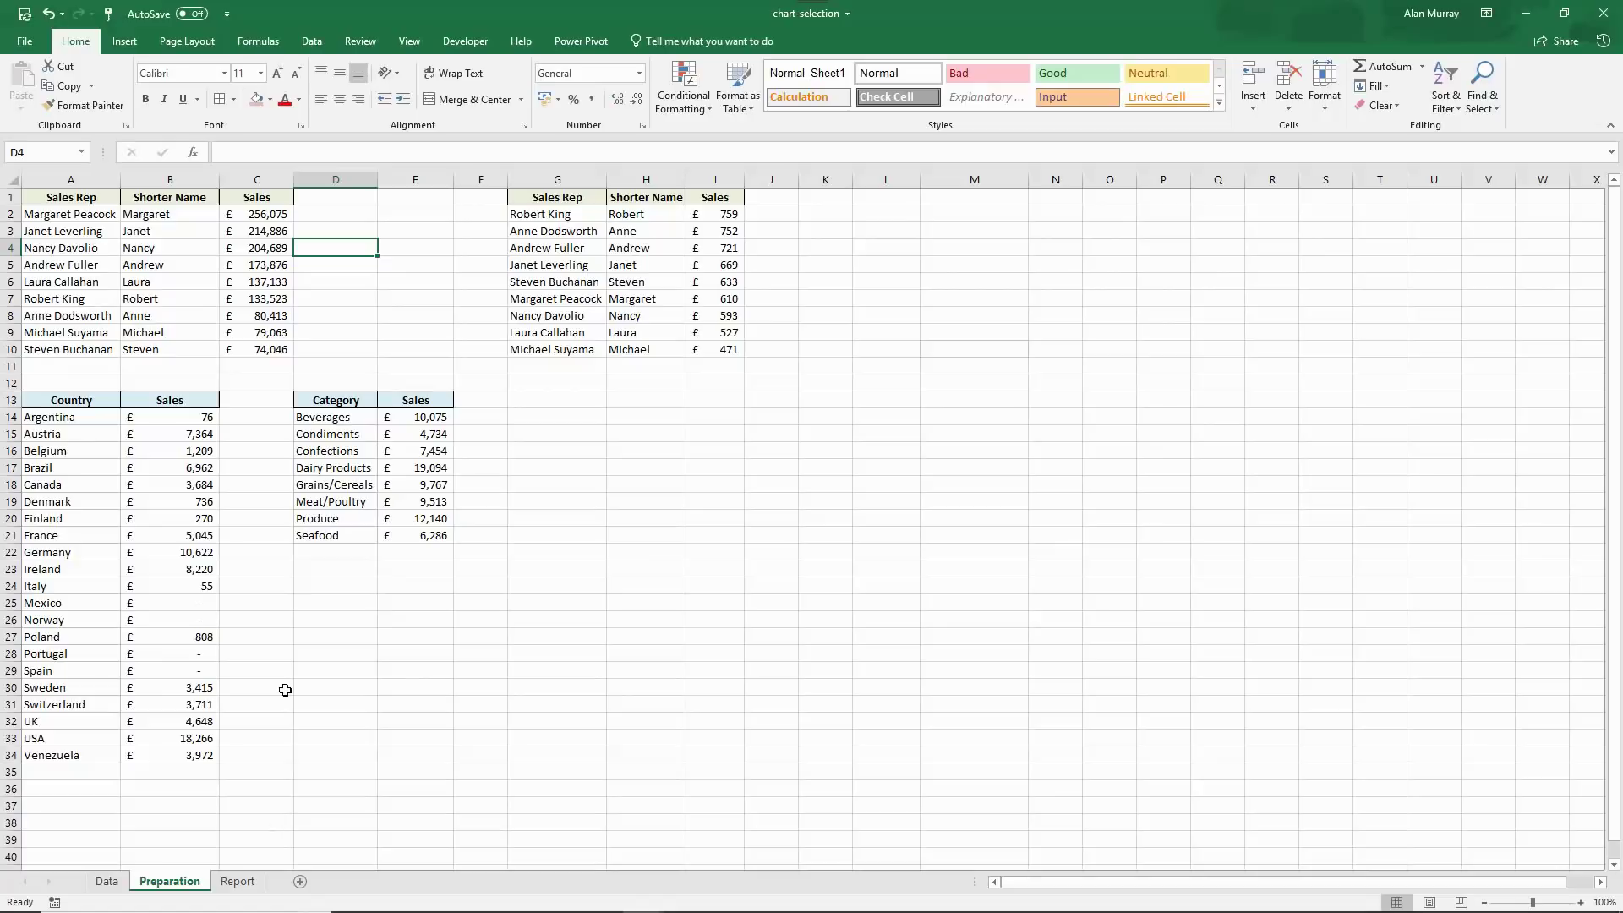
ctrl+scroll(285, 689, up, 6)
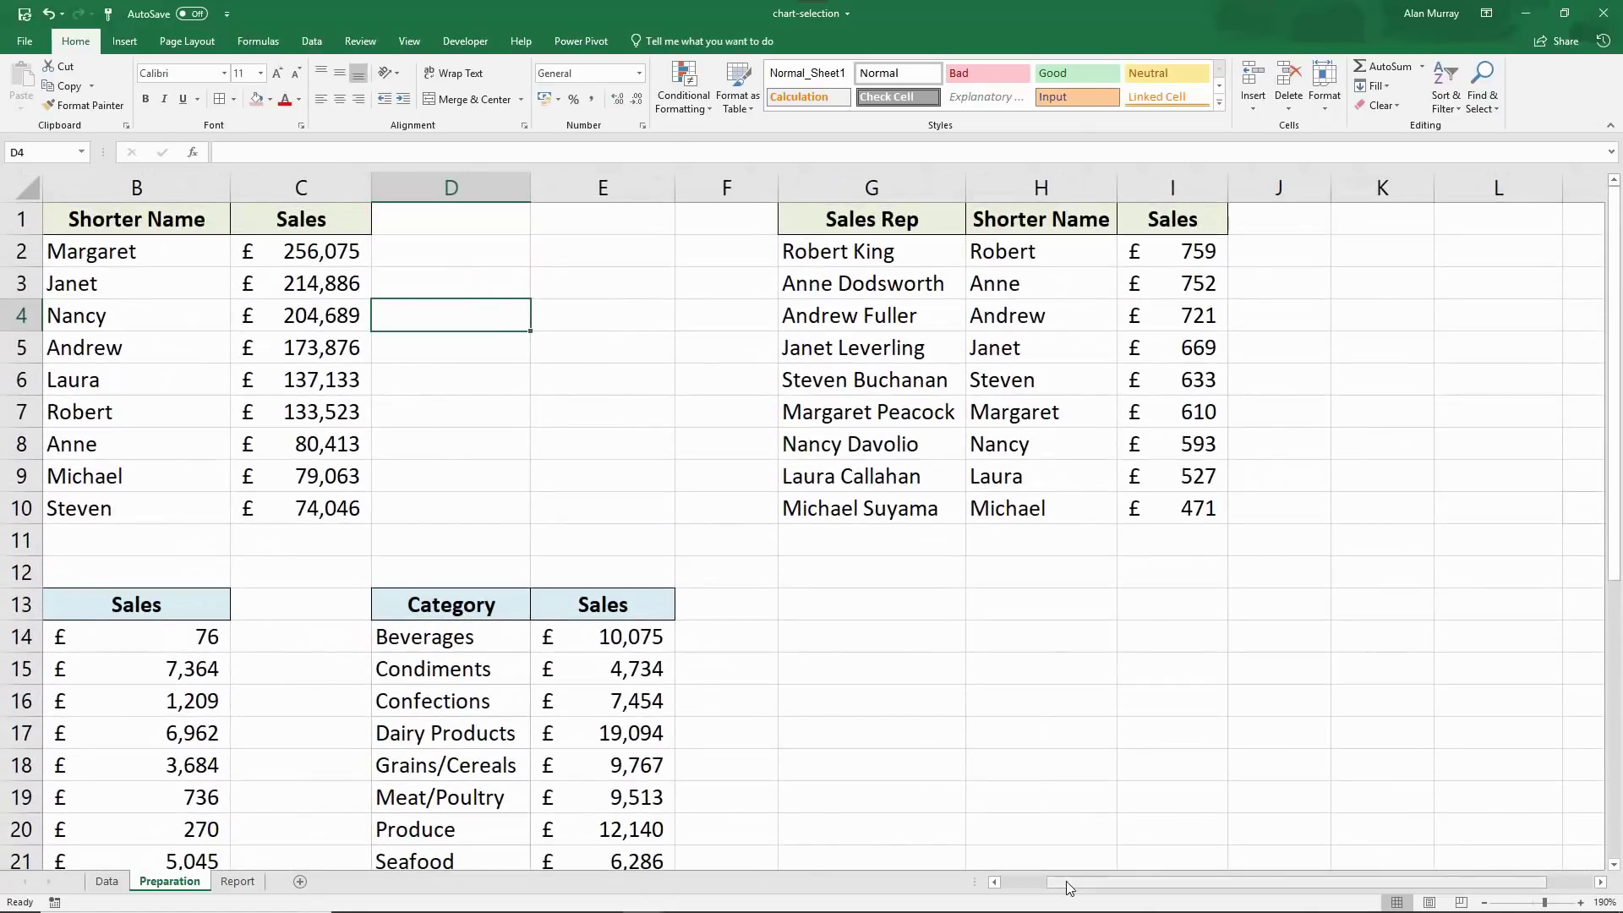
drag(1068, 883, 1021, 883)
click(203, 261)
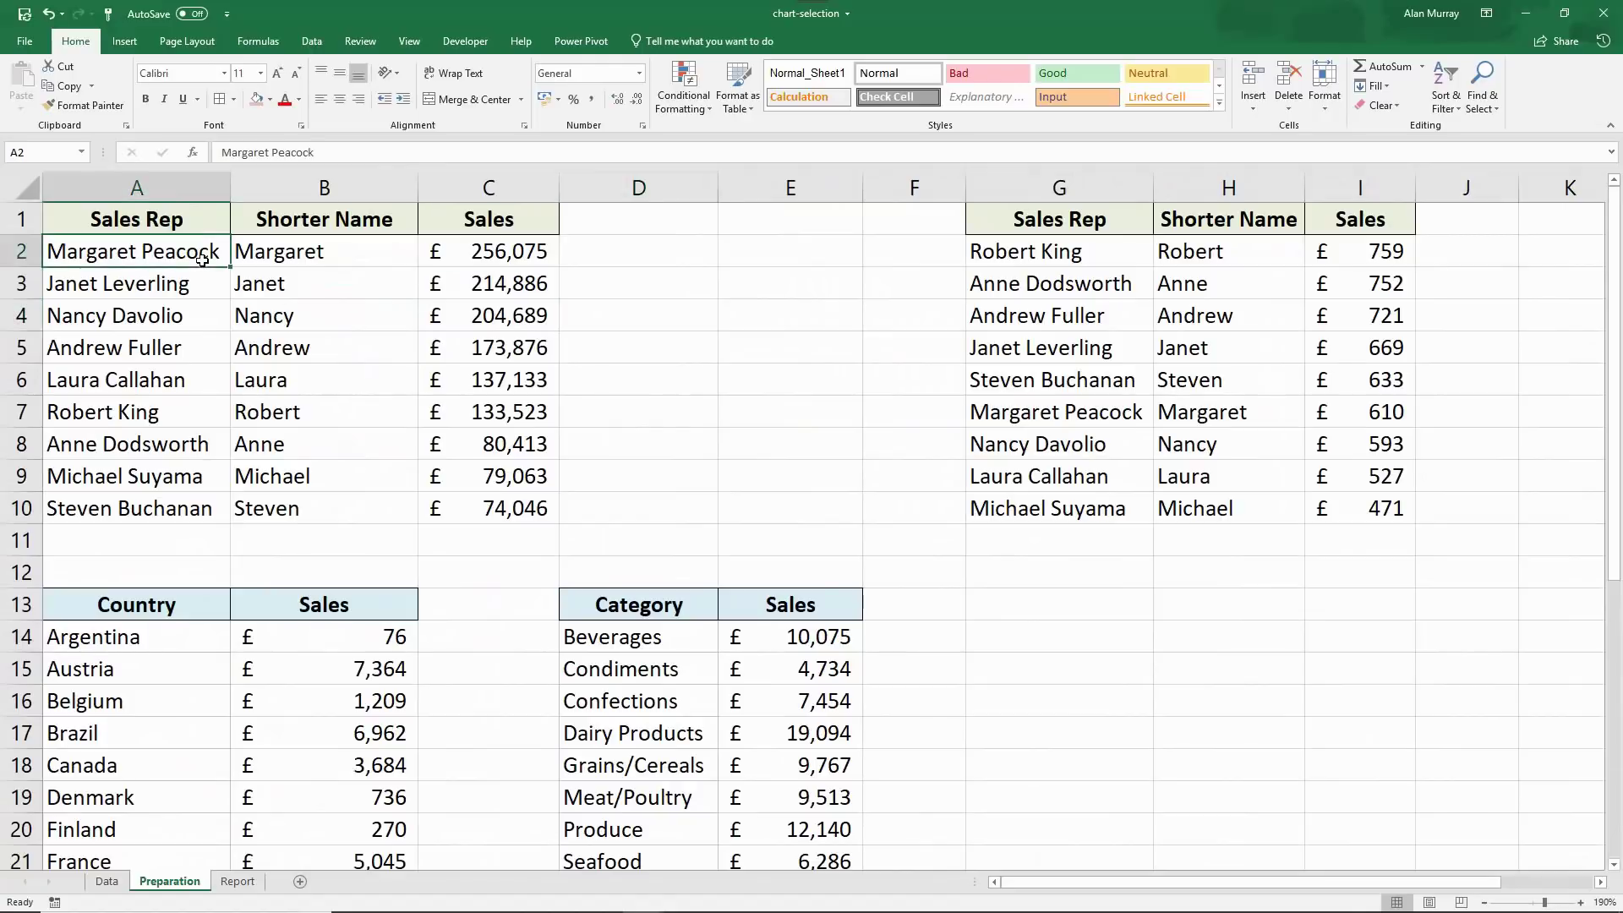
click(237, 881)
scroll(229, 351, up, 6)
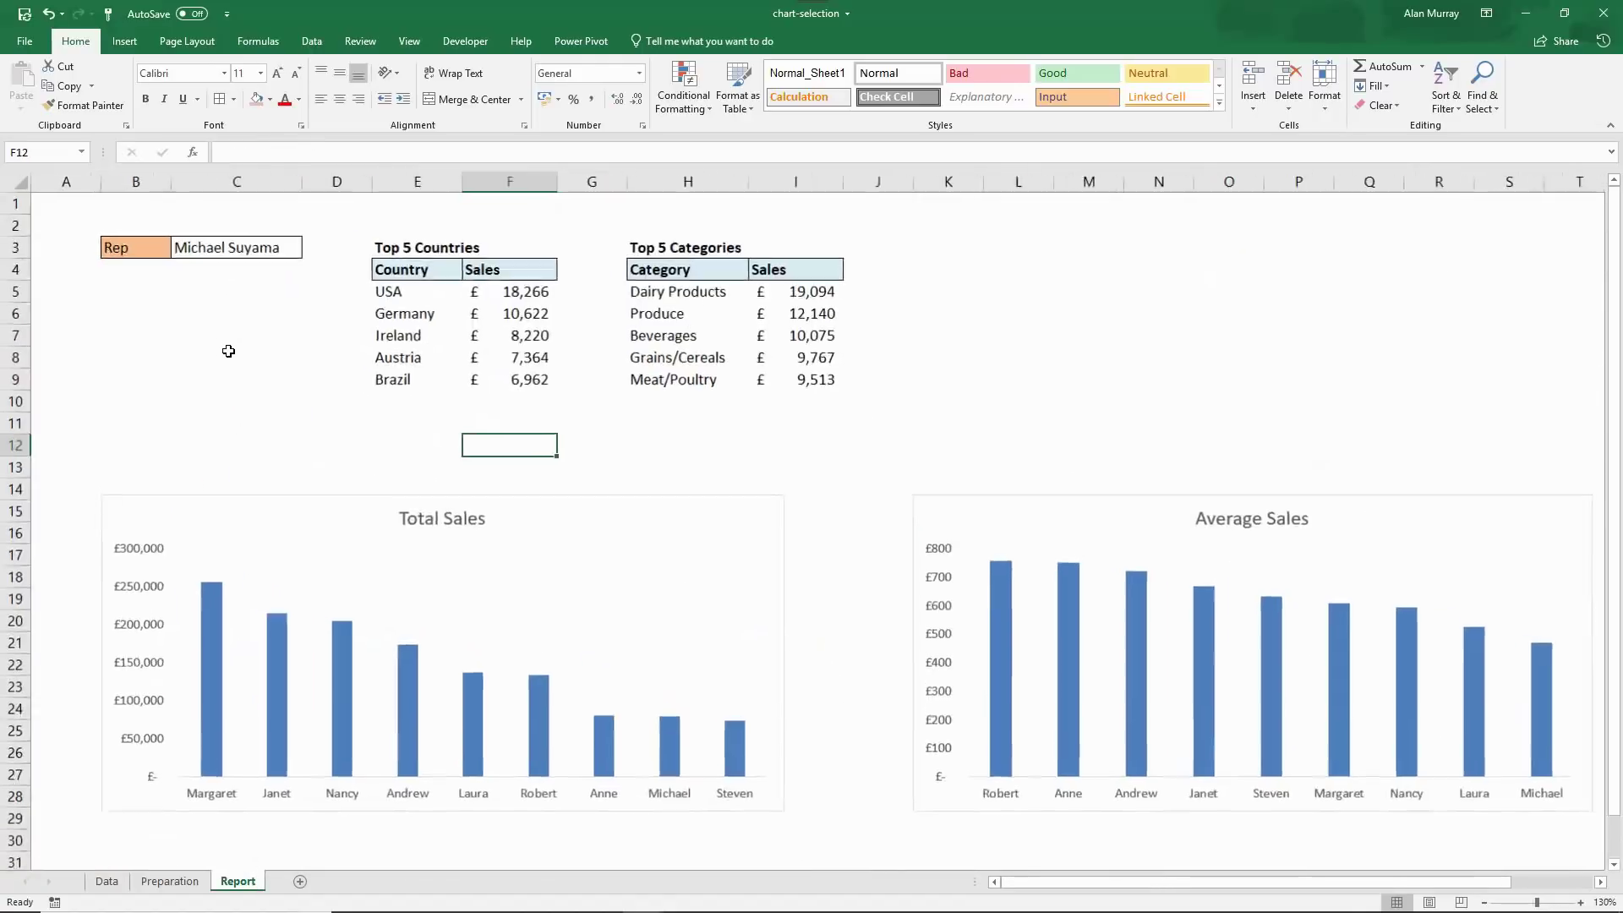
click(342, 302)
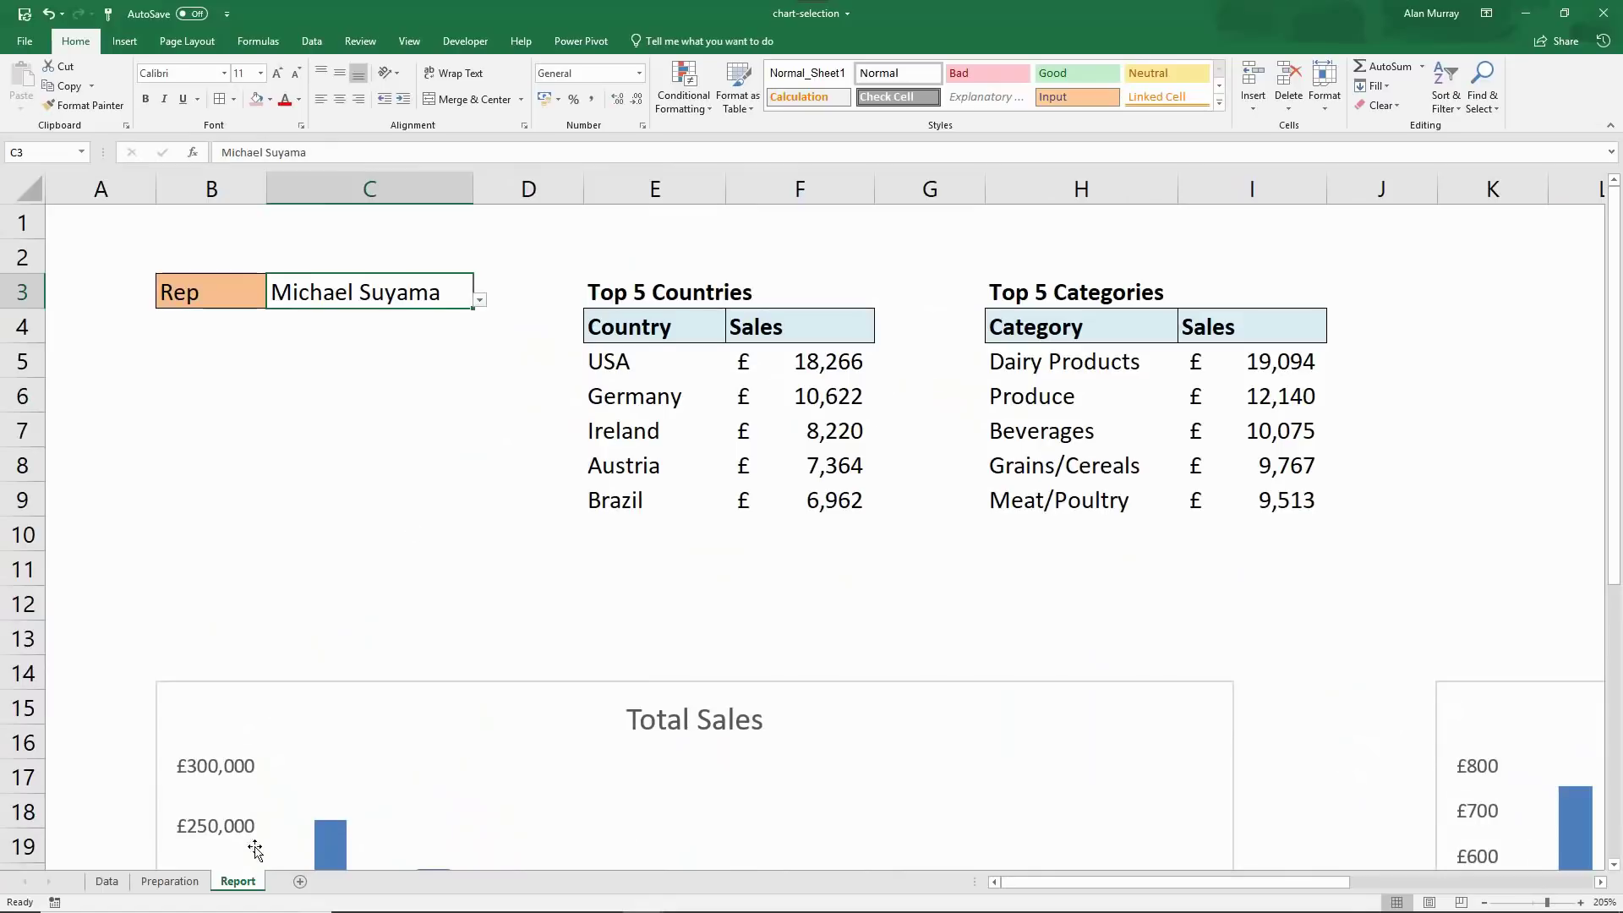
click(169, 881)
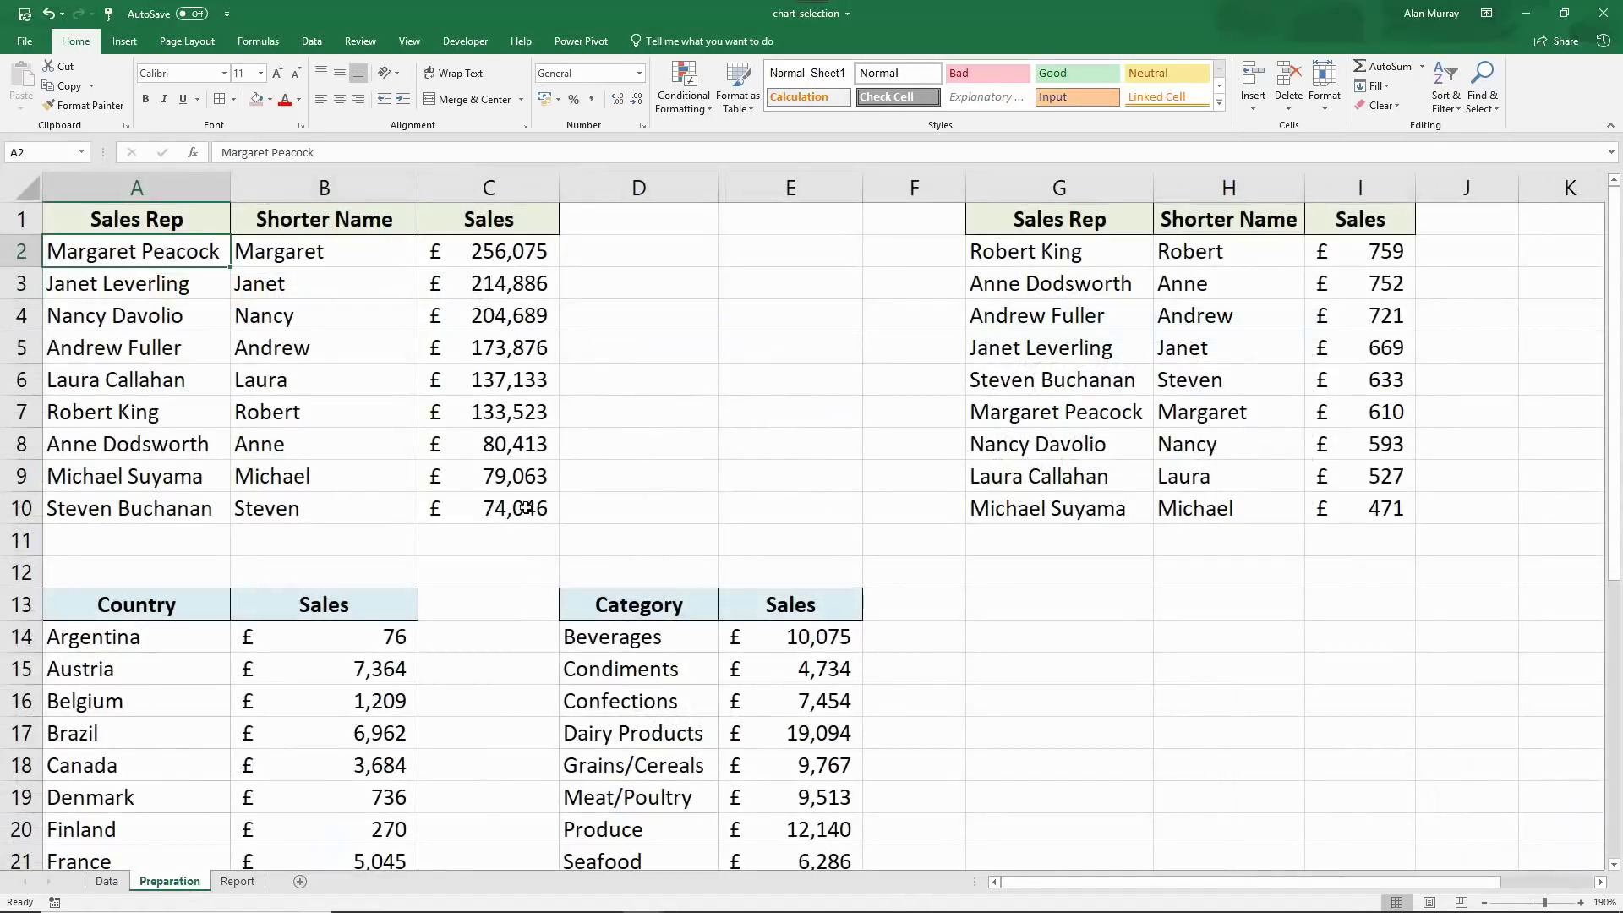
drag(632, 227, 605, 508)
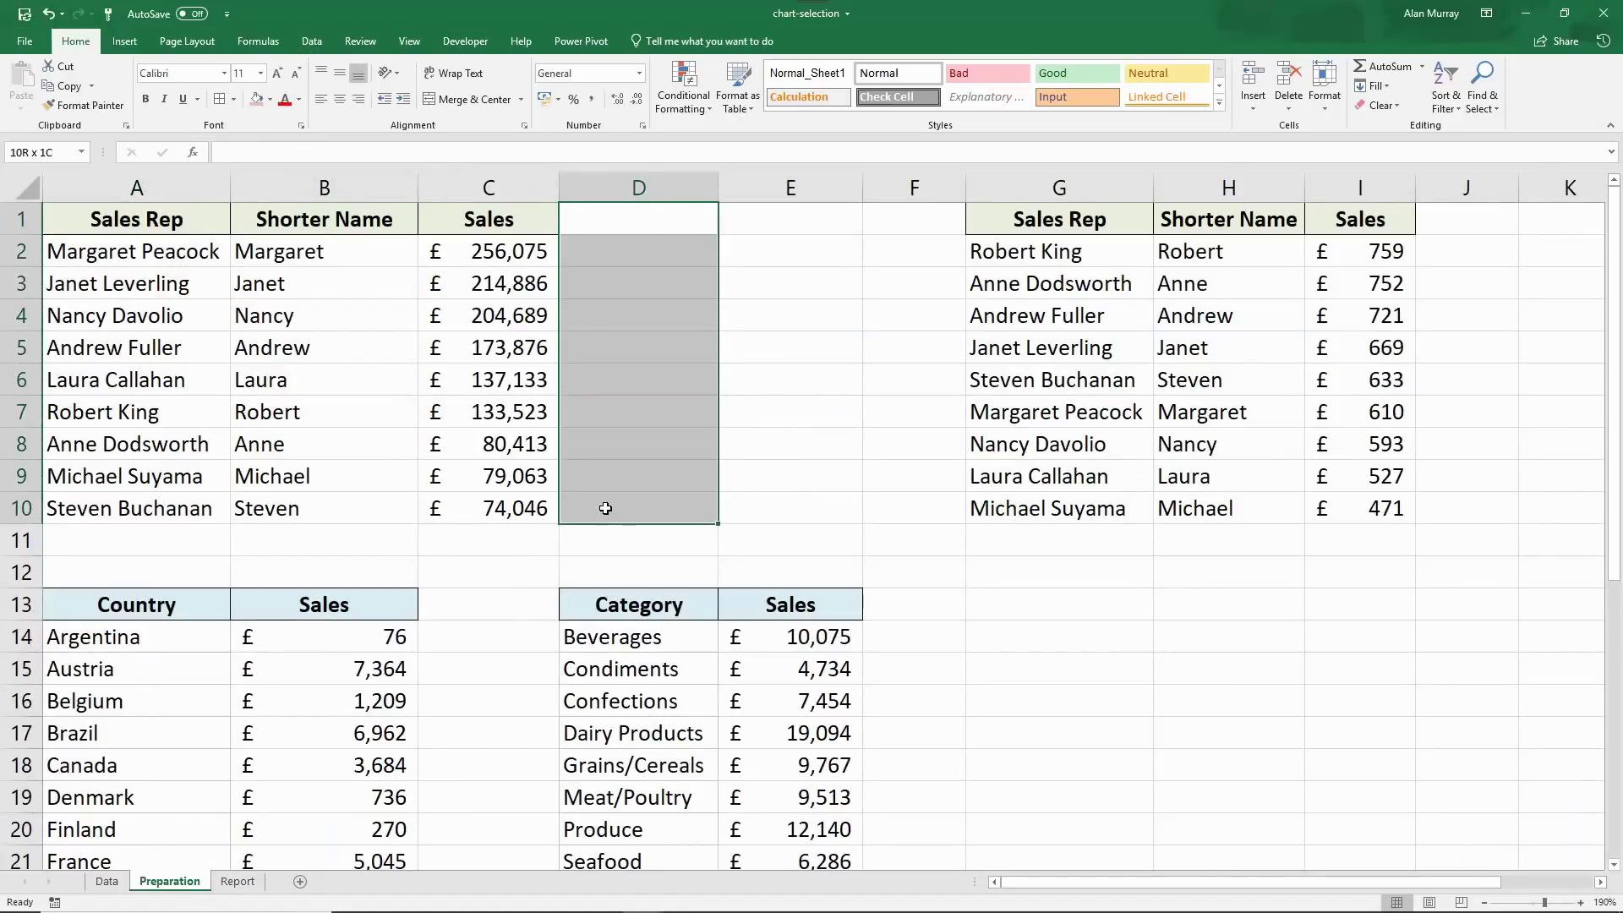
- Enter the header 'Selected Value' in cell D1 of the Preparation sheet
click(643, 219)
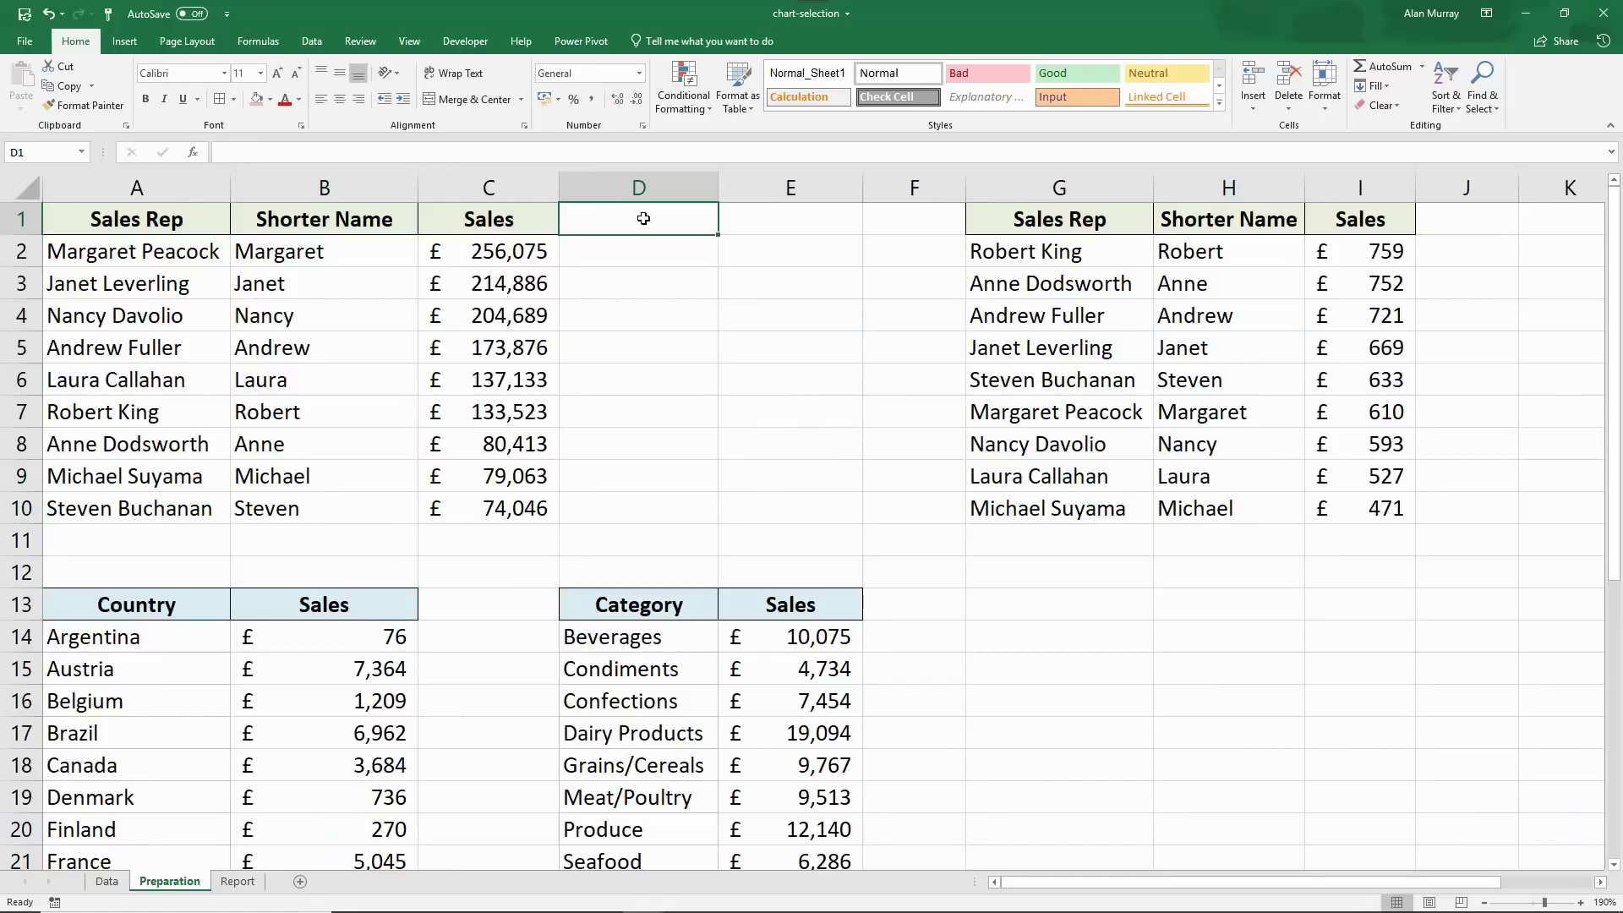
text(Selected Val)
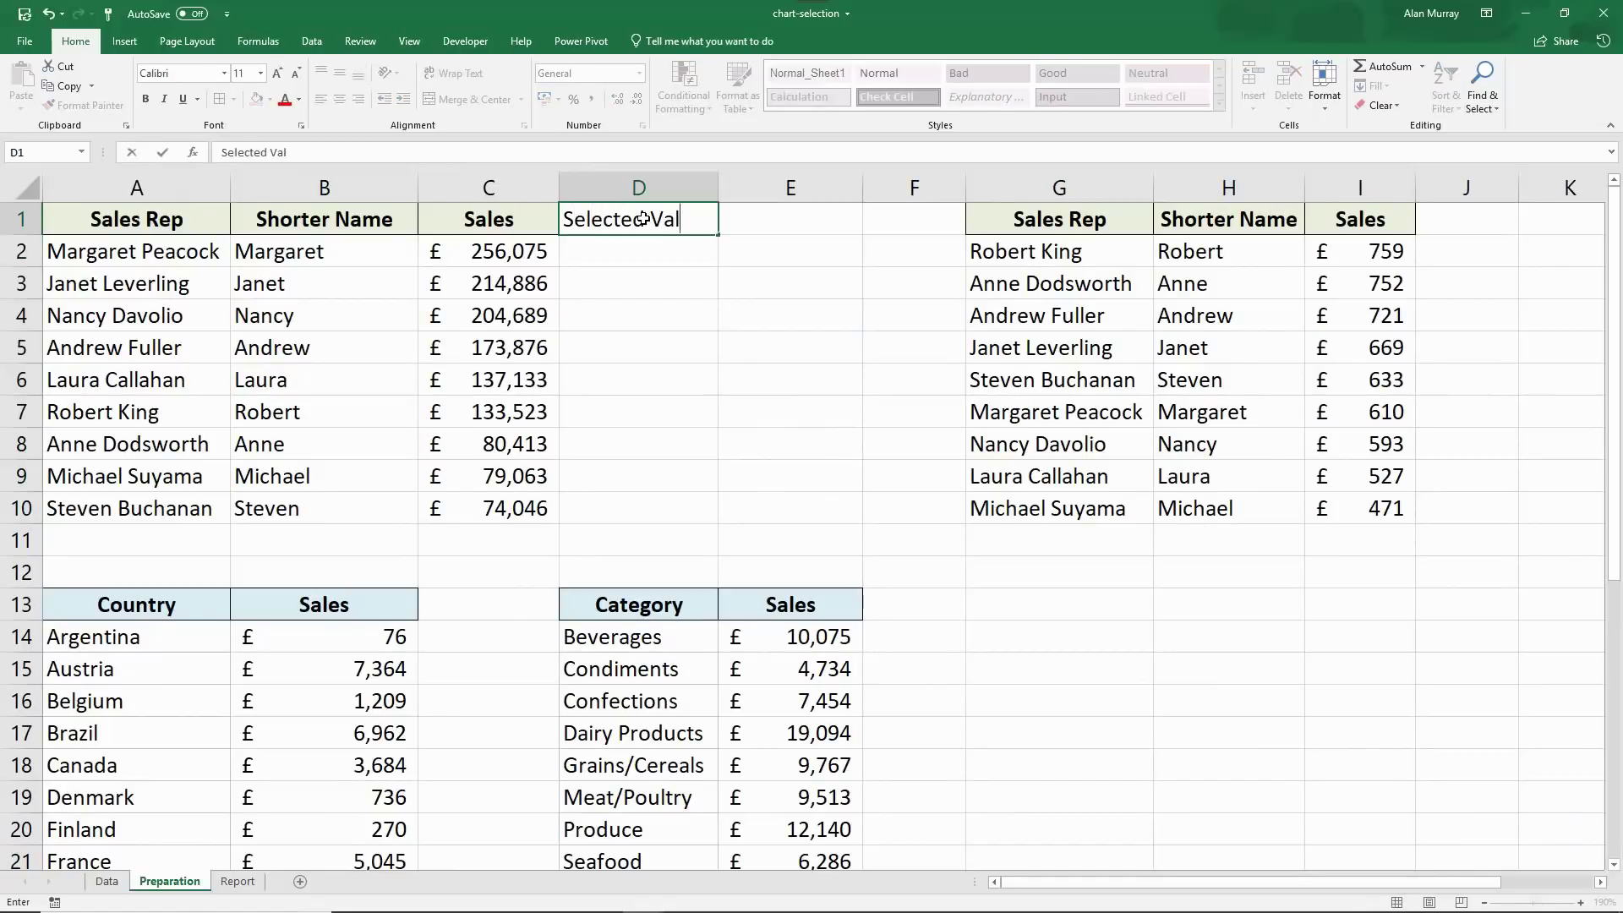
text(ue)
key(Return)
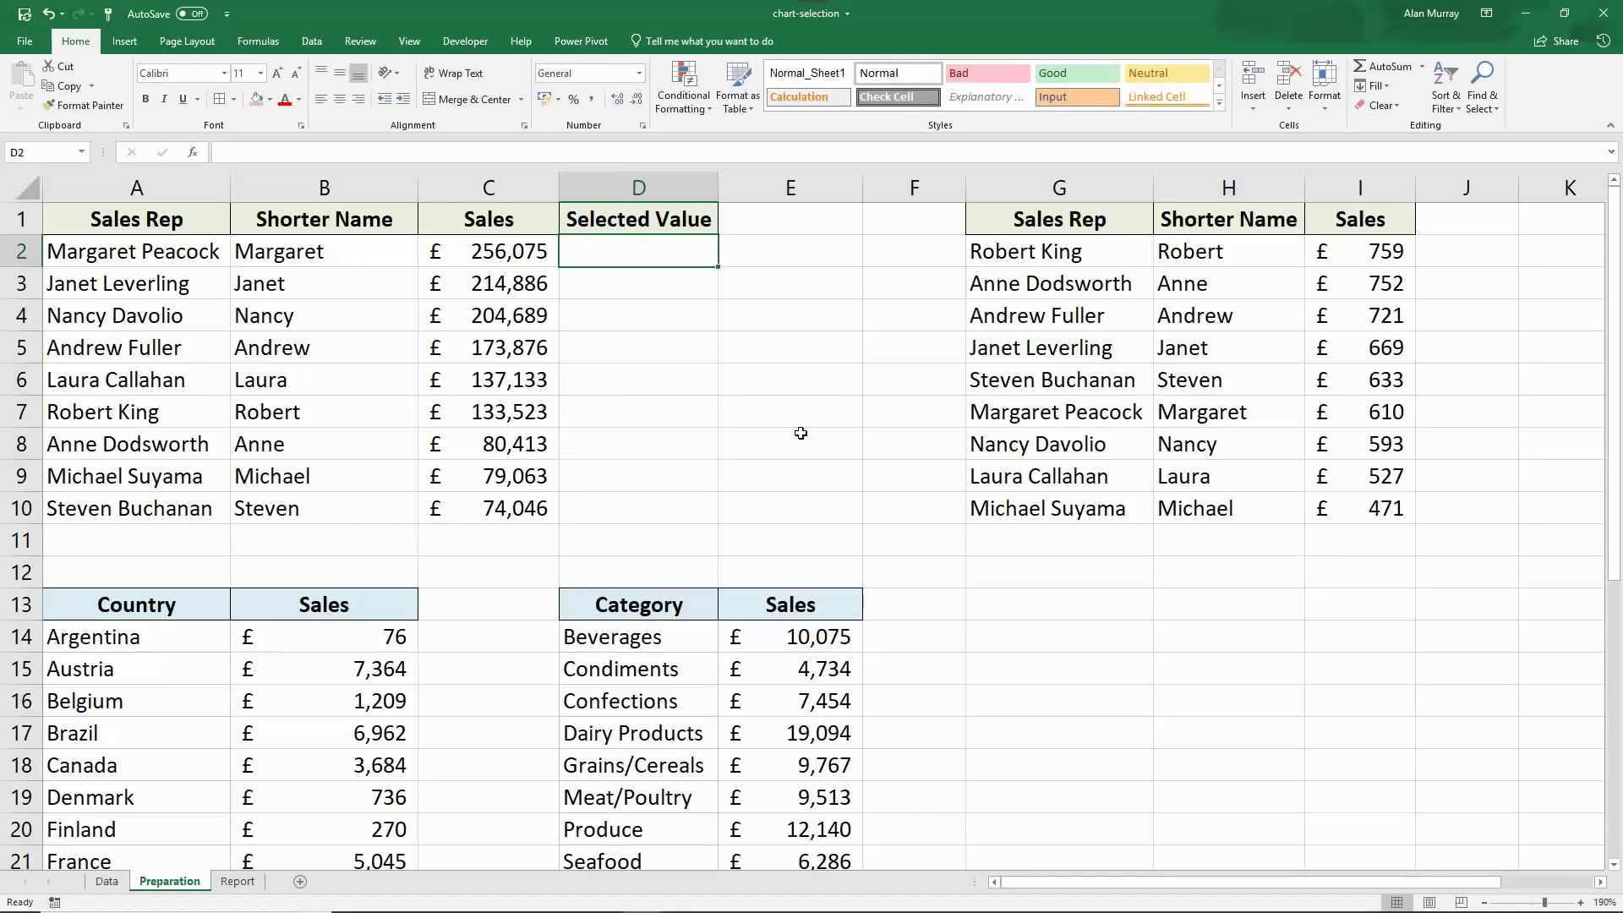
ctrl+scroll(799, 446, up, 5)
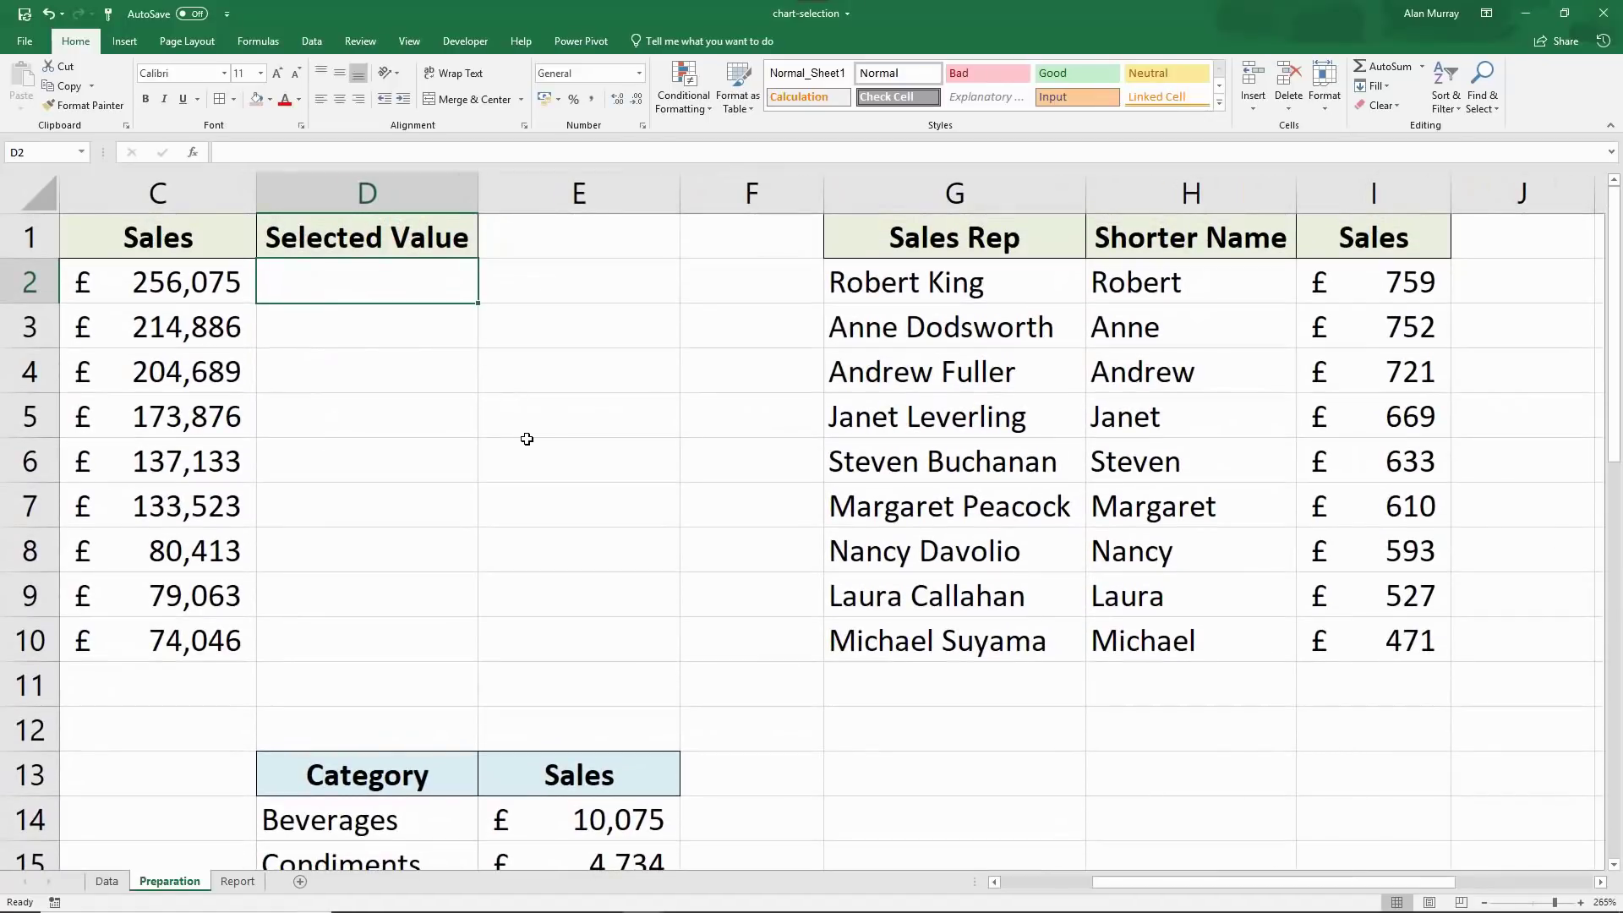
- Start D2's formula as =IF(A2=Report!$C$3, comparing A2 with the absolute Report C3
text(=if()
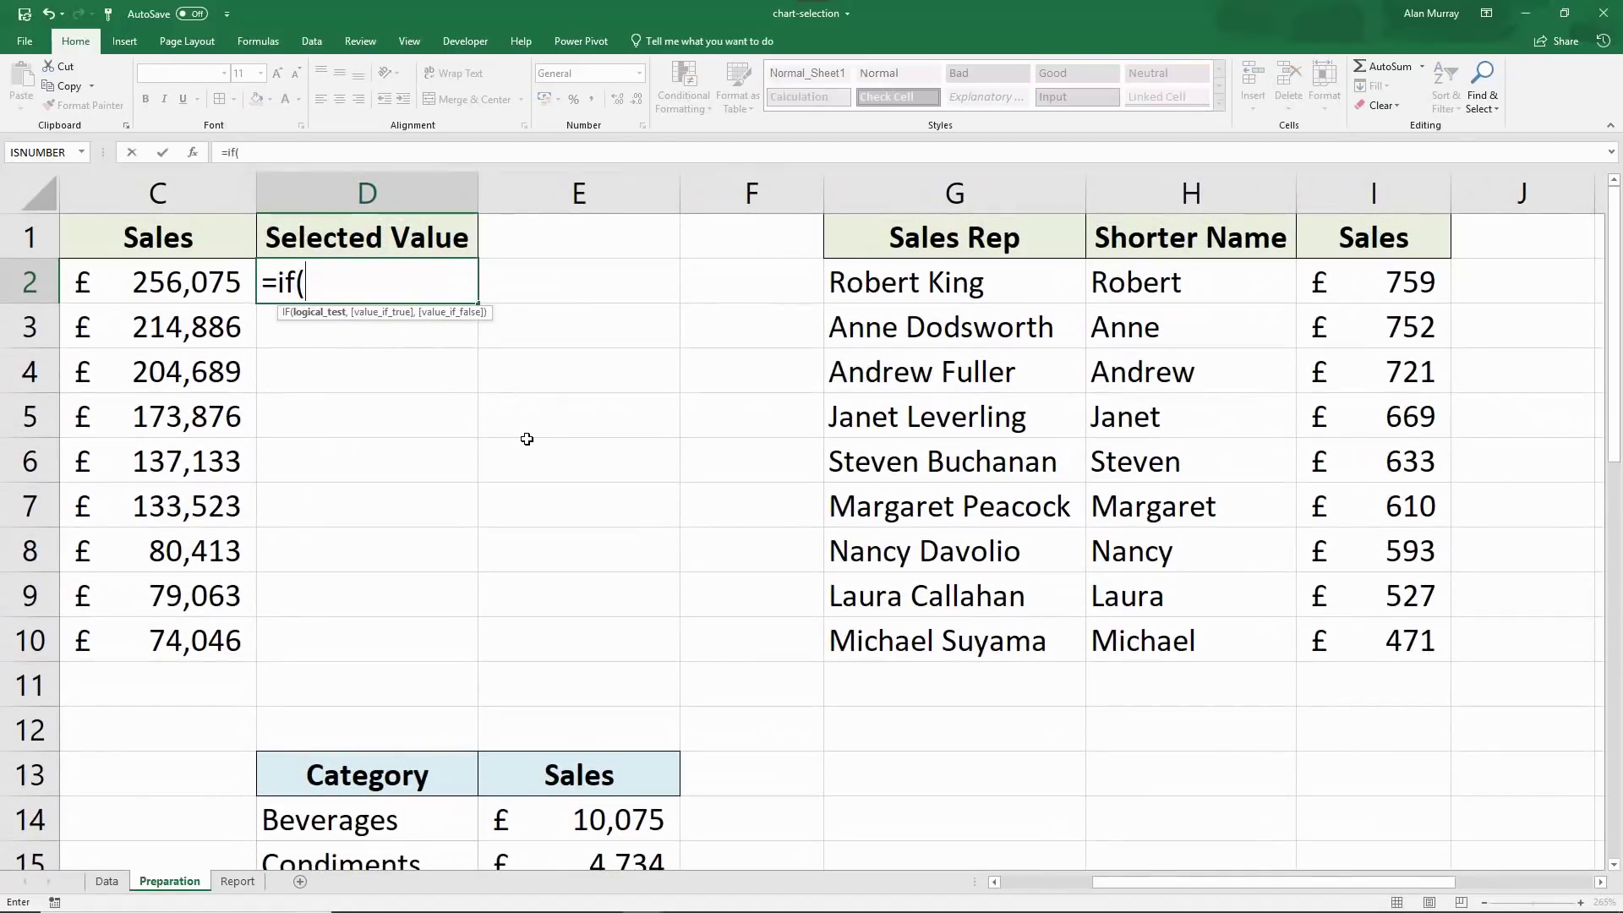
drag(1107, 881, 989, 869)
click(278, 288)
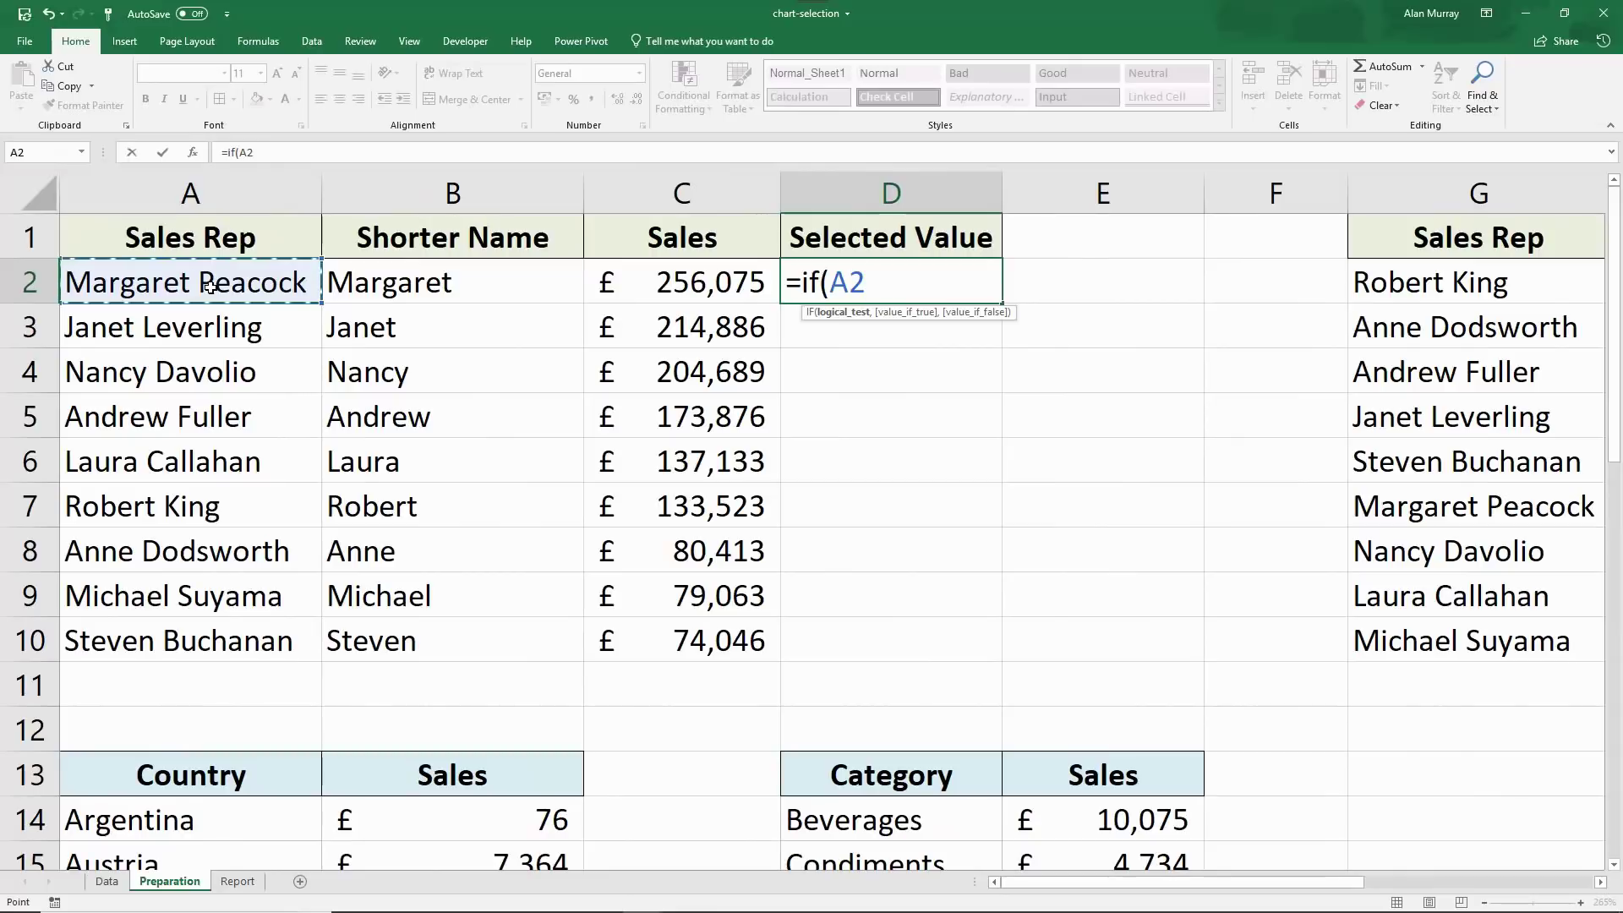
text(=)
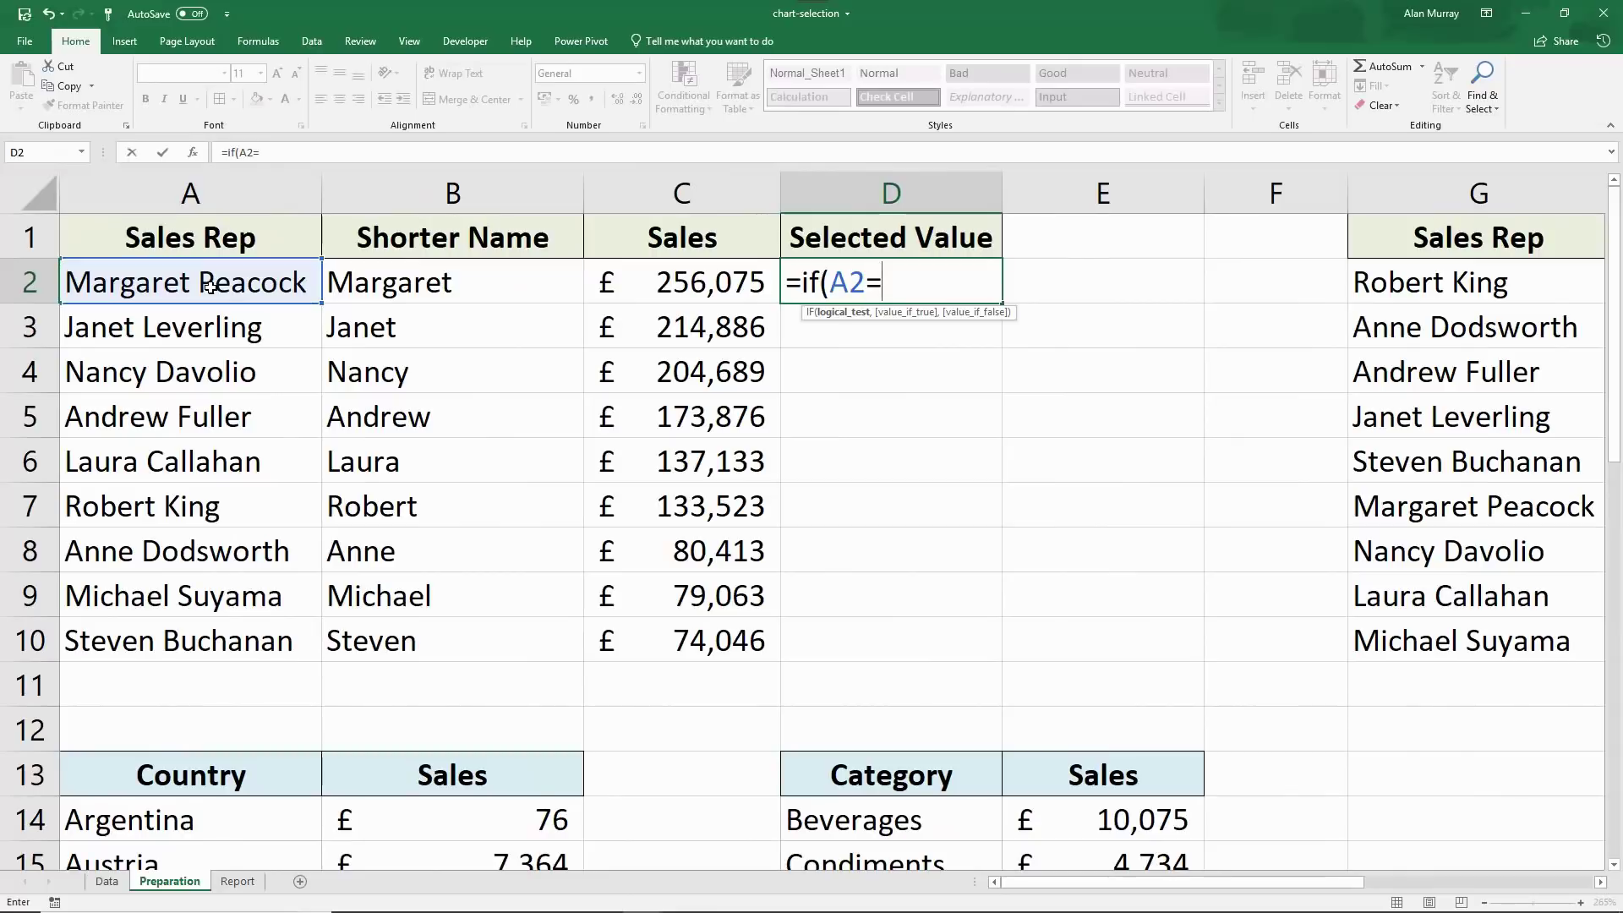
click(237, 880)
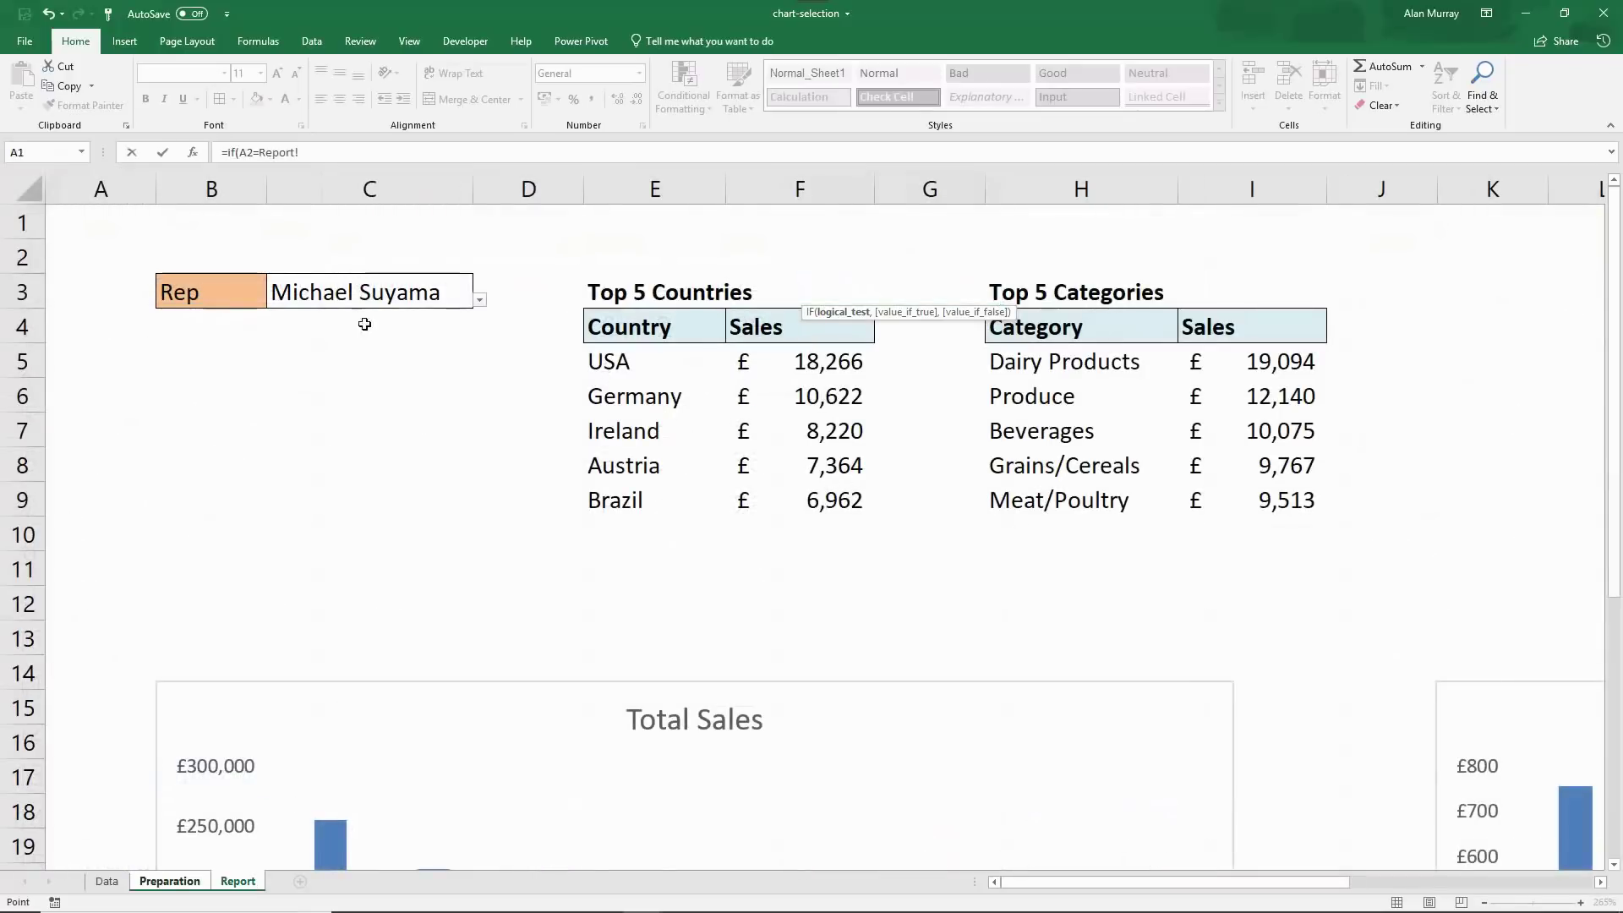
click(319, 318)
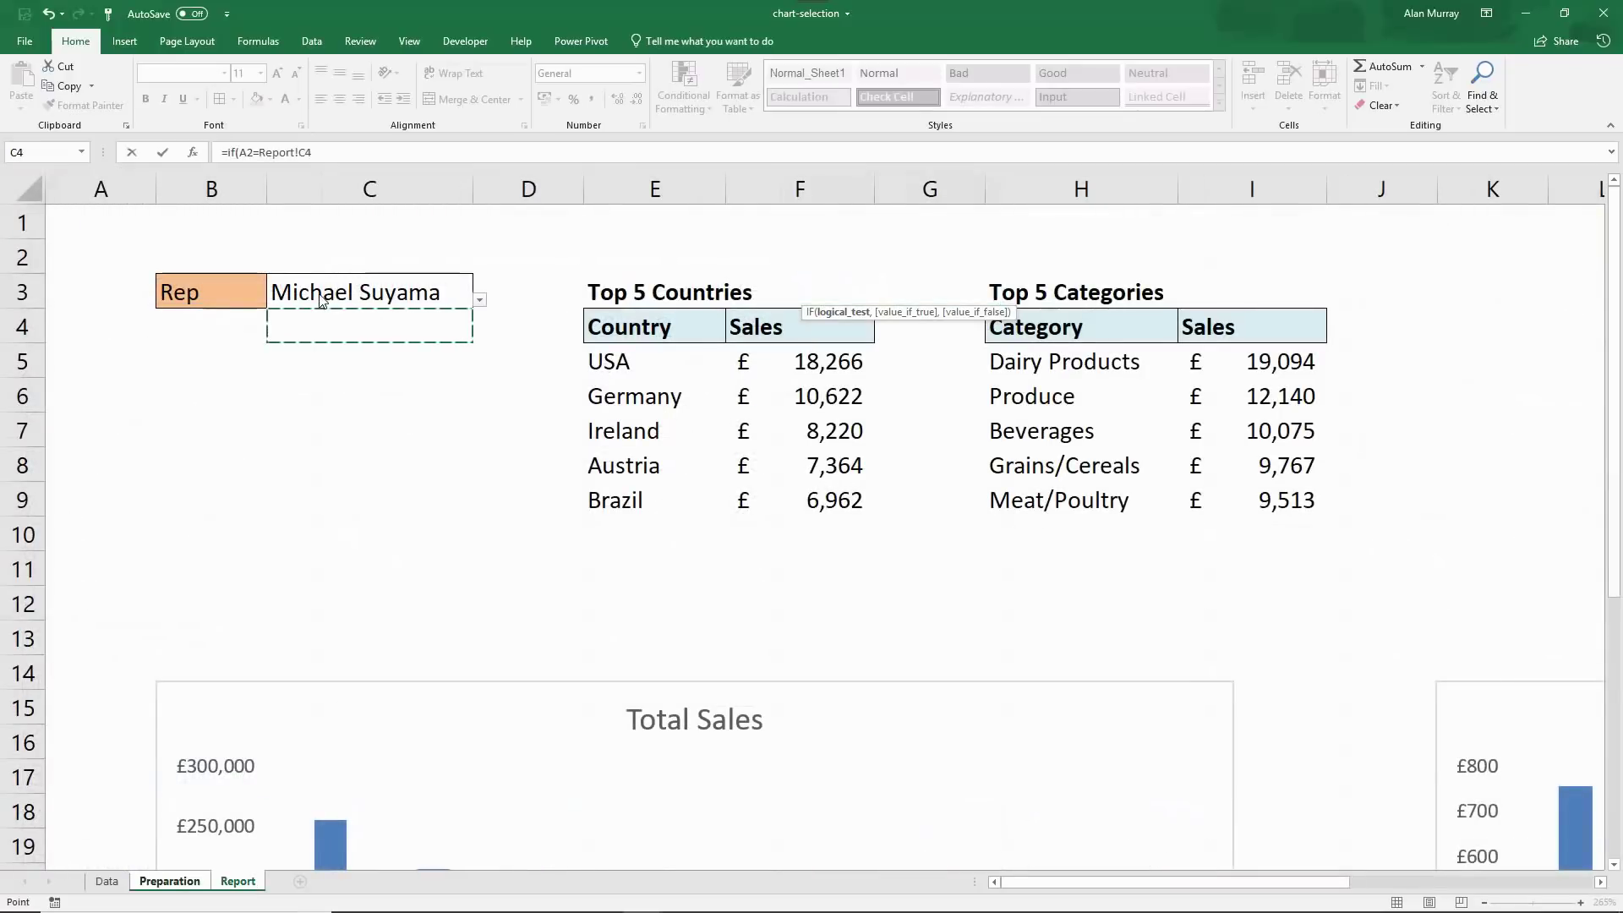
click(291, 303)
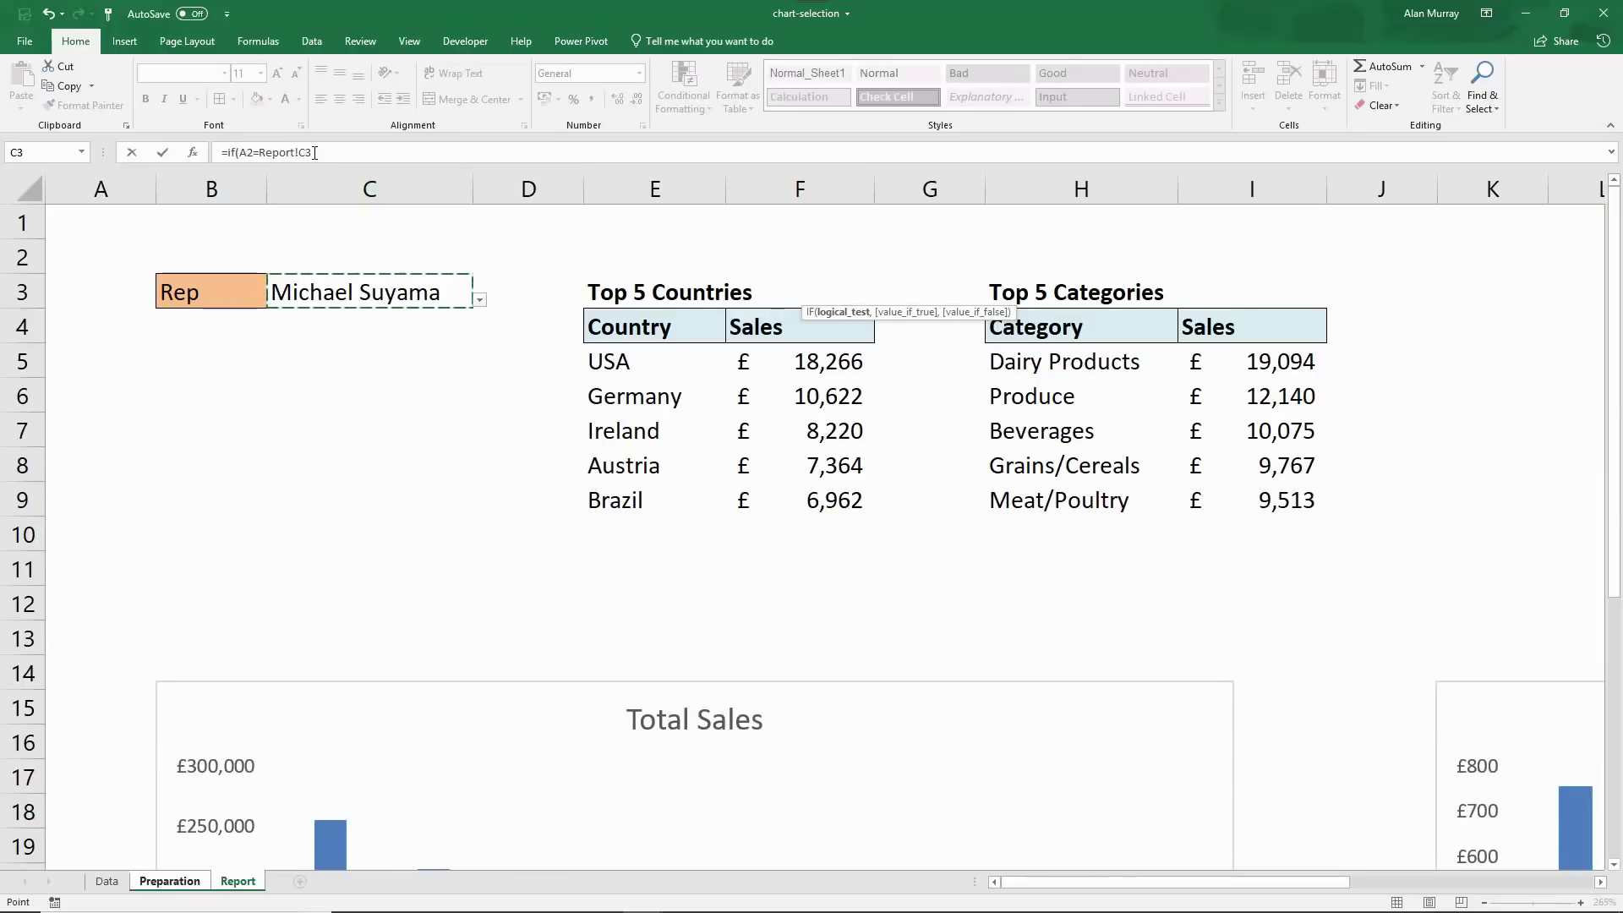
key(F4)
text(,)
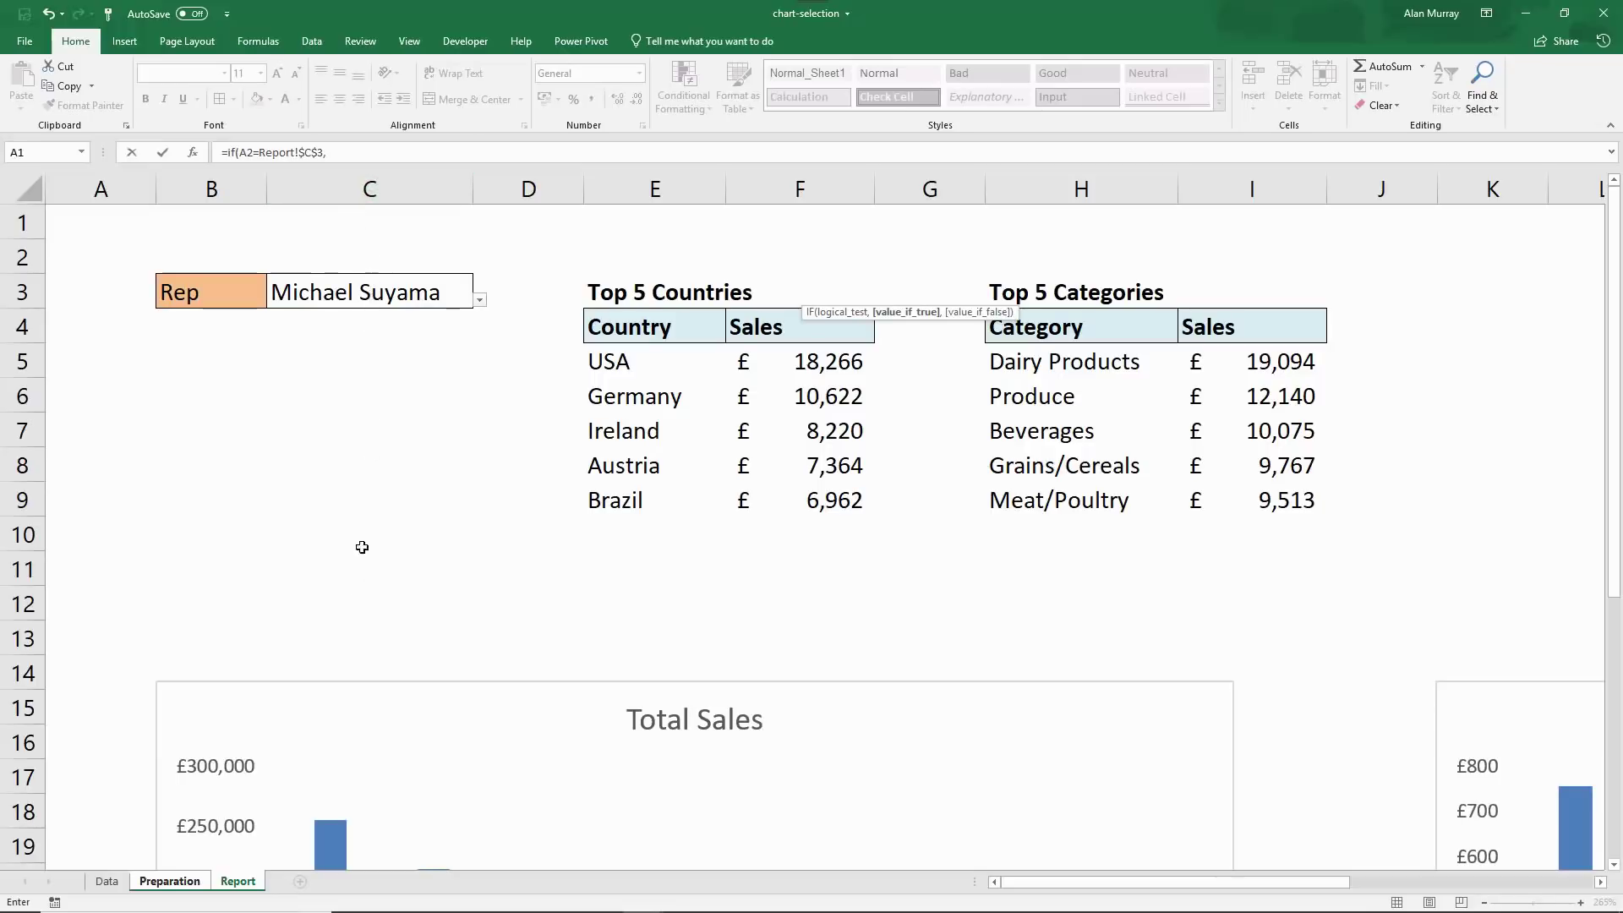
- Complete the formula with C2 as the match result and NA() otherwise, removing Preparation! prefixes
click(200, 882)
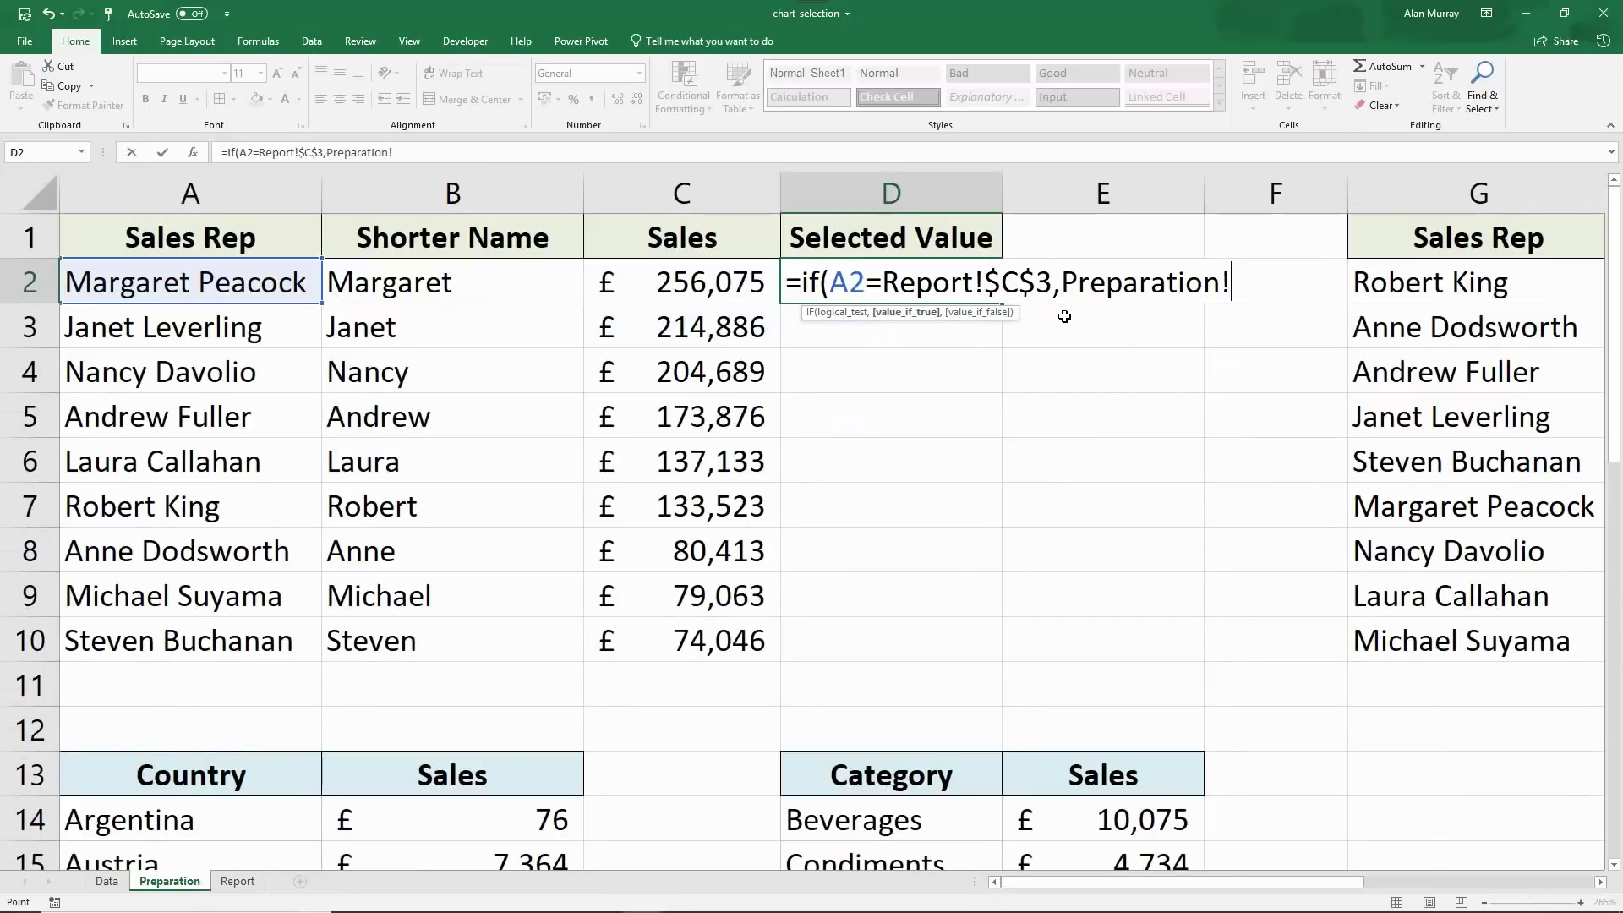
drag(1067, 284, 1220, 311)
key(BackSpace)
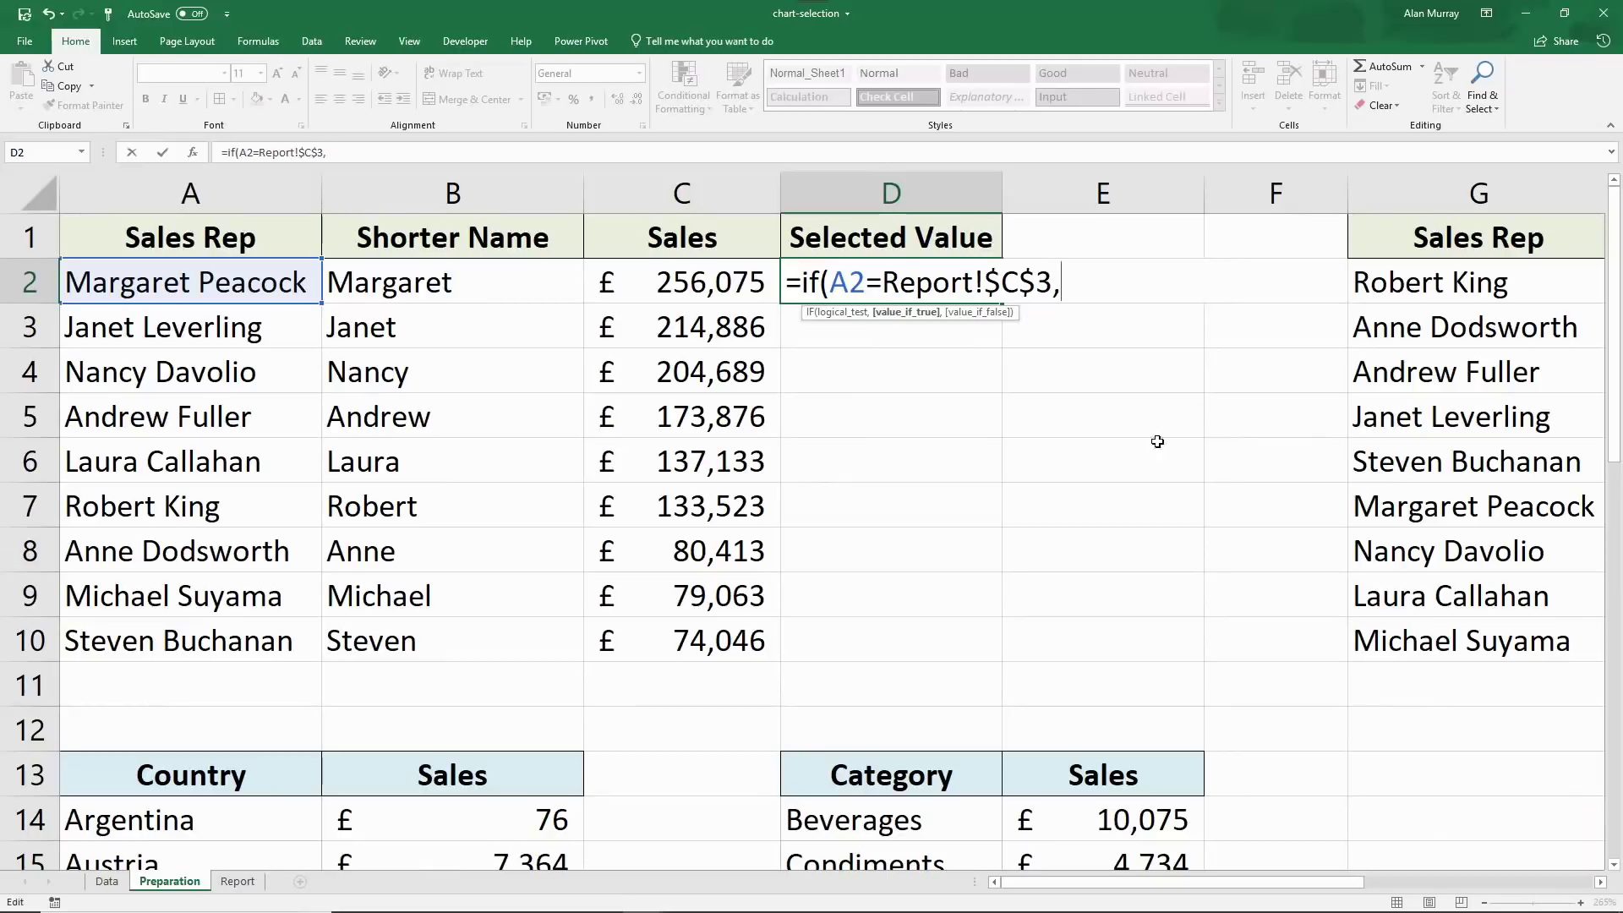
drag(831, 283, 1053, 288)
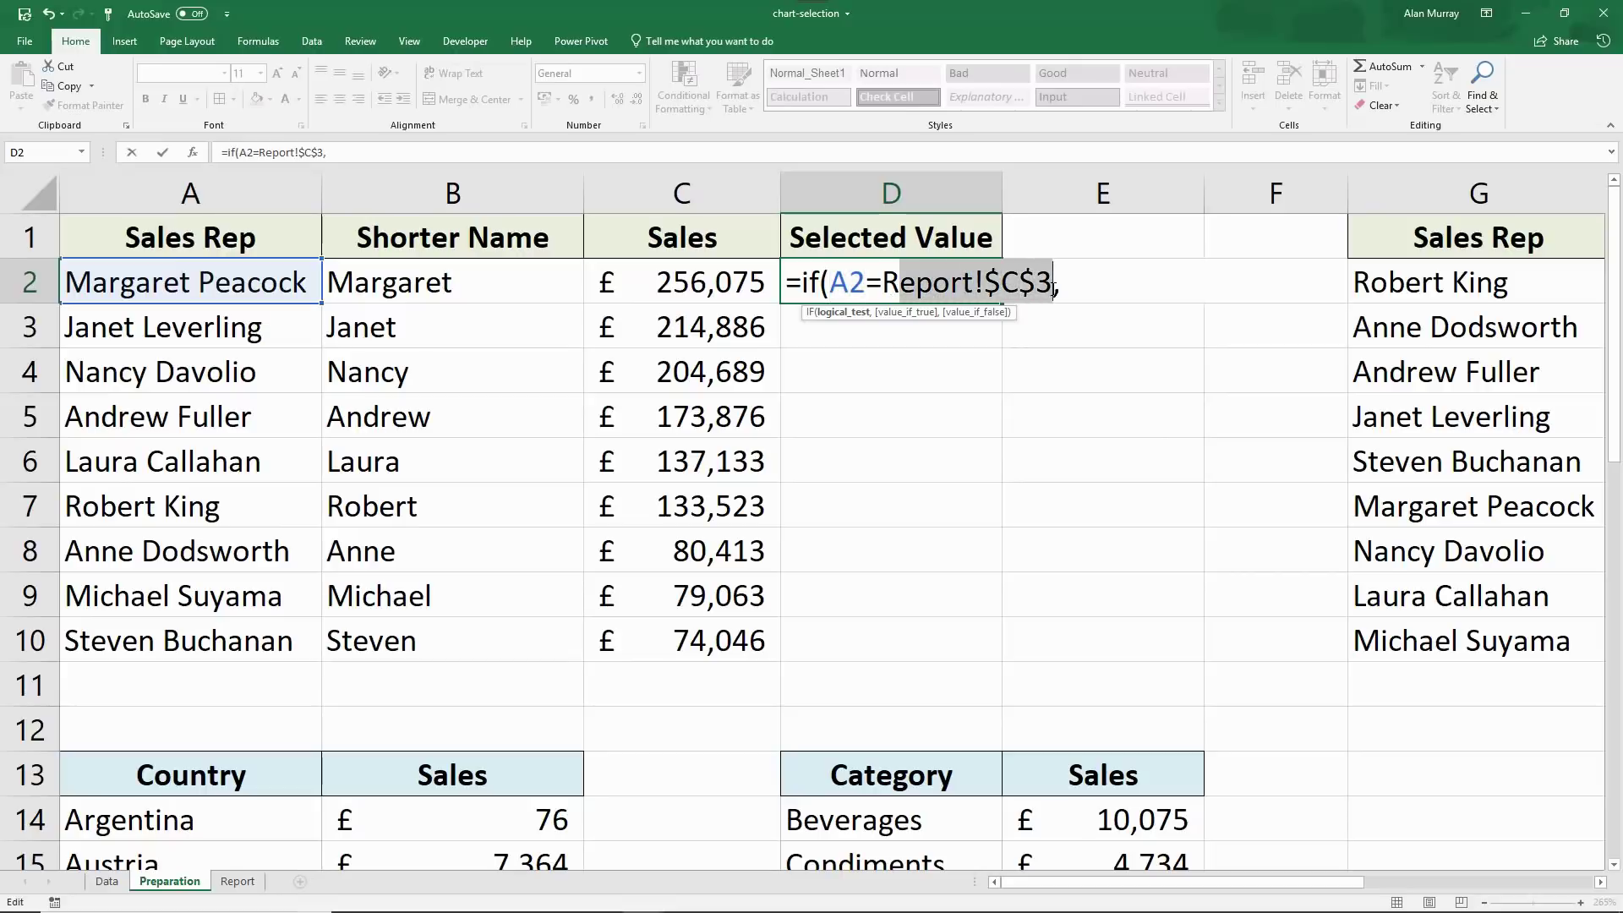
key(End)
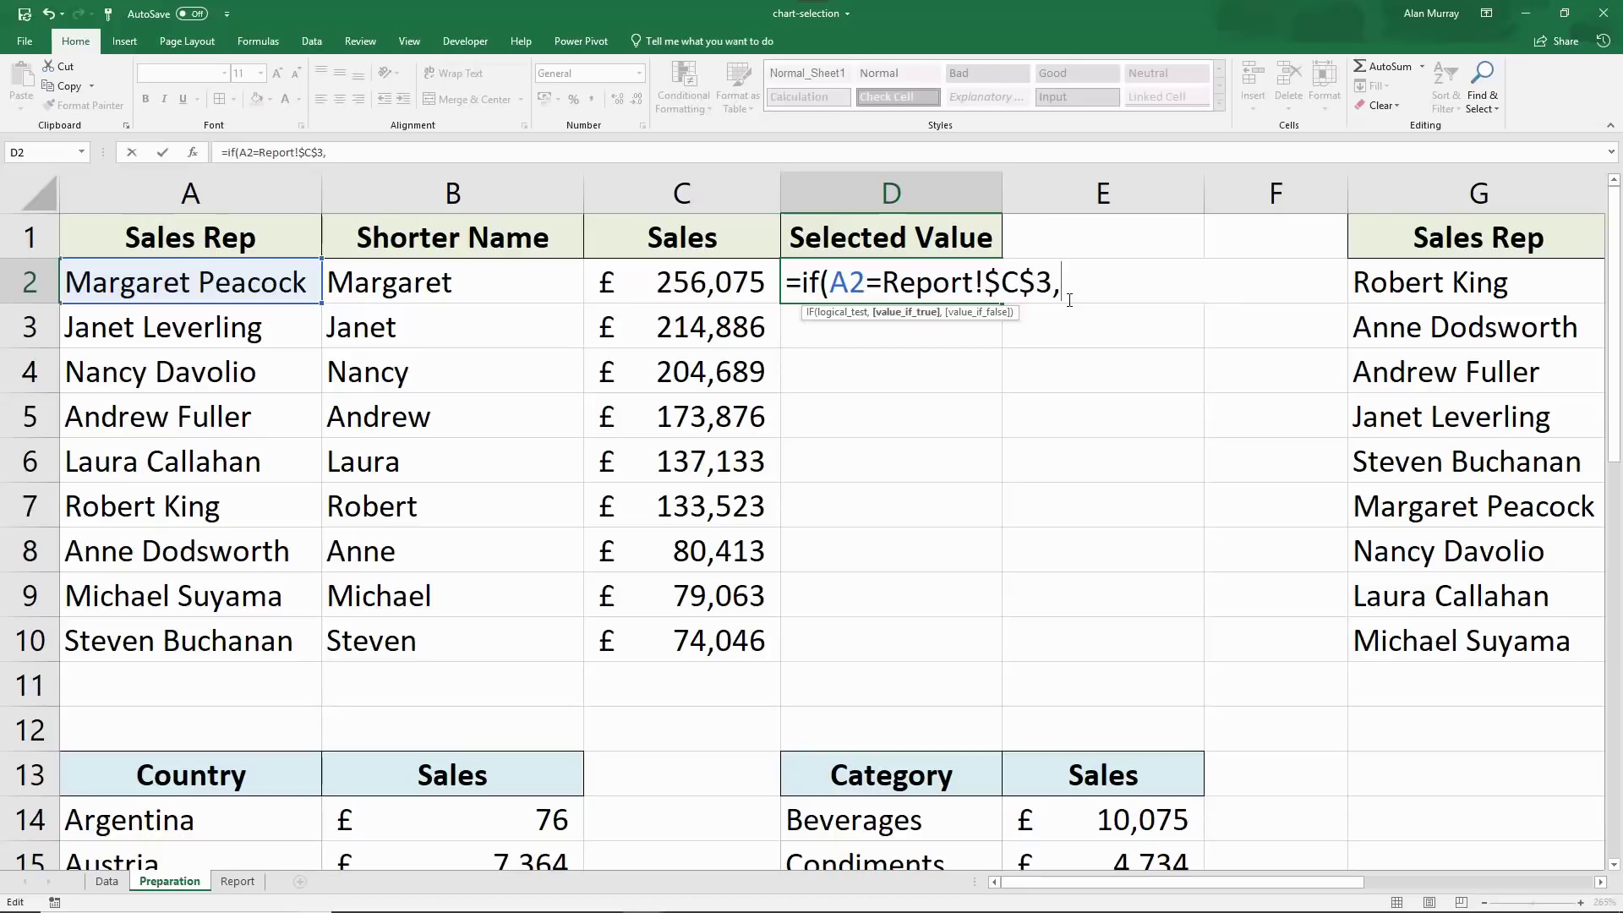
click(704, 286)
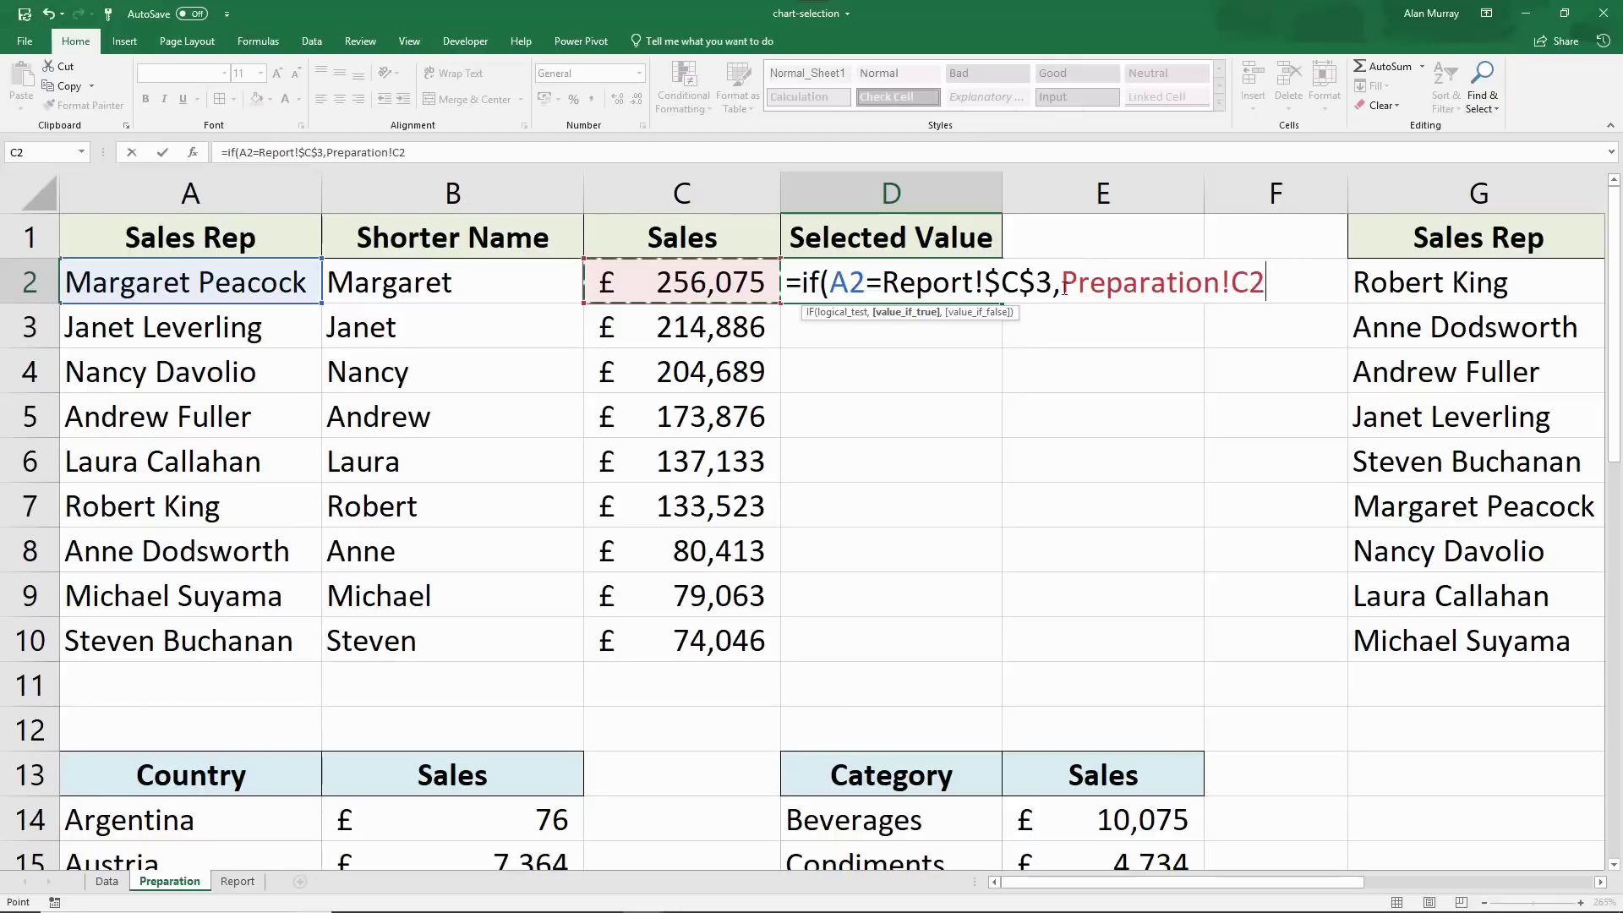
drag(1061, 284, 1237, 287)
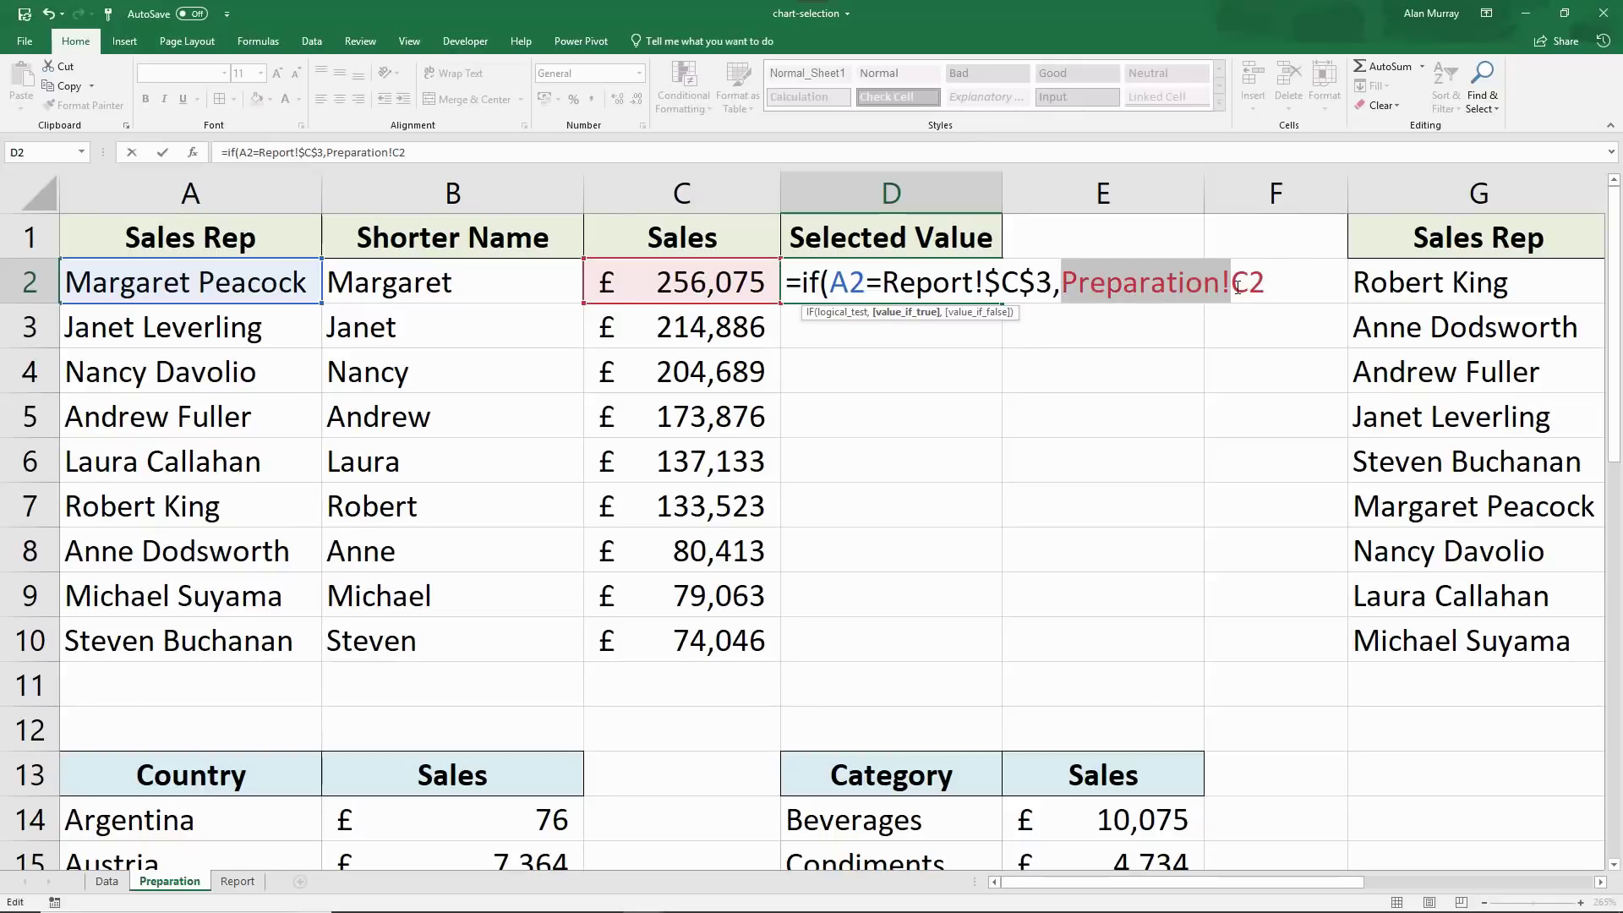
key(BackSpace)
click(1127, 284)
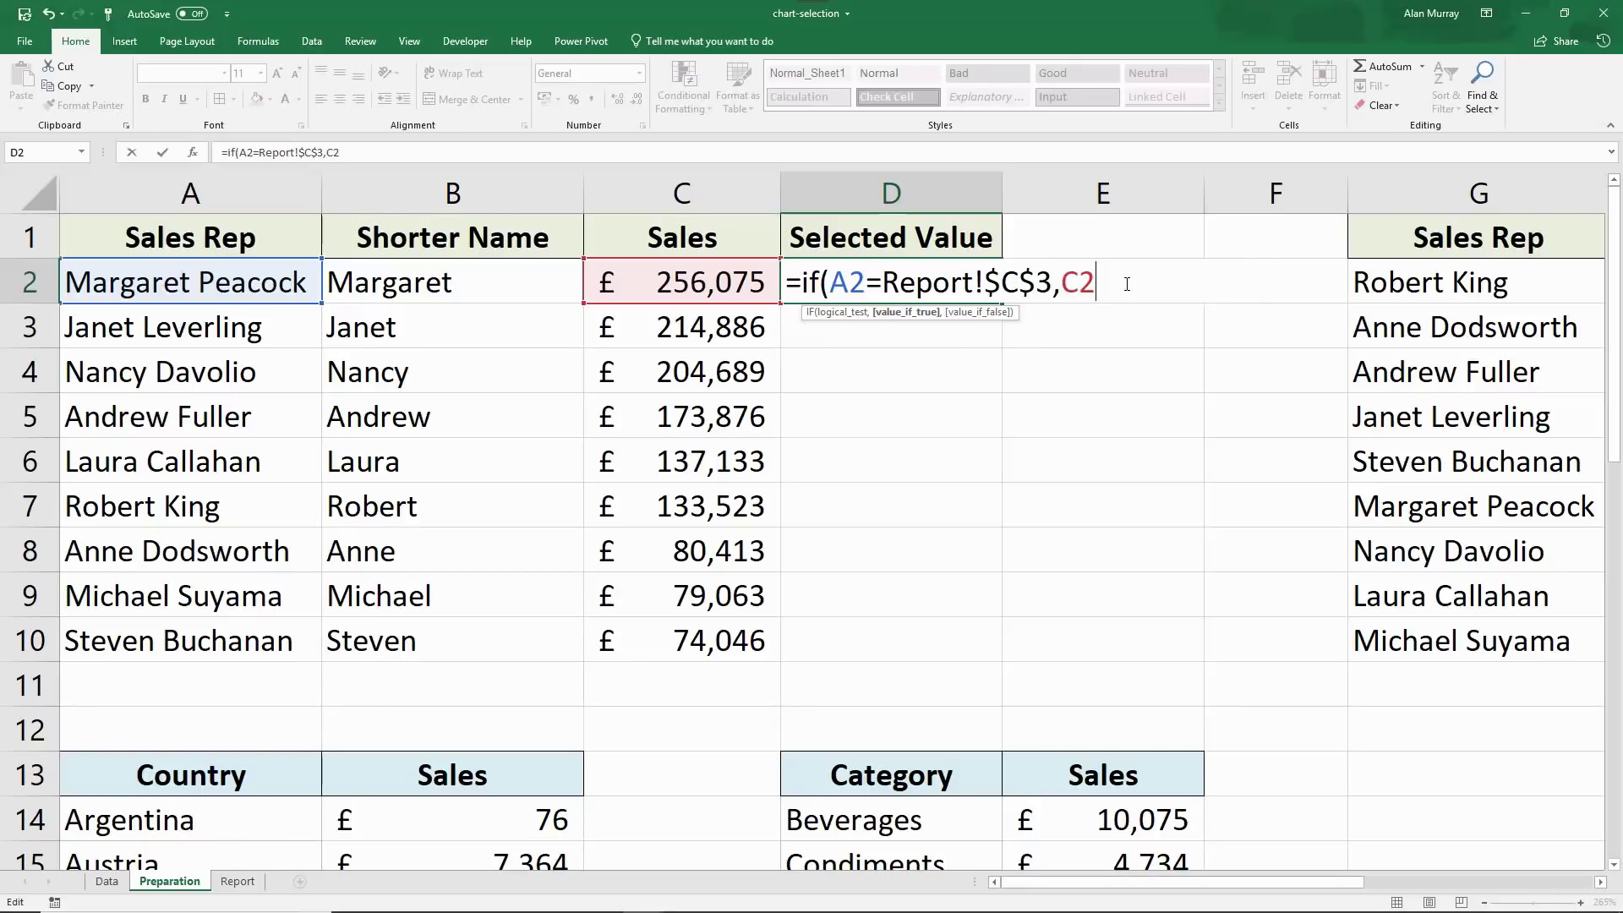
text(,)
text(NA)
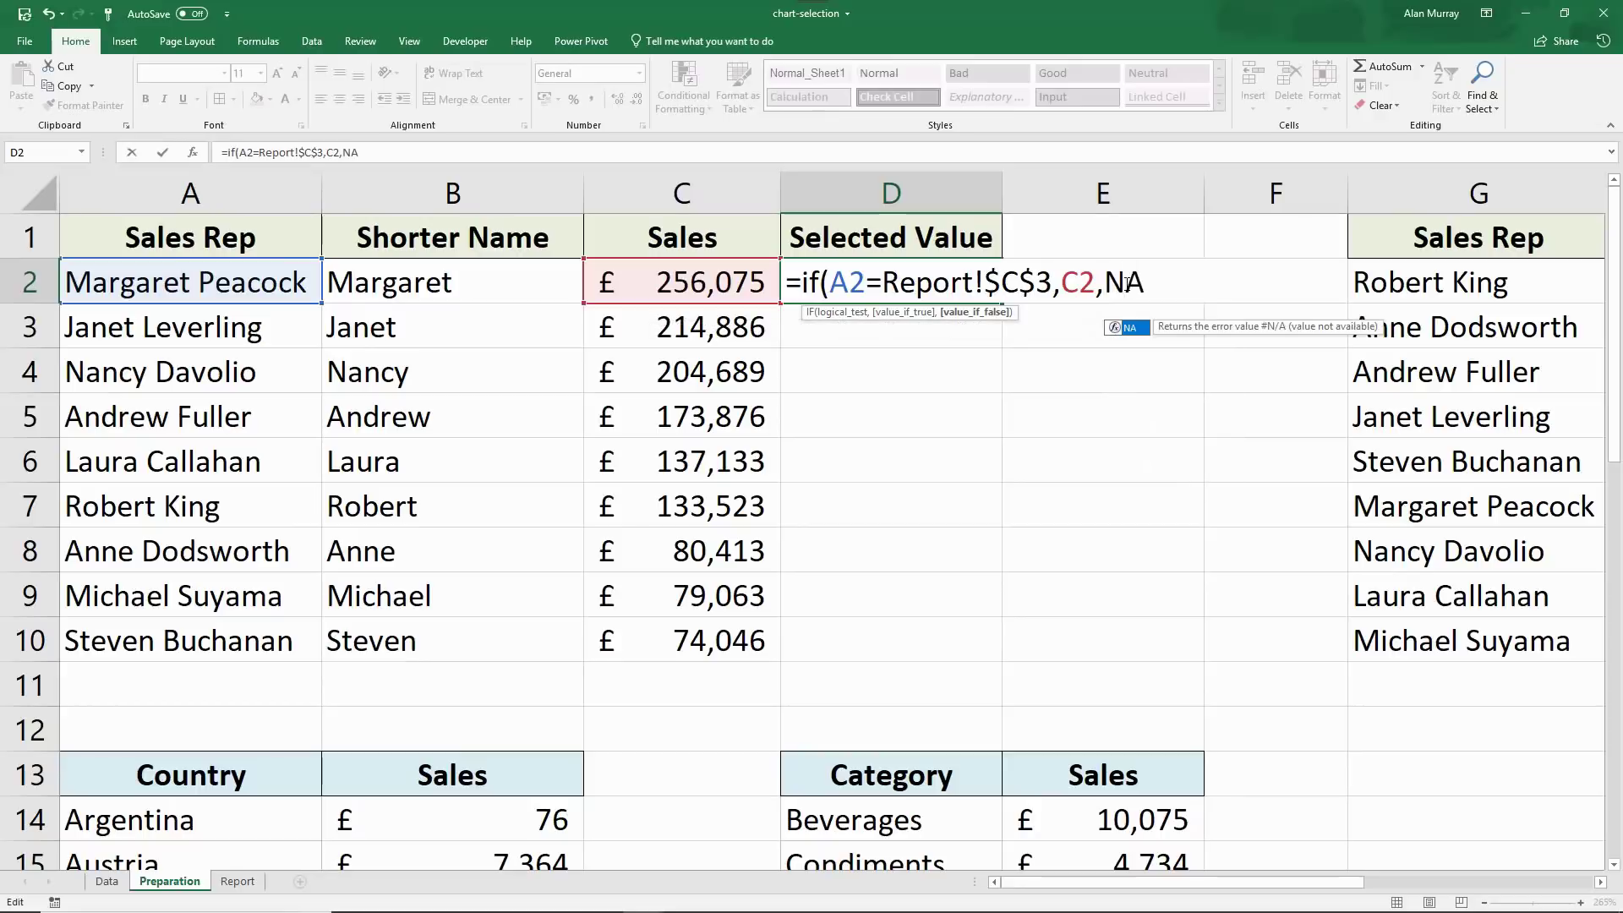
text(()))
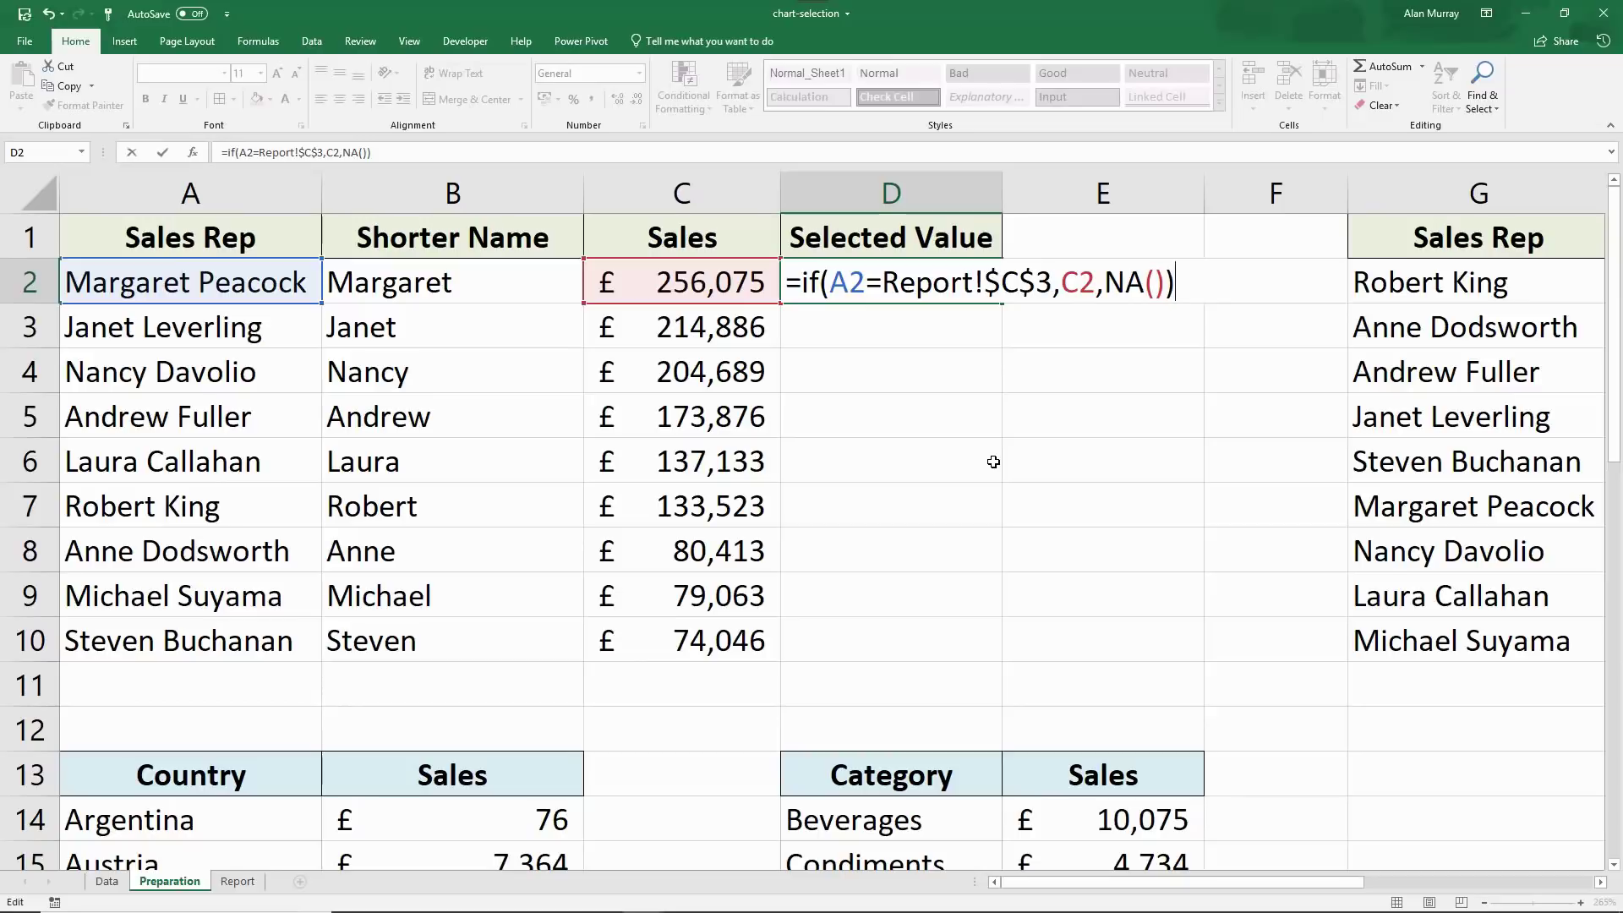
key(Left)
key(Left)
key(Left)
key(Left)
key(Left)
key(Left)
key(Left)
key(Left)
key(shift+Right)
key(shift+Right)
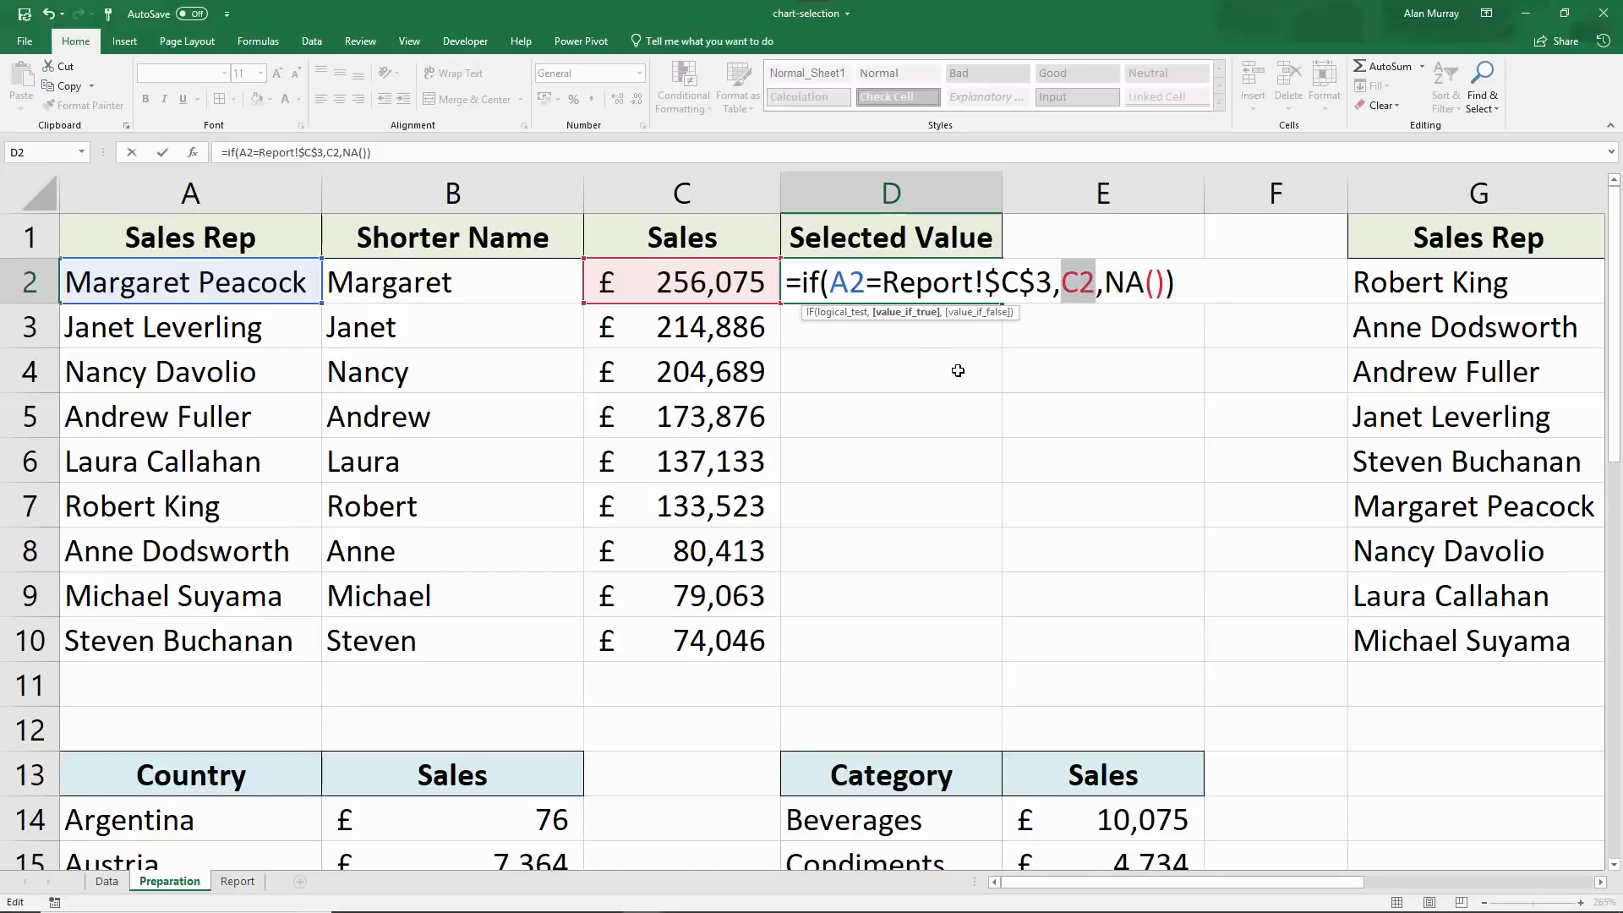
- Commit D2's formula, fill it down to D10, and check D7 and D9 results
key(Return)
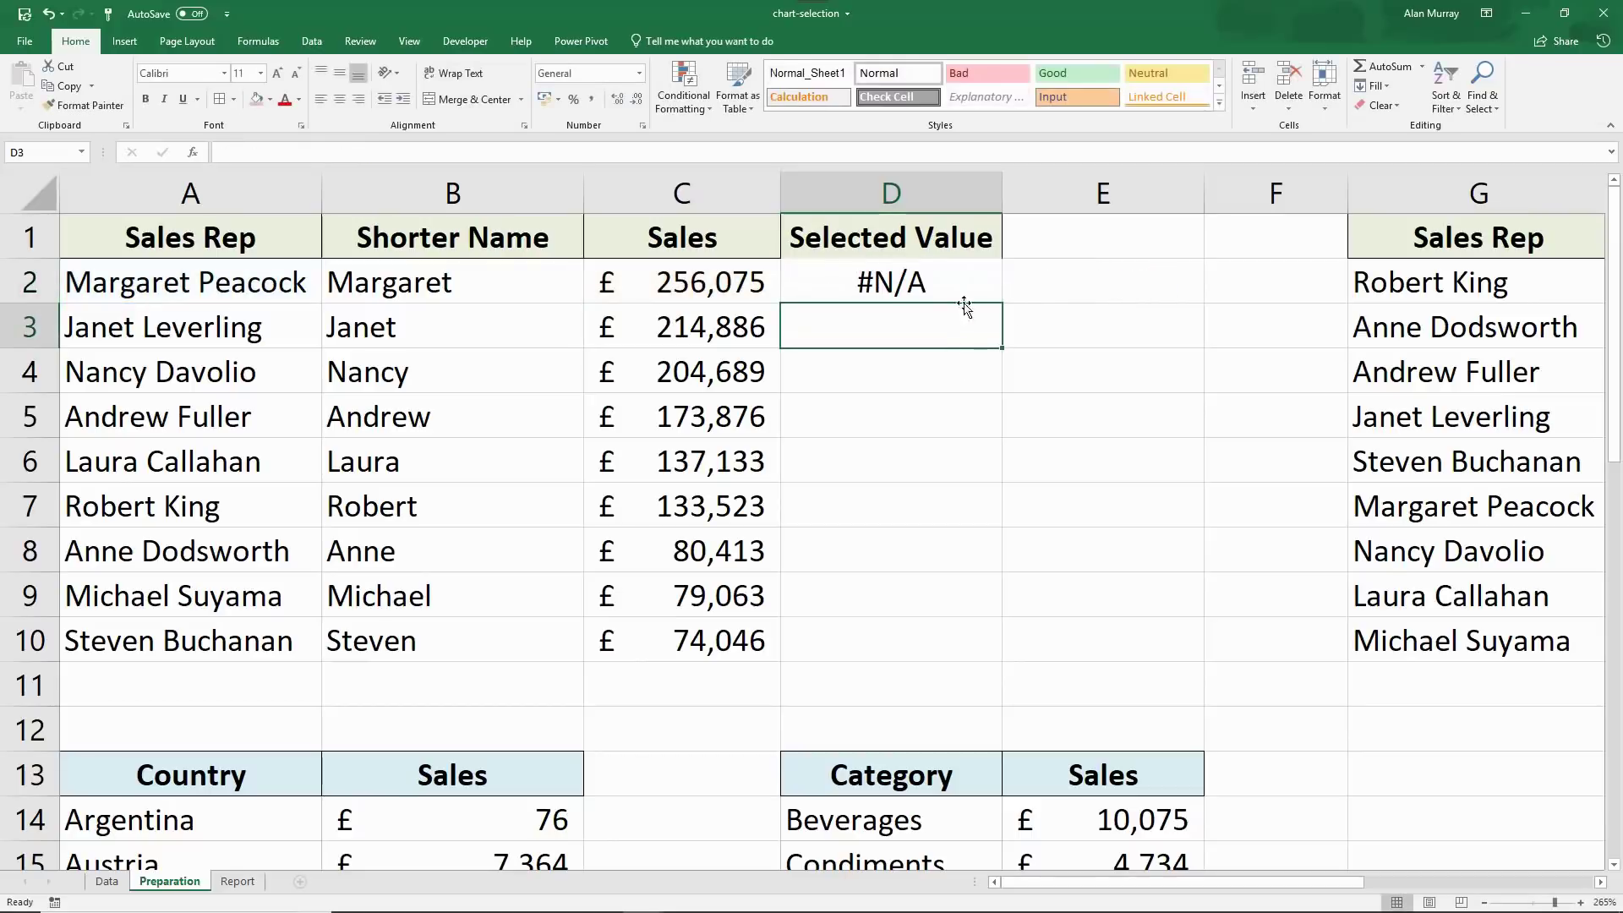
click(965, 296)
drag(1002, 302, 971, 652)
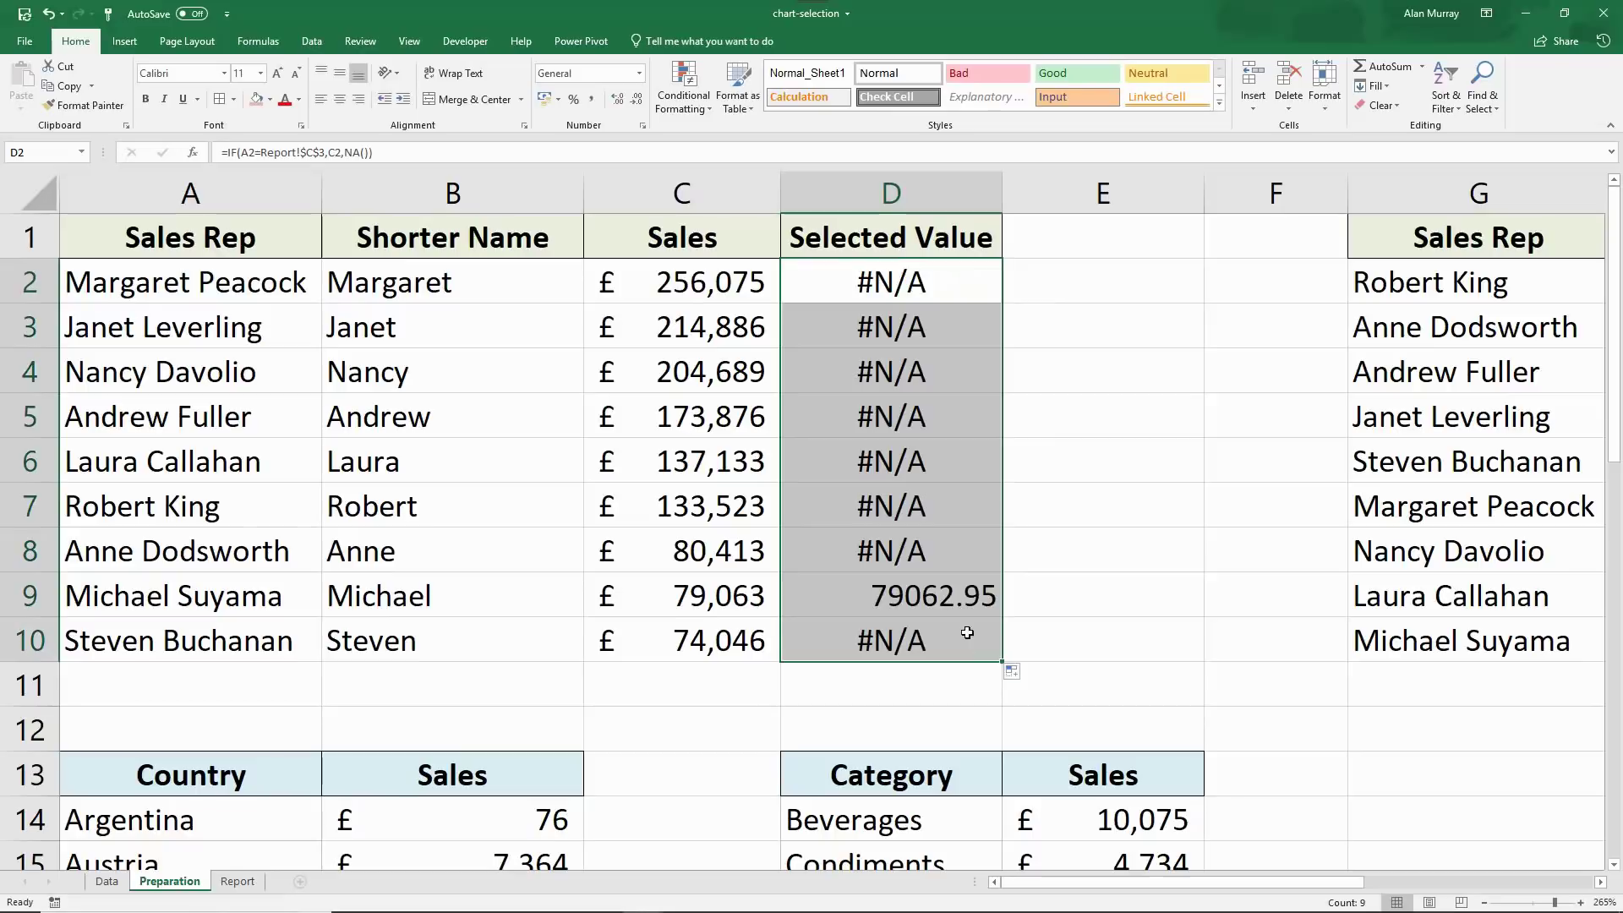
drag(264, 601, 862, 606)
click(958, 513)
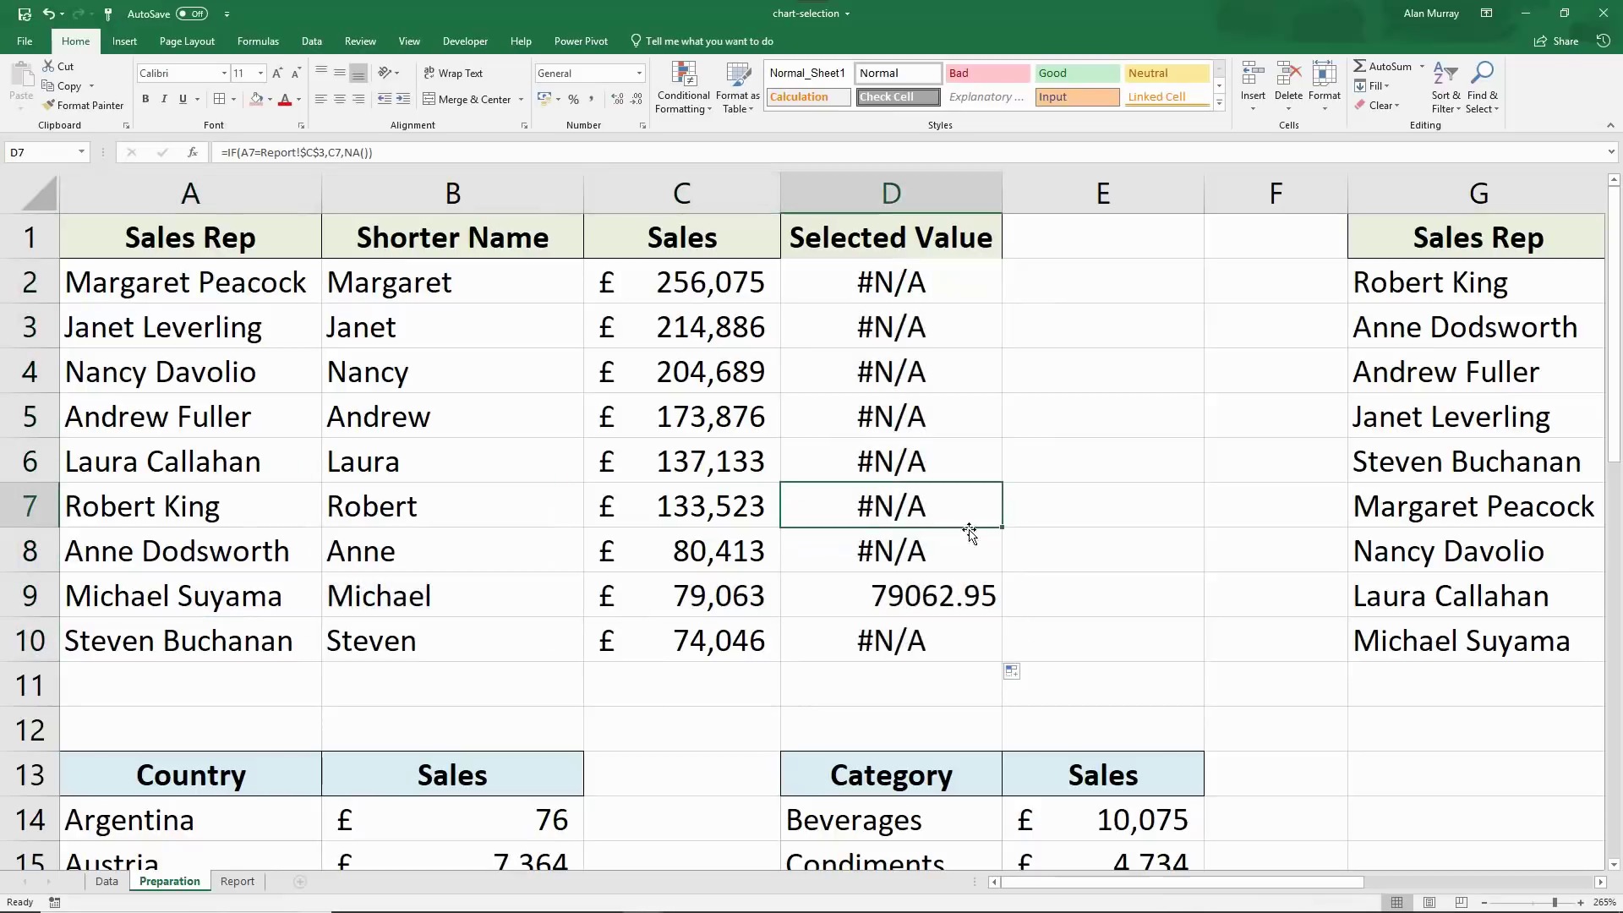
click(933, 598)
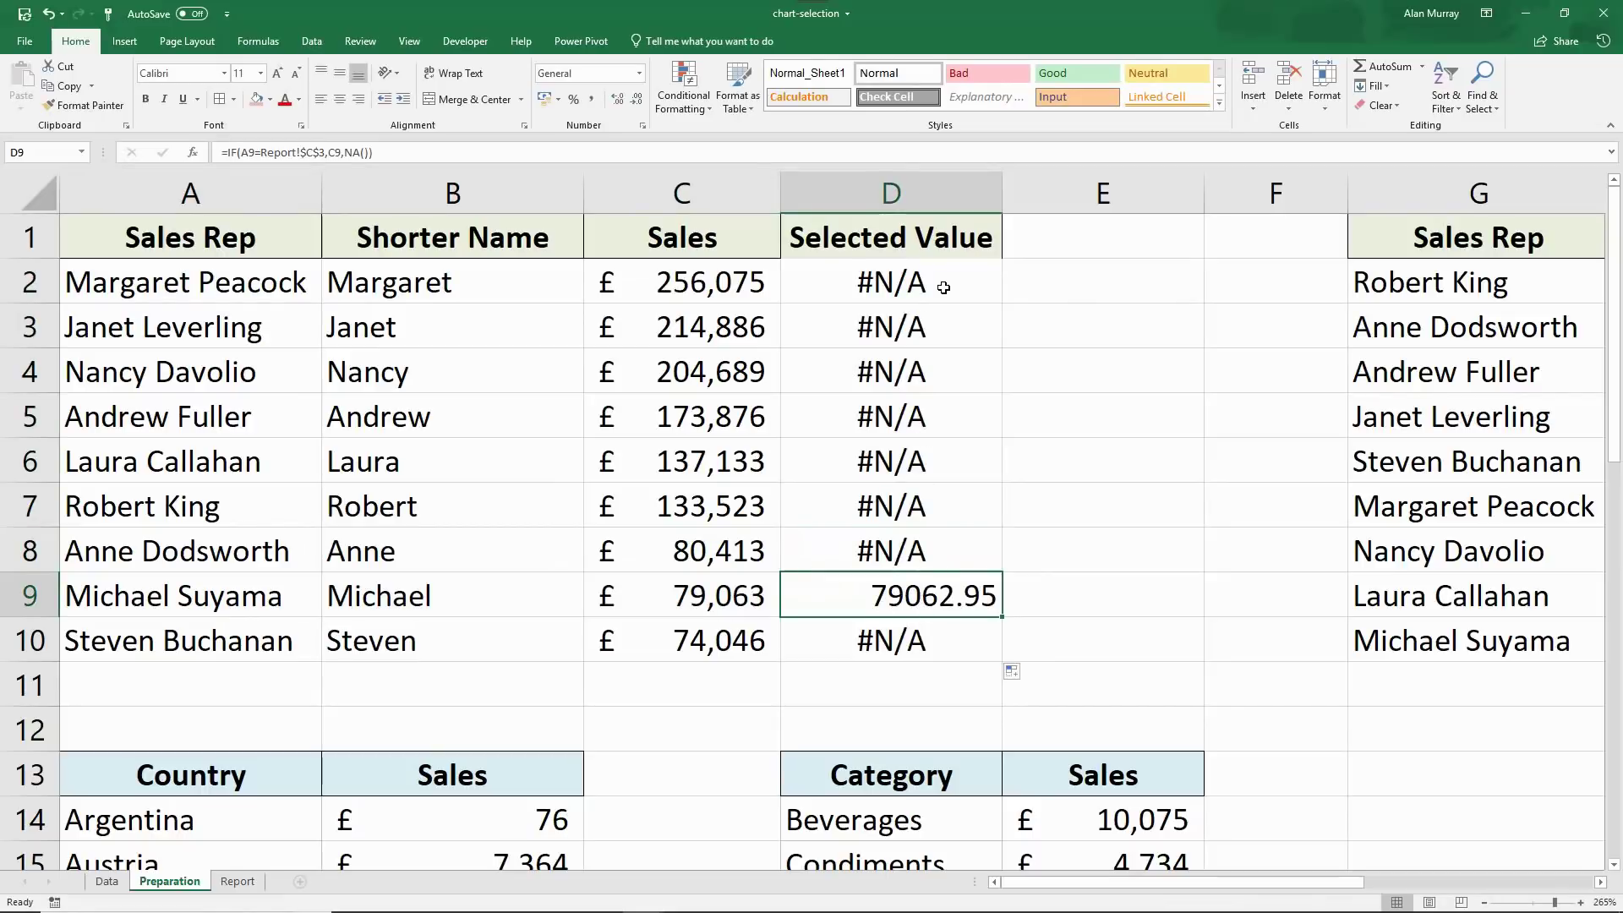
drag(941, 282, 946, 535)
click(947, 582)
- Change the Total Sales chart's data range from $B$1:$C$10 to $B$1:$D$10
click(230, 883)
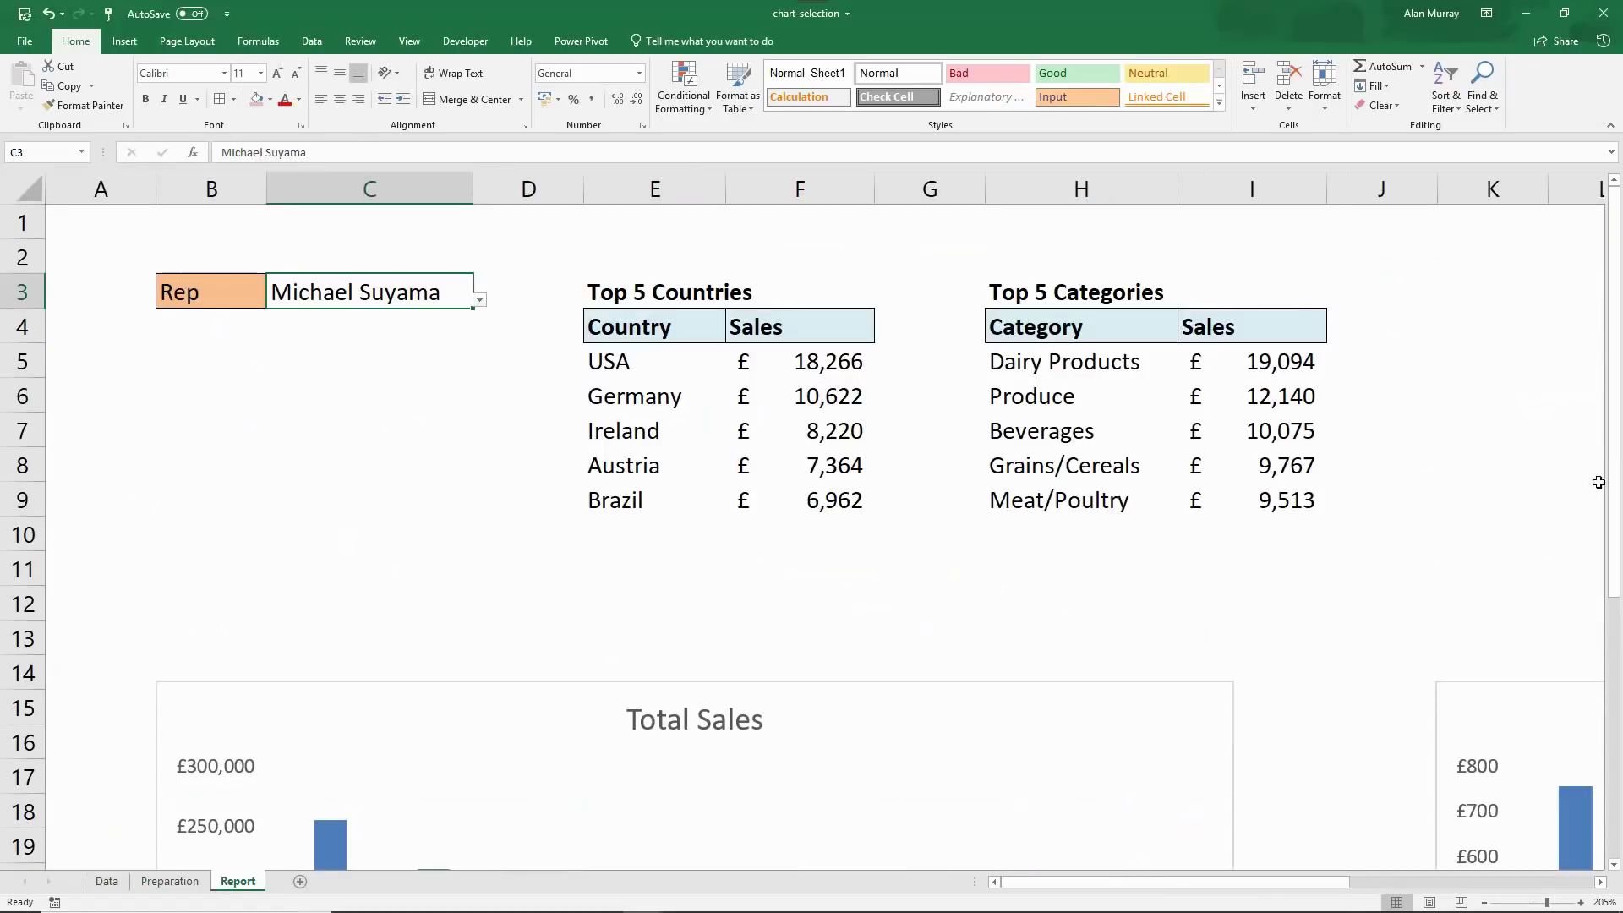
drag(1610, 479, 1597, 691)
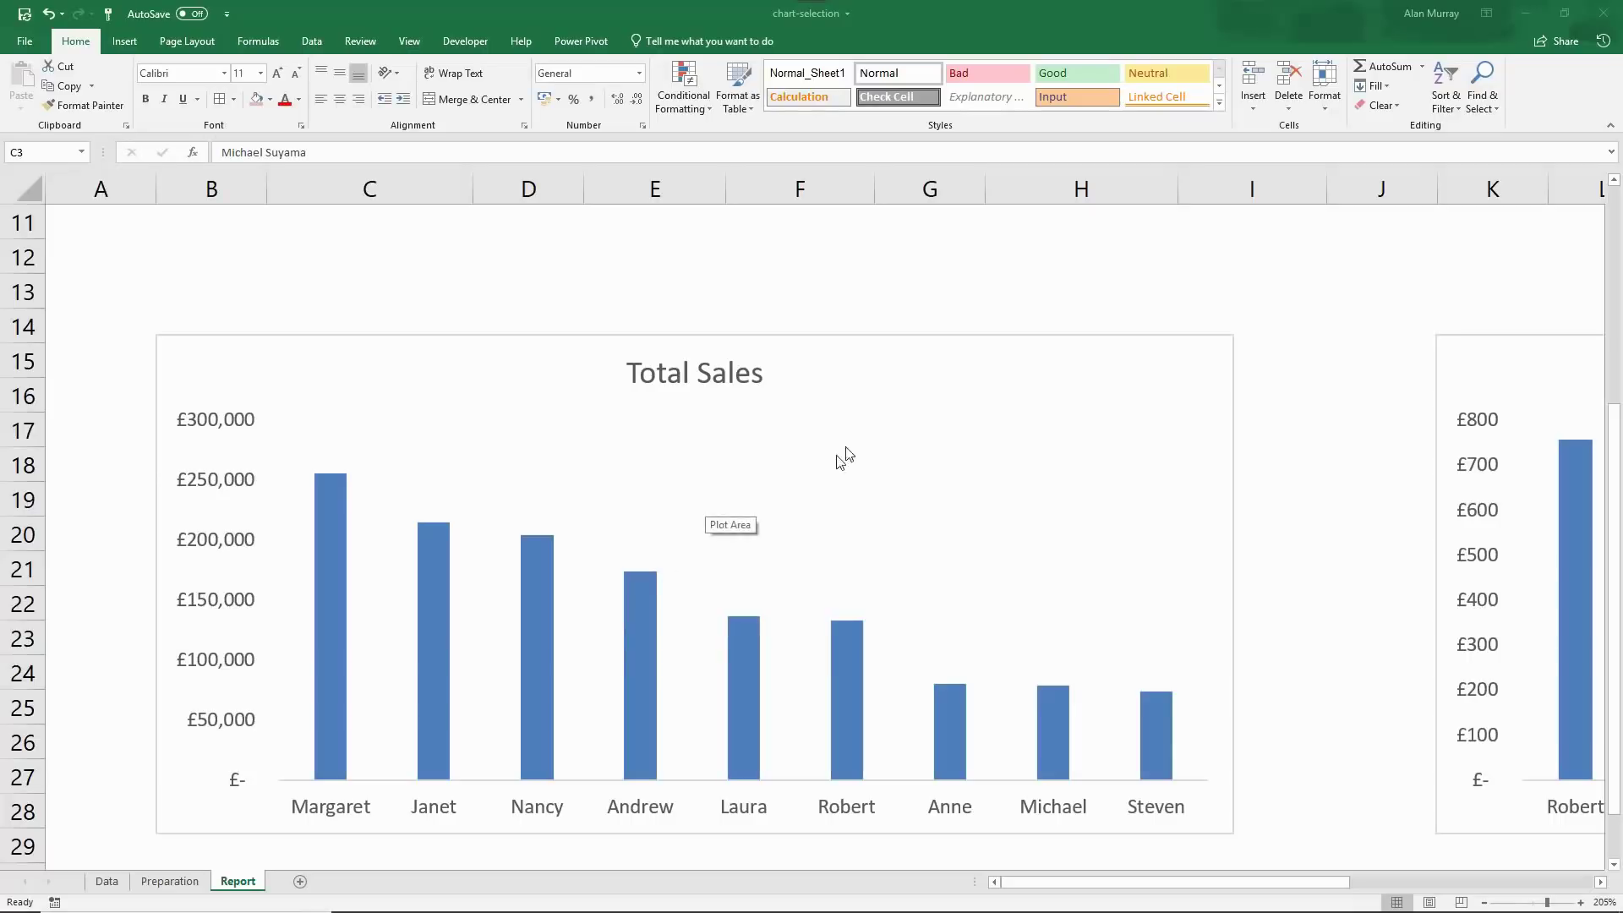
click(960, 354)
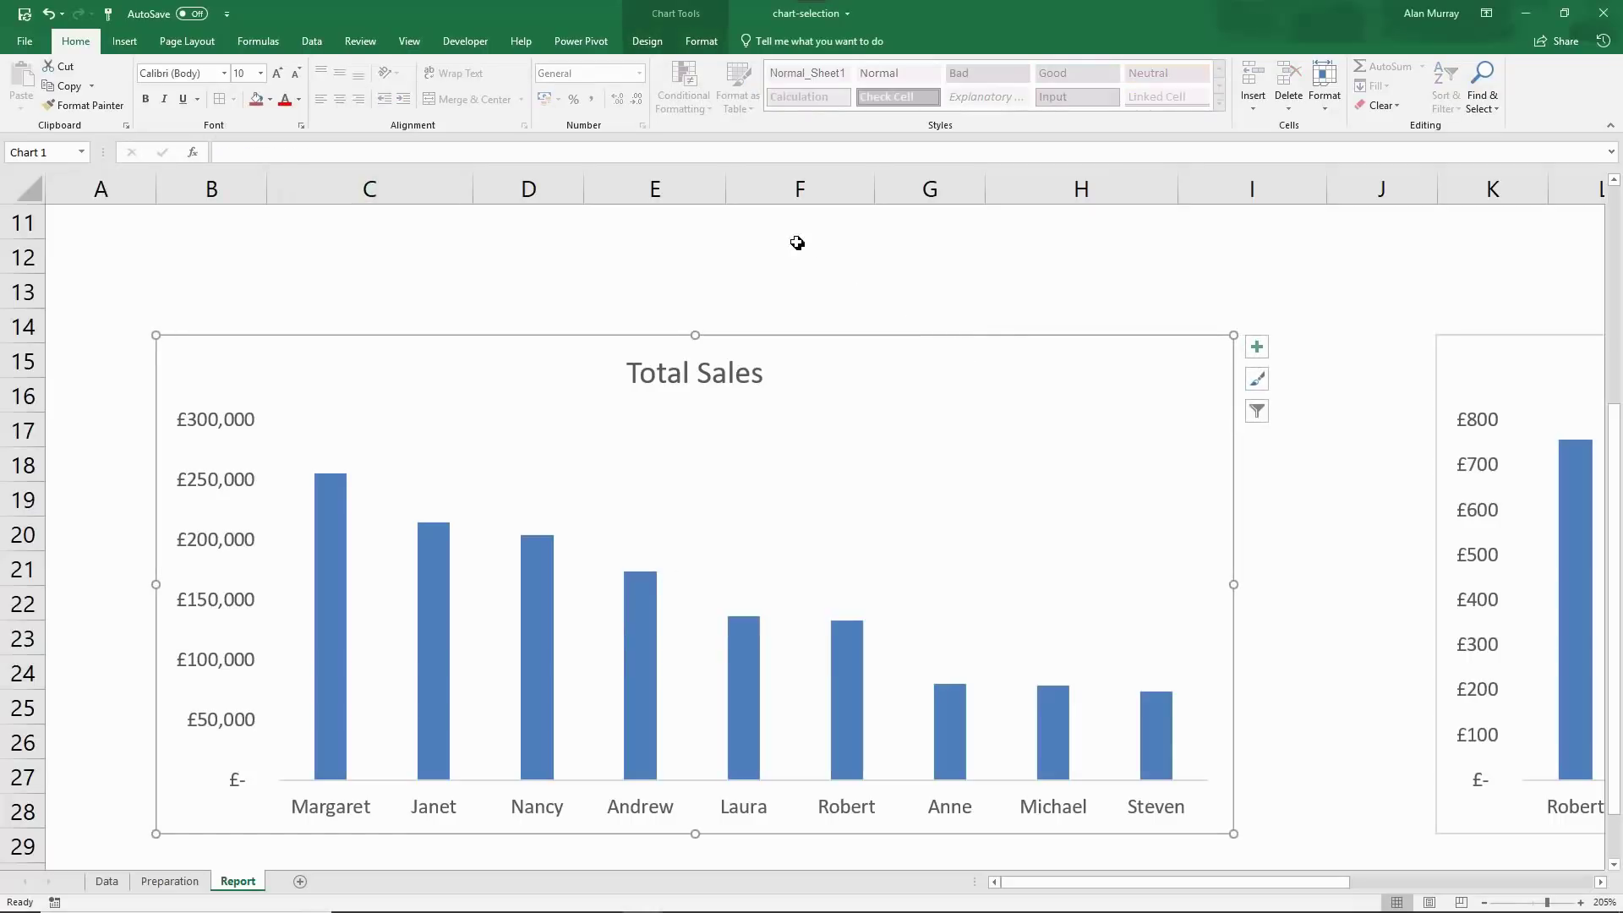
click(648, 43)
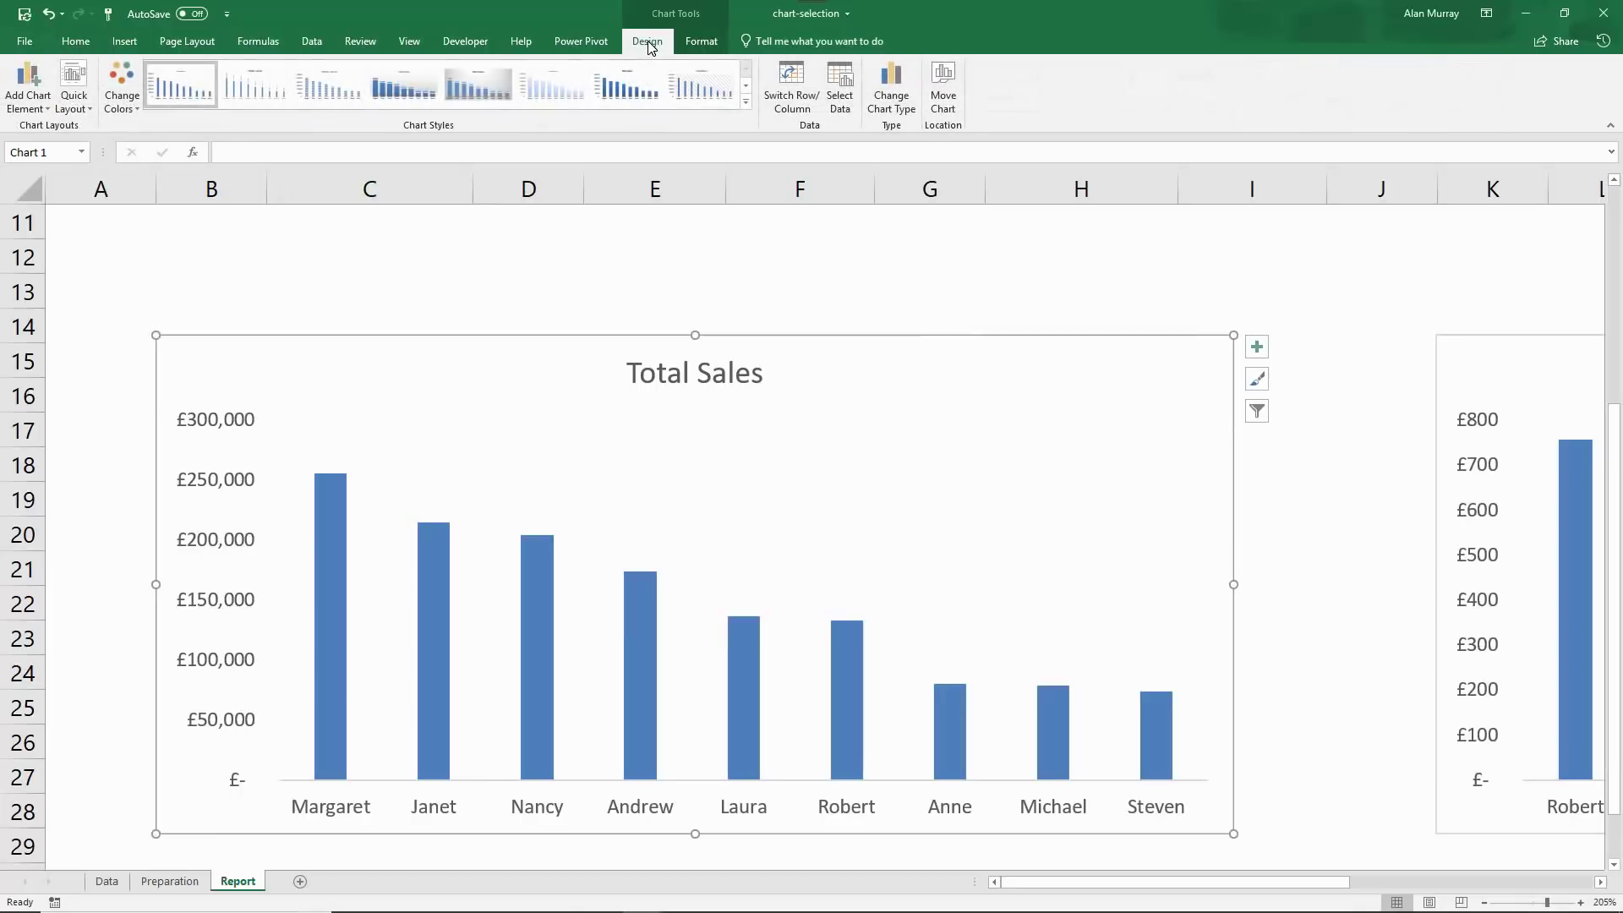
click(846, 101)
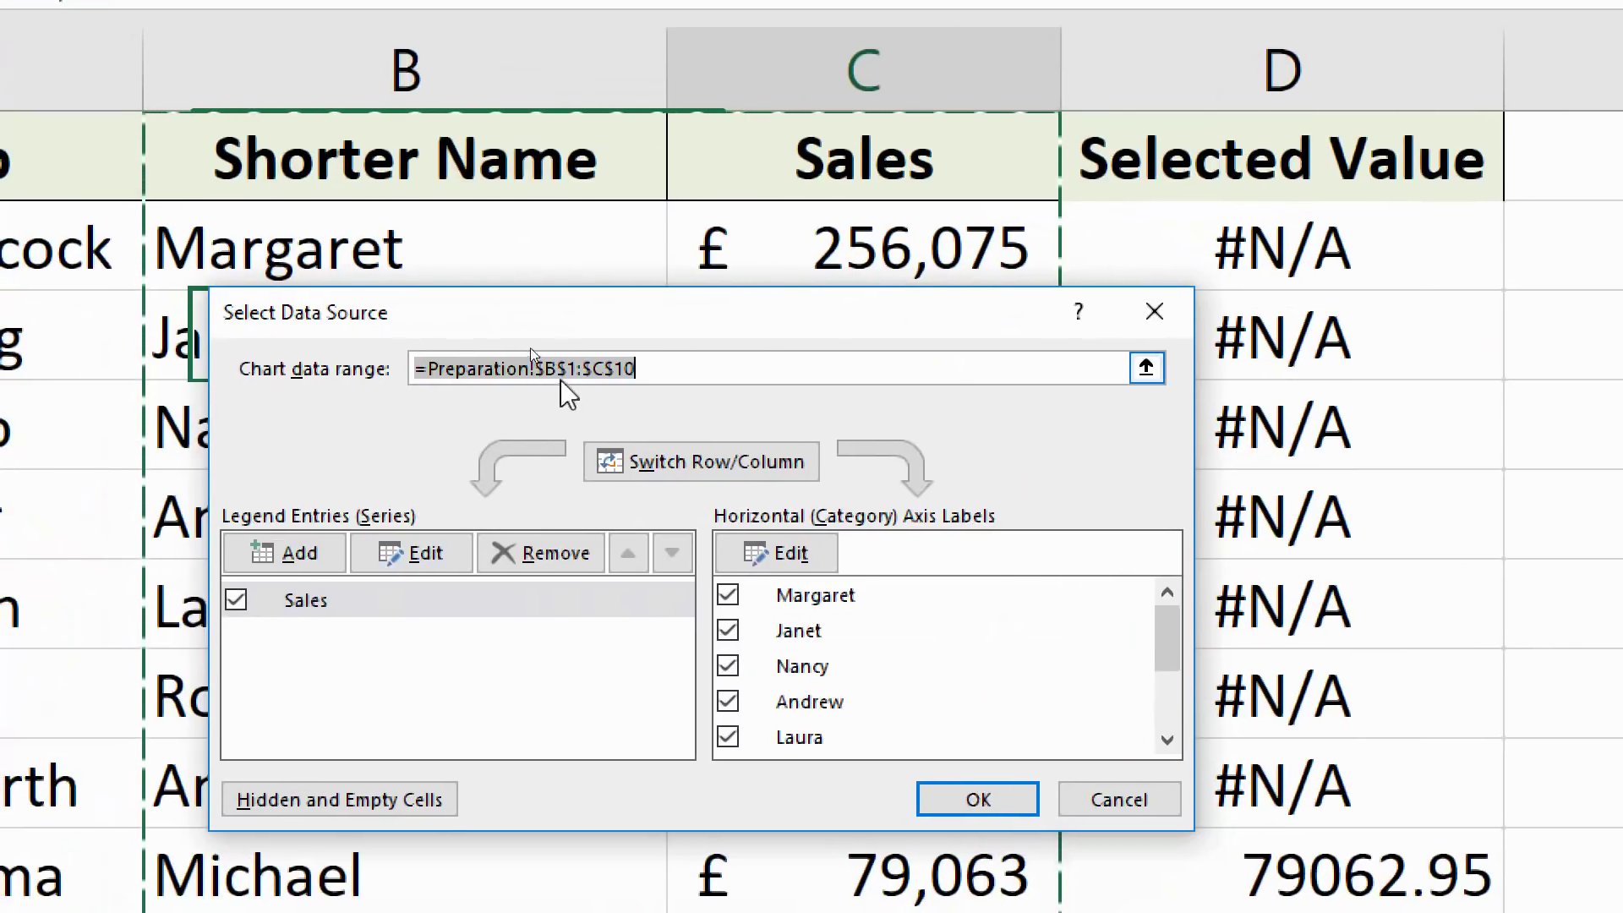
drag(536, 369, 654, 375)
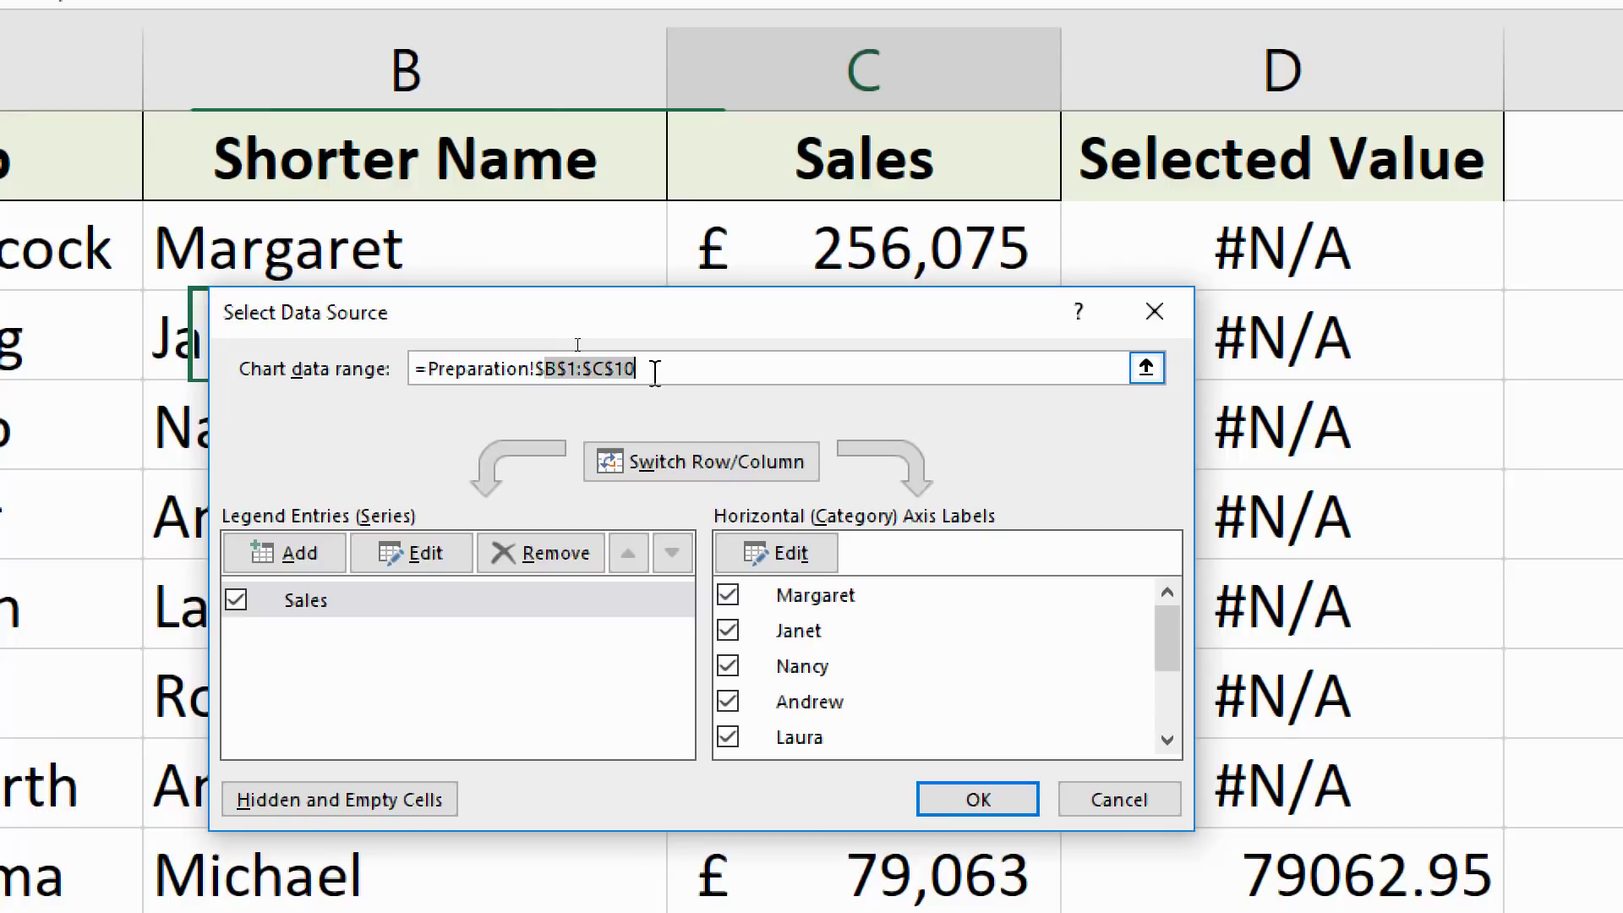
click(654, 372)
drag(595, 363, 604, 365)
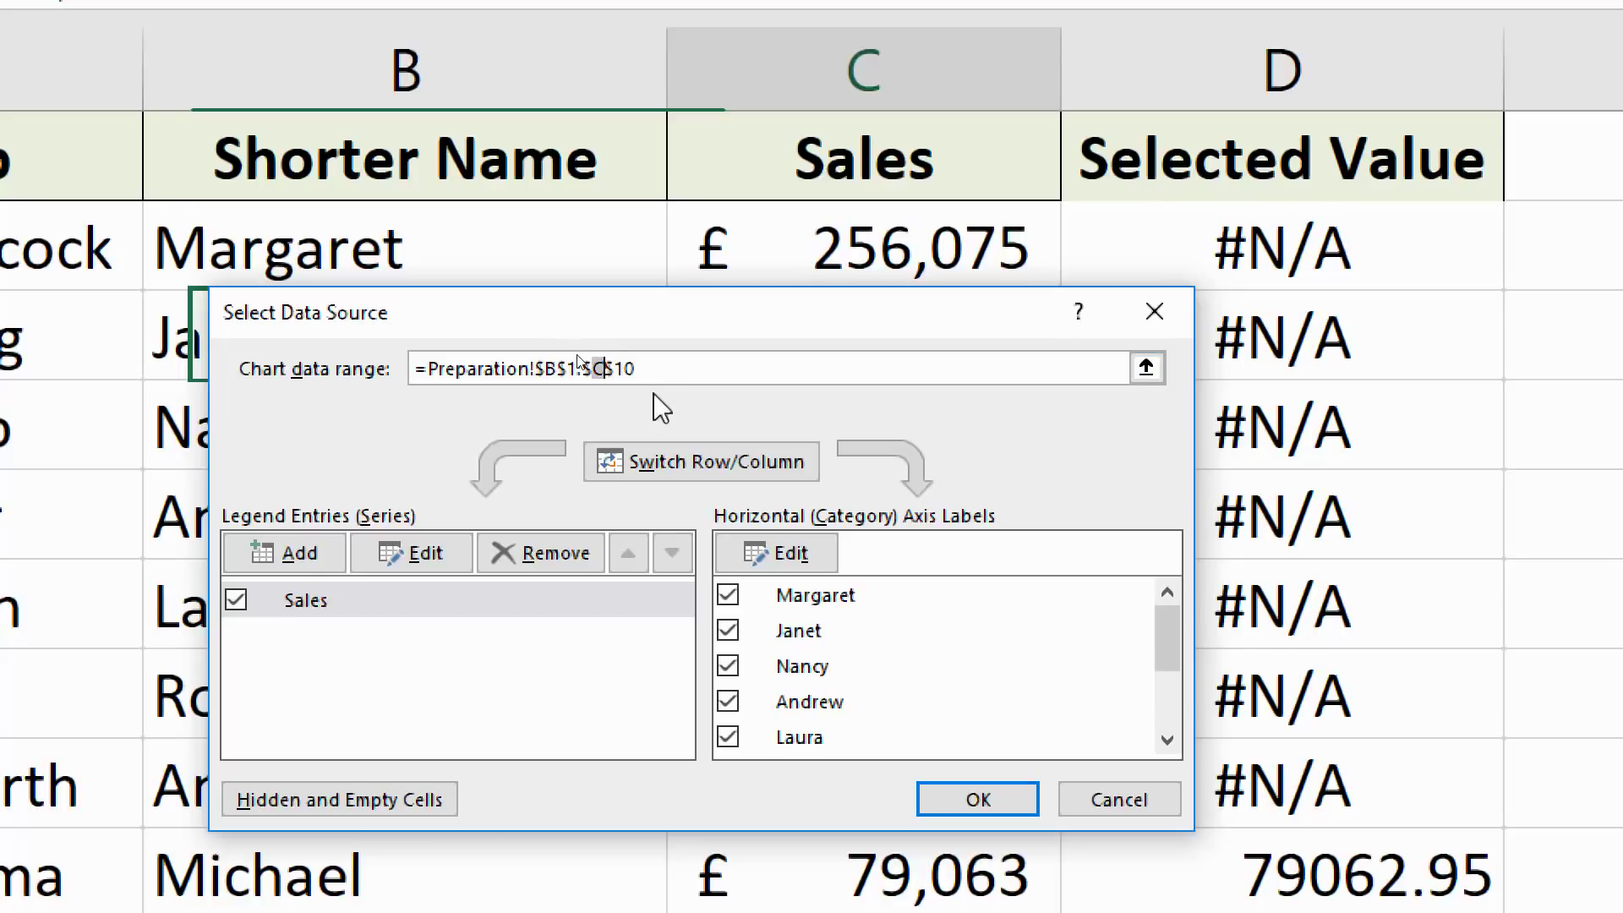
text(D)
click(978, 800)
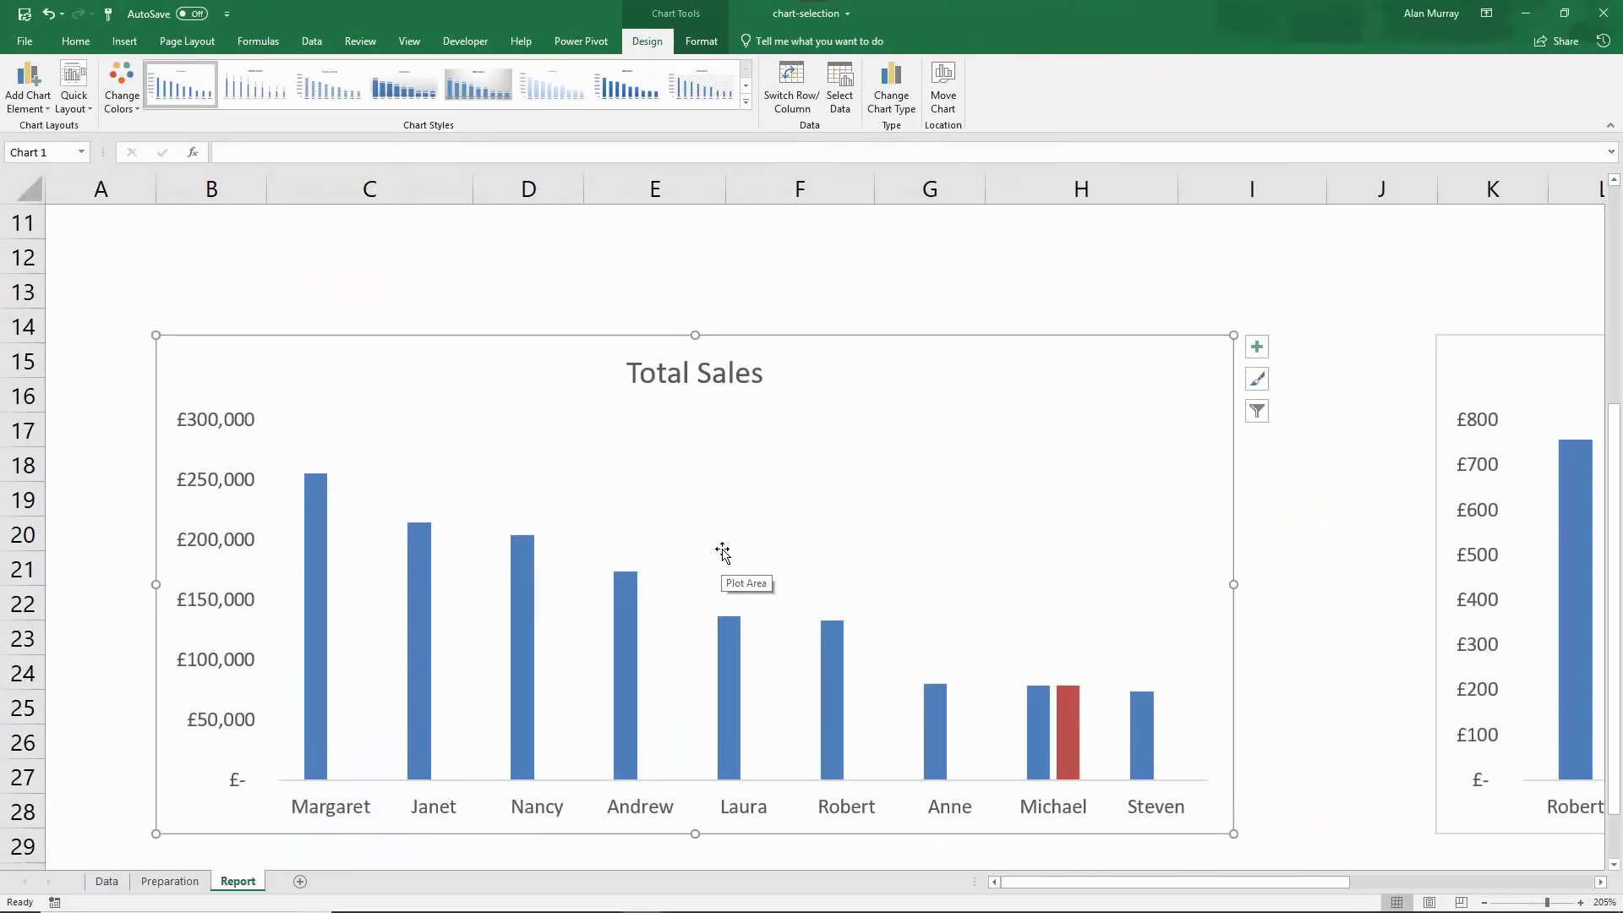
- Open Format Data Series for the red Selected Value bar and enter 100 for Series Overlap
mouse_move(1071, 750)
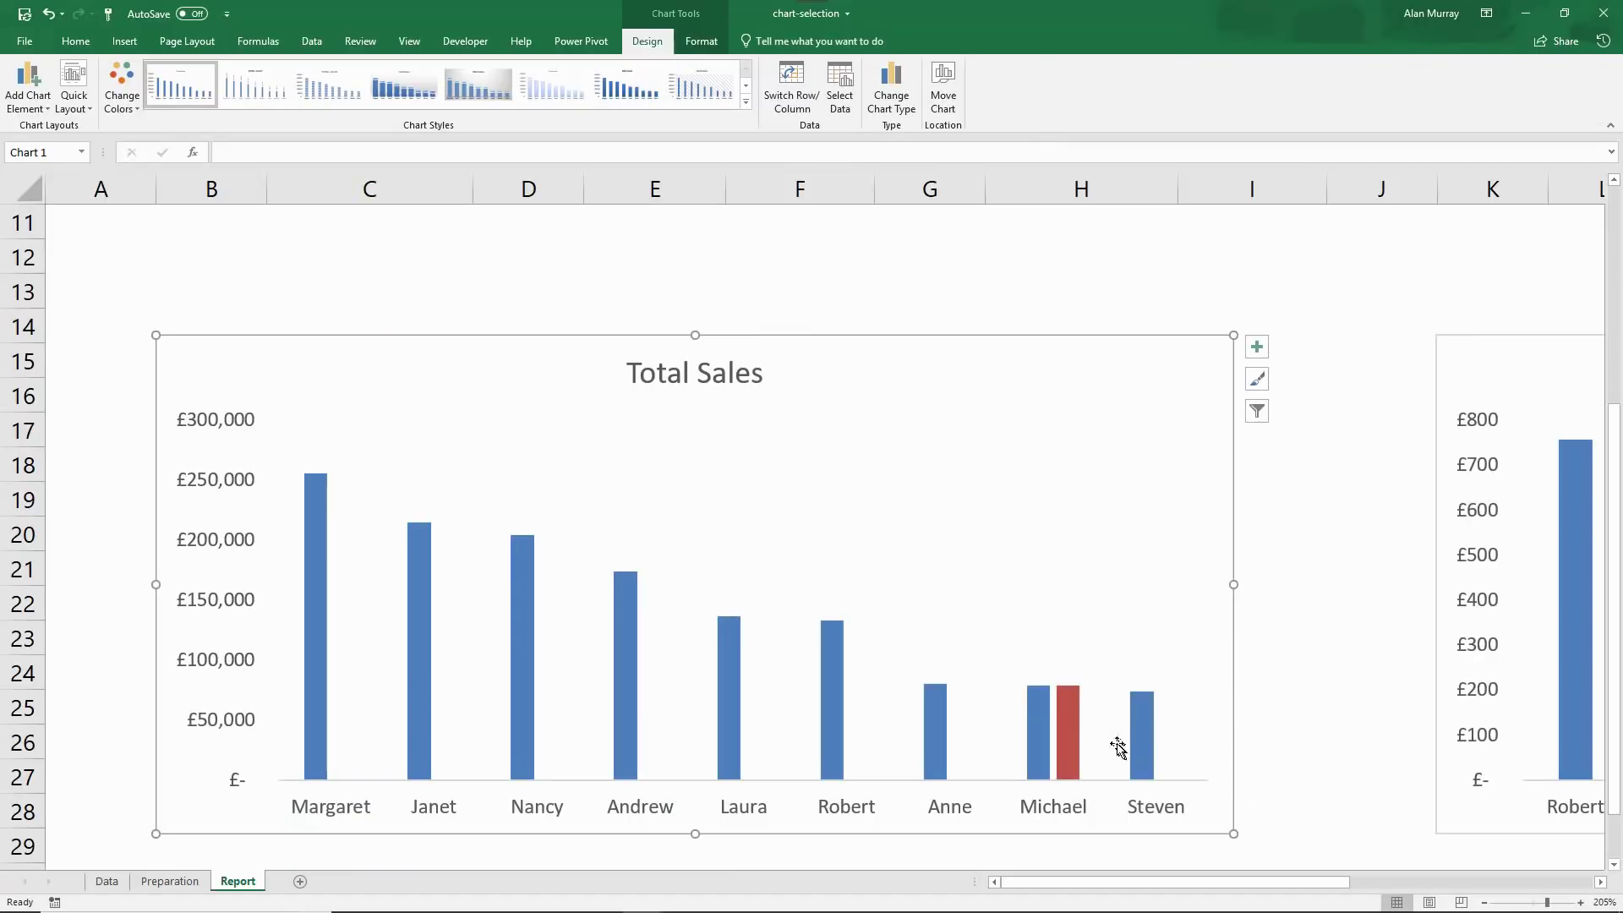
click(1073, 724)
double_click(1074, 722)
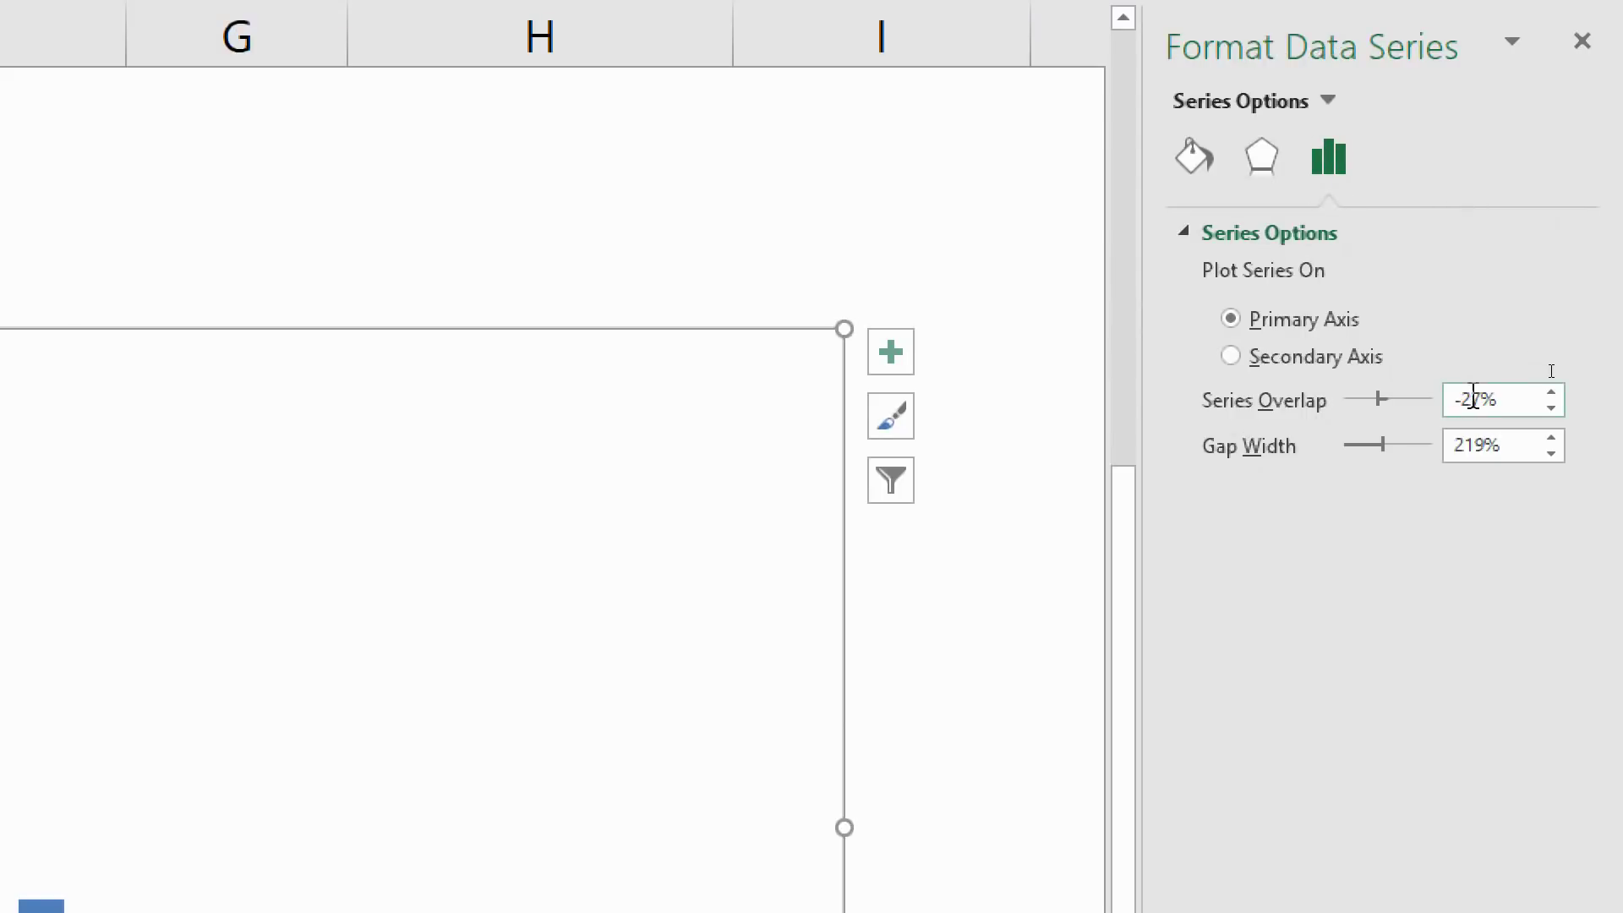
drag(1481, 399, 1429, 397)
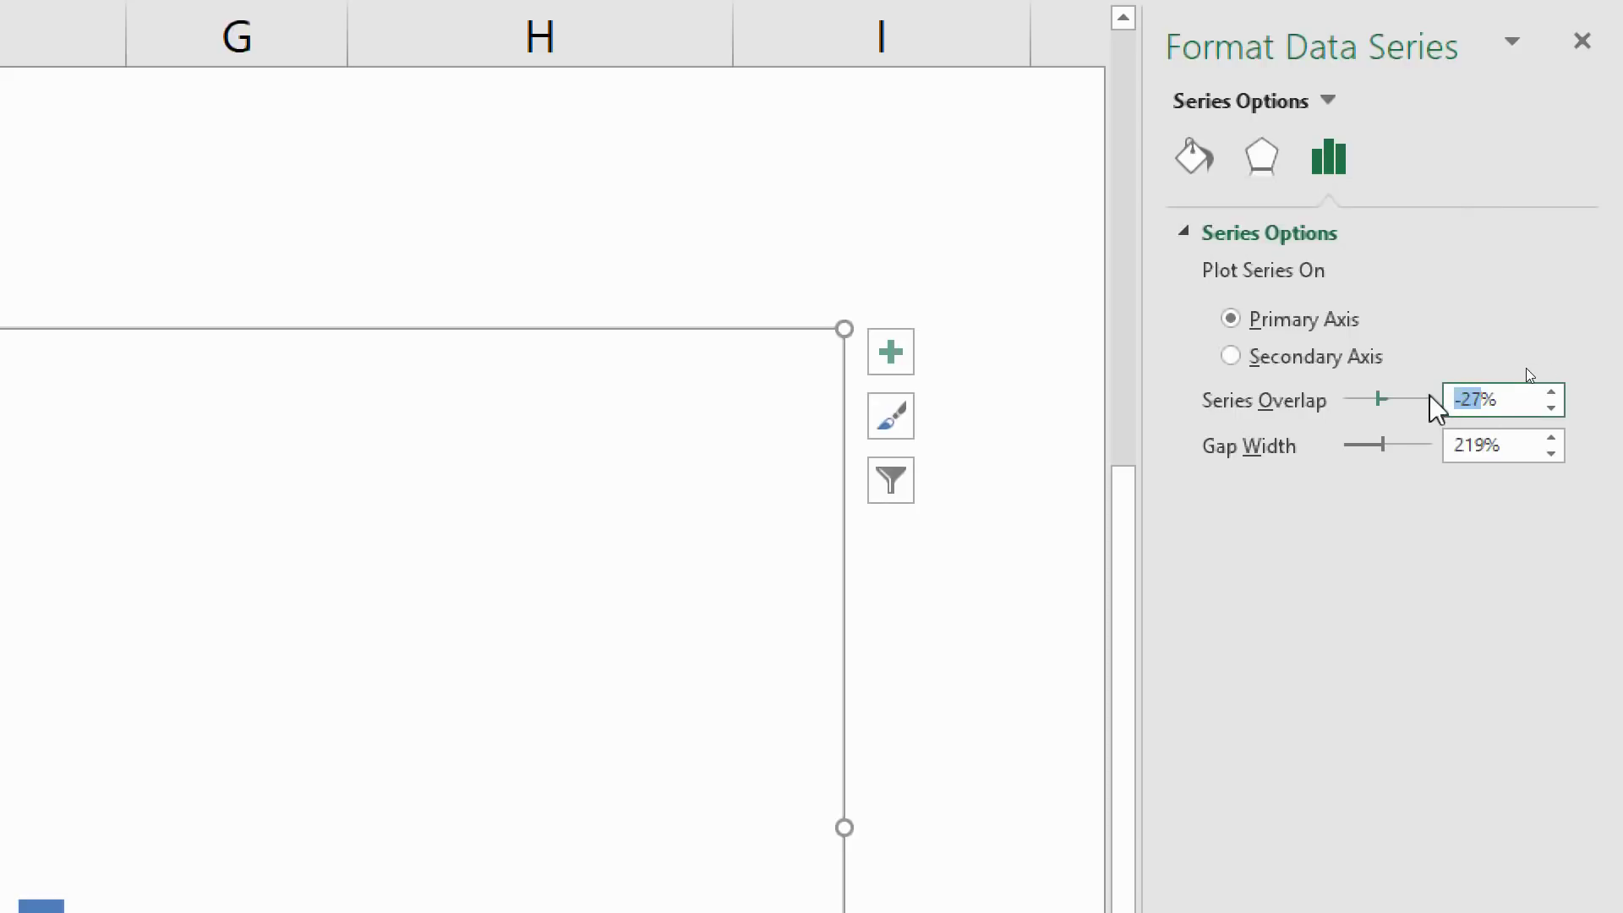
text(100)
- Apply the 100% overlap and give the Selected Value series a solid green fill
key(Return)
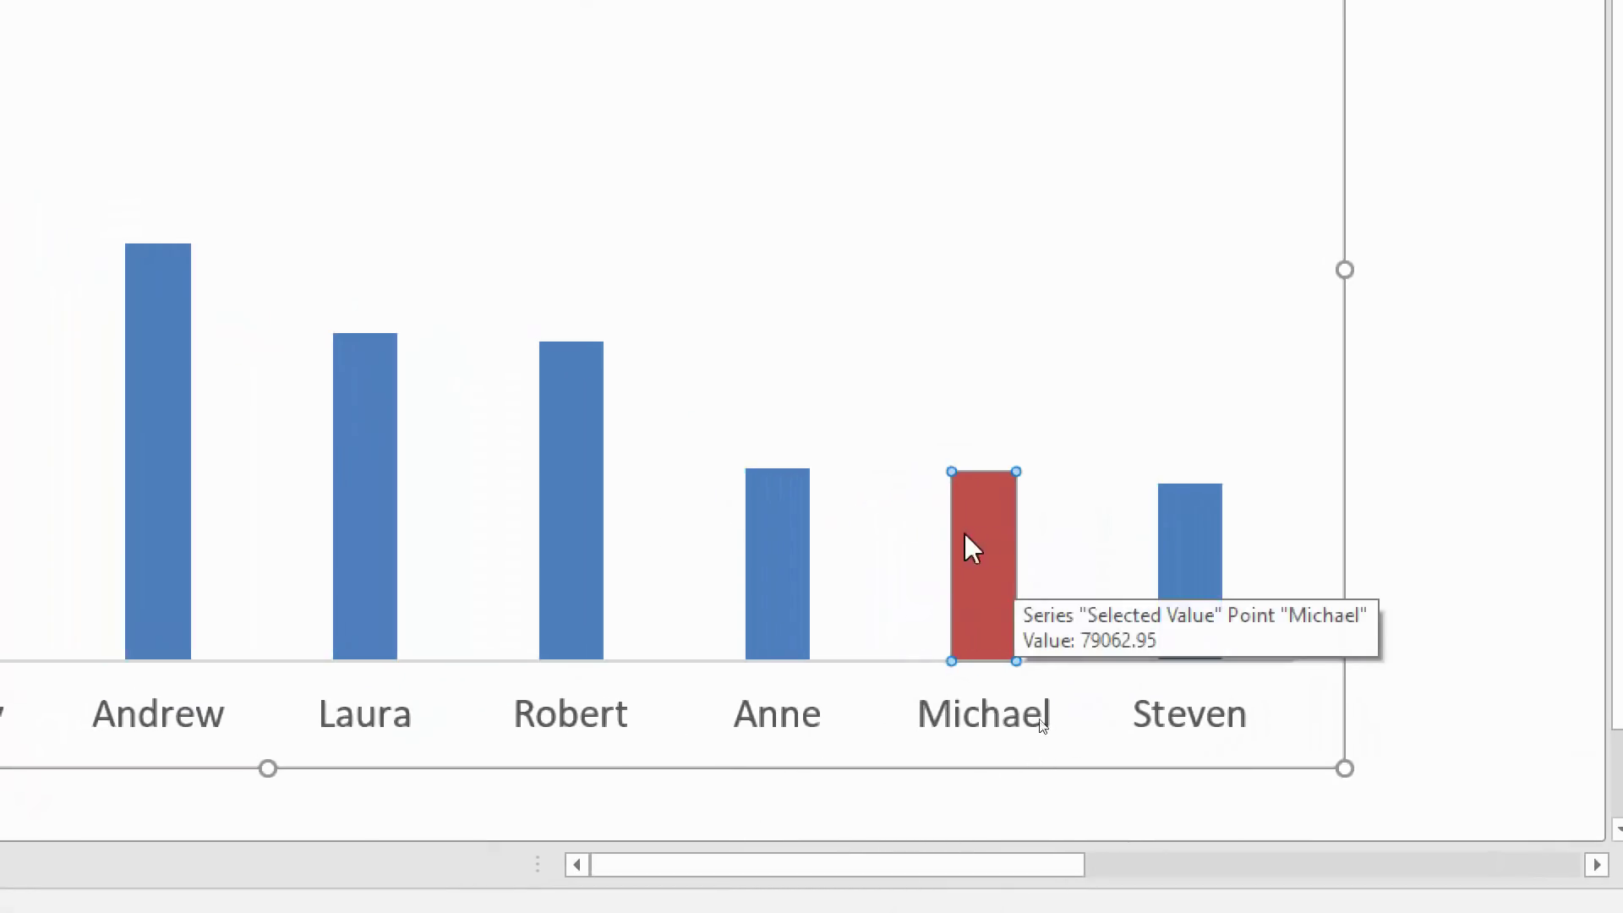
mouse_move(1014, 609)
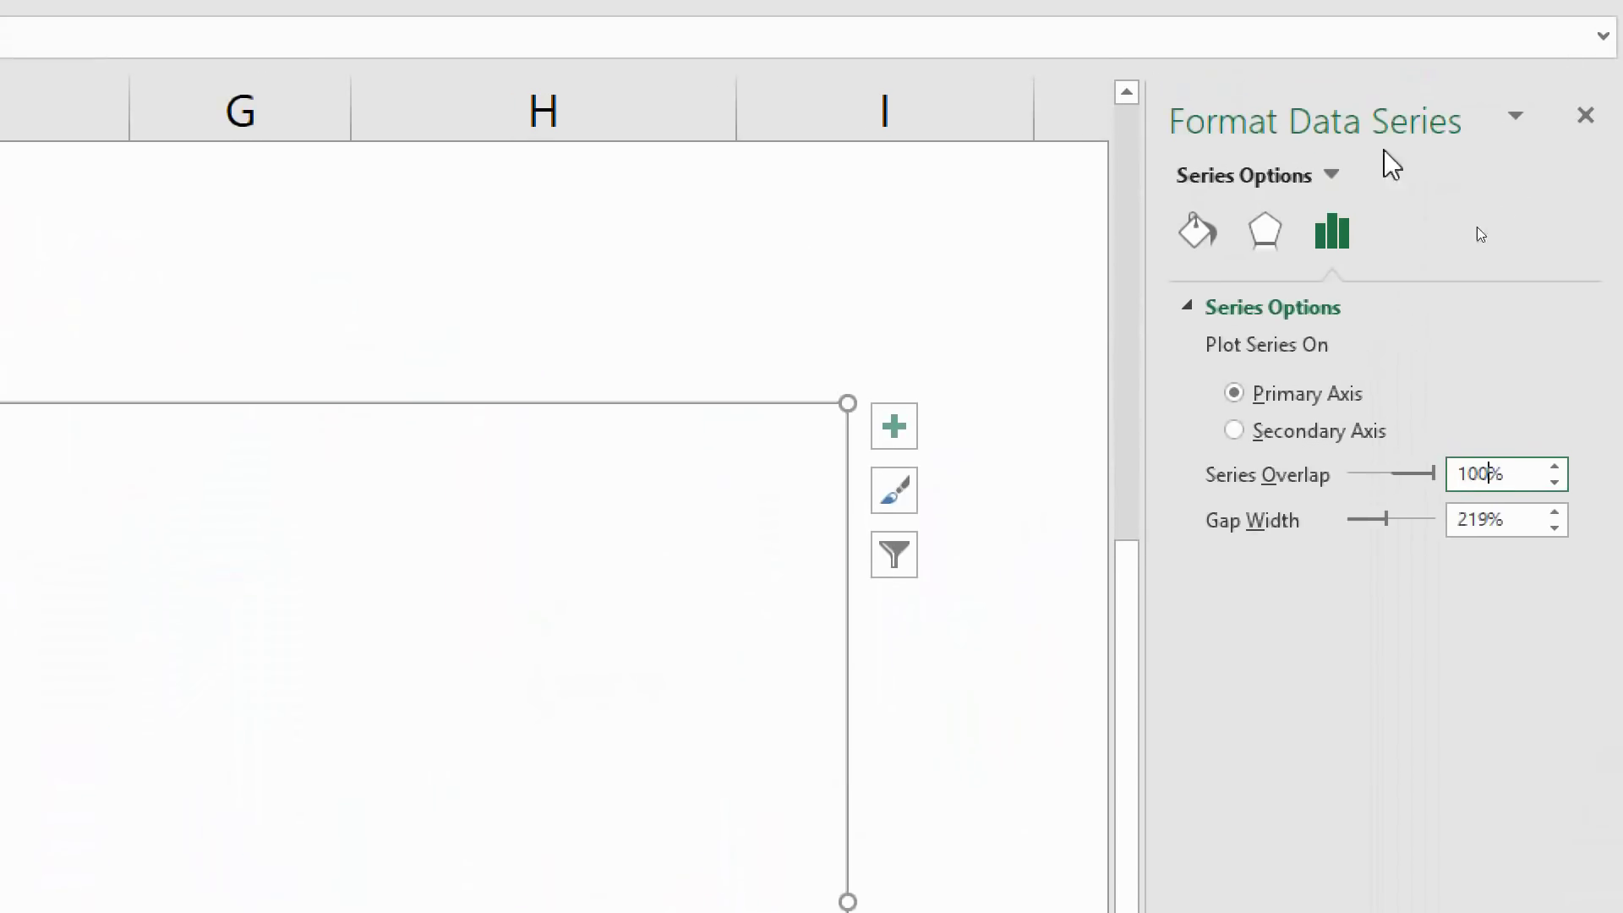
click(1209, 237)
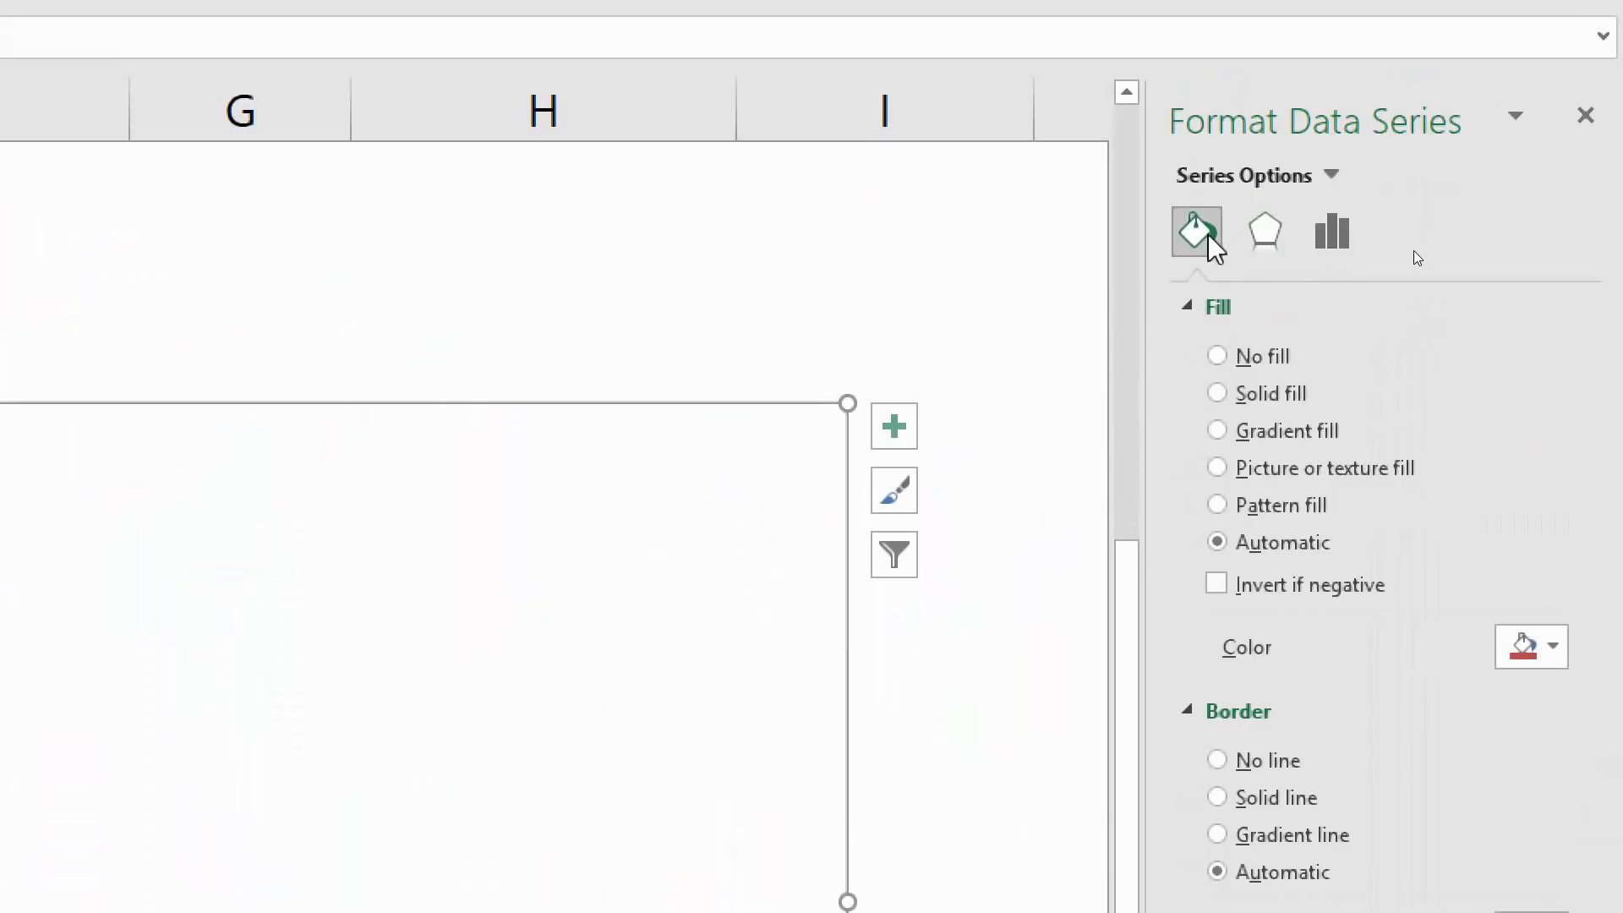
click(1235, 396)
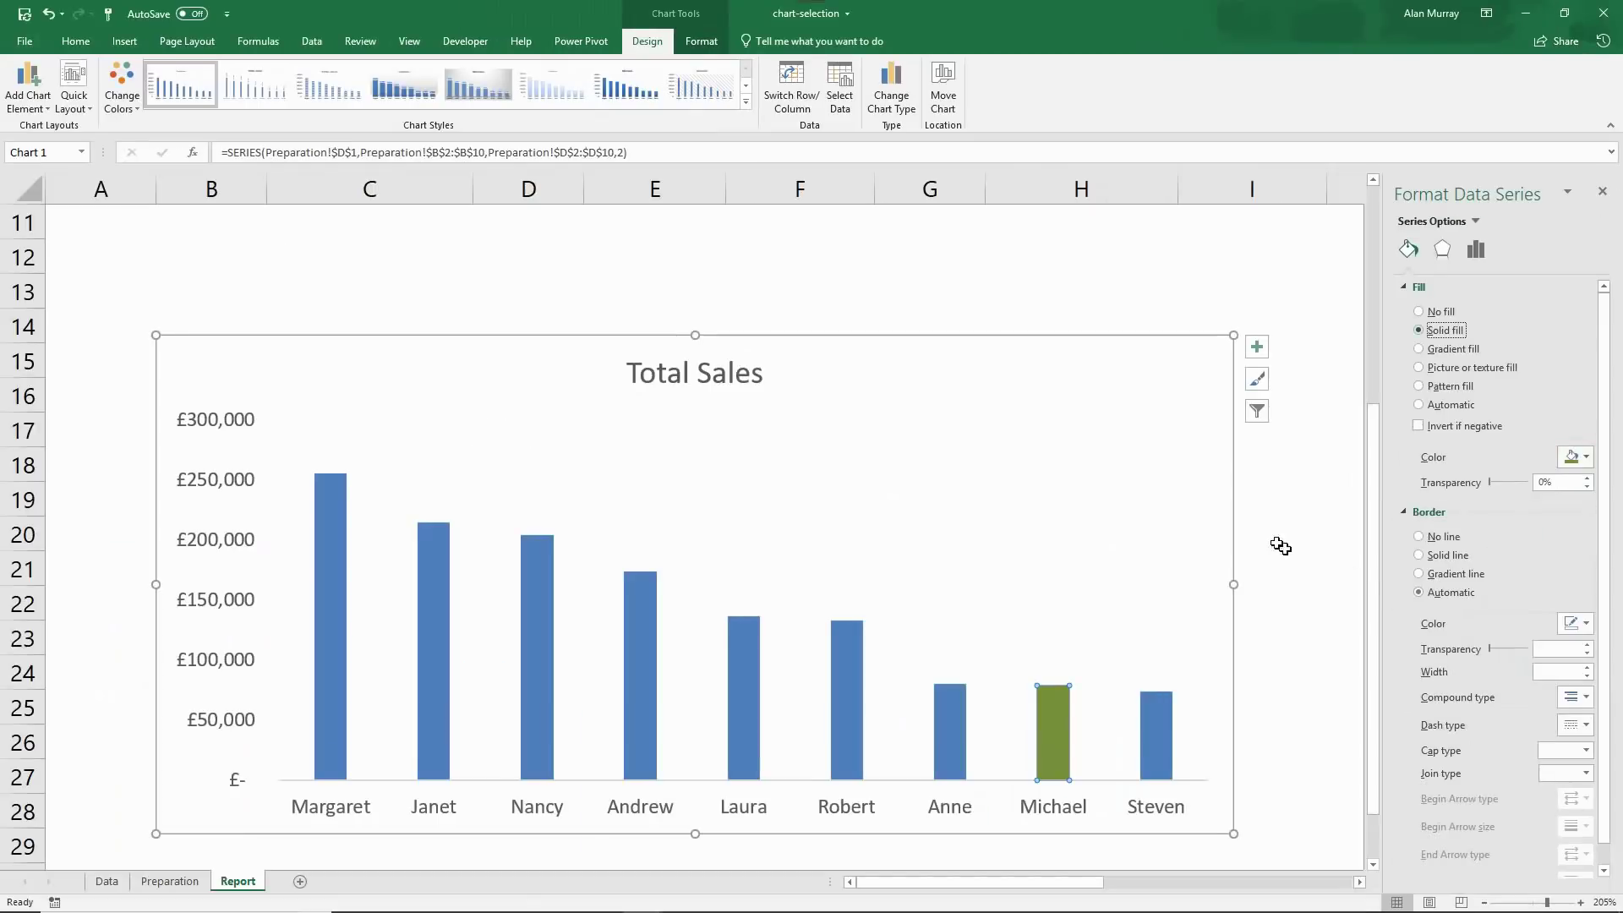
- Select Nancy Davolio in C3 to see the green bar move to her
click(1209, 431)
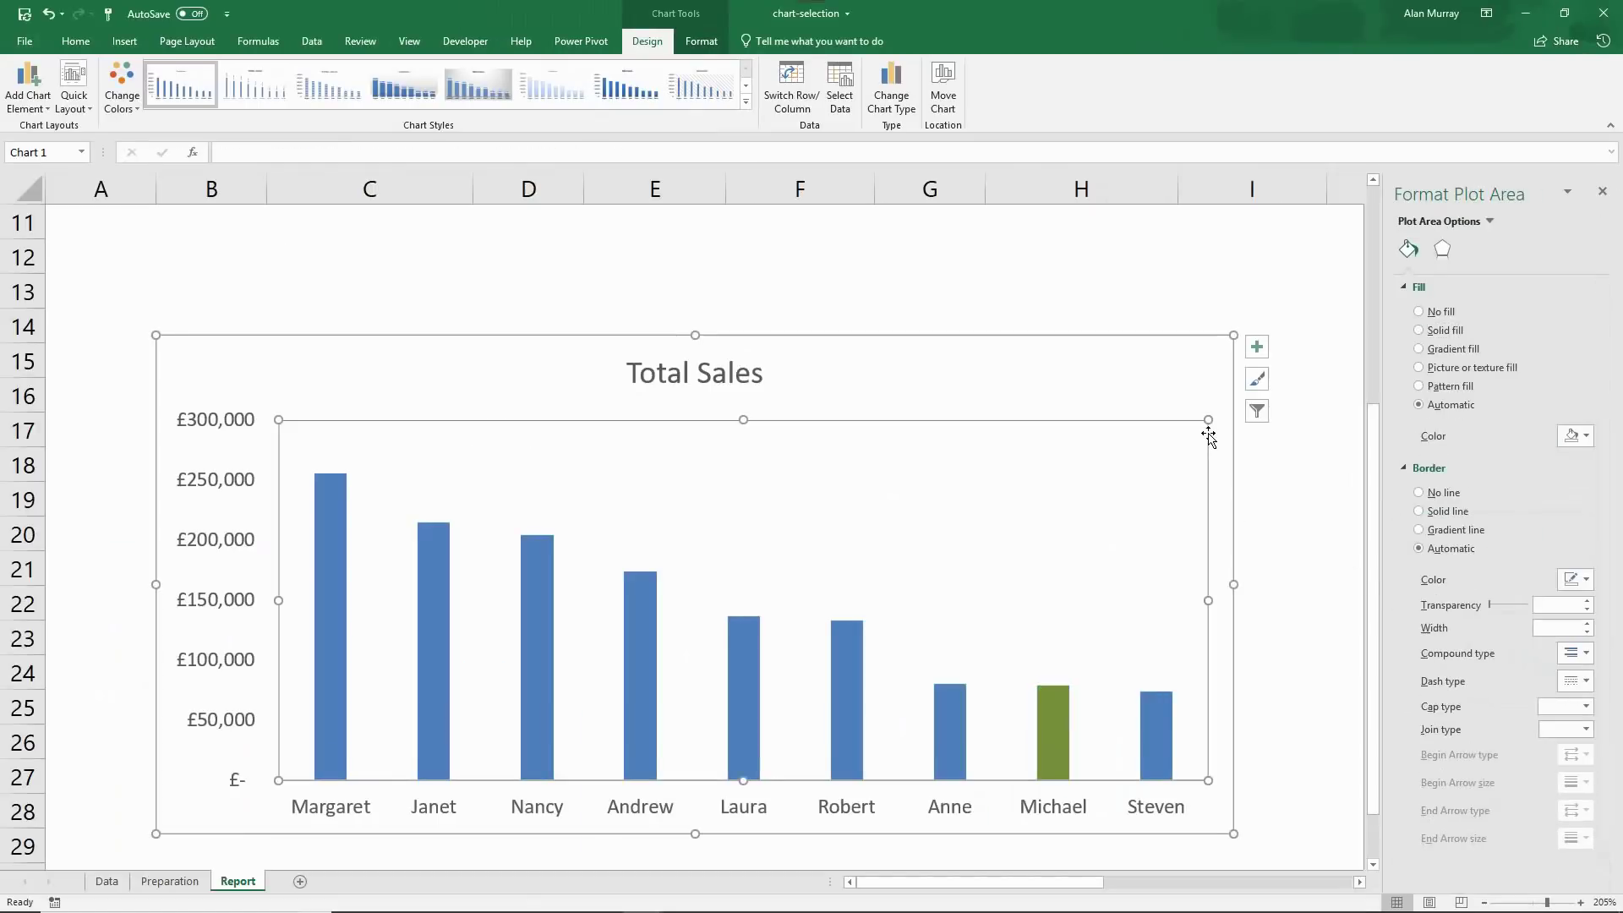
ctrl+scroll(914, 505, down, 4)
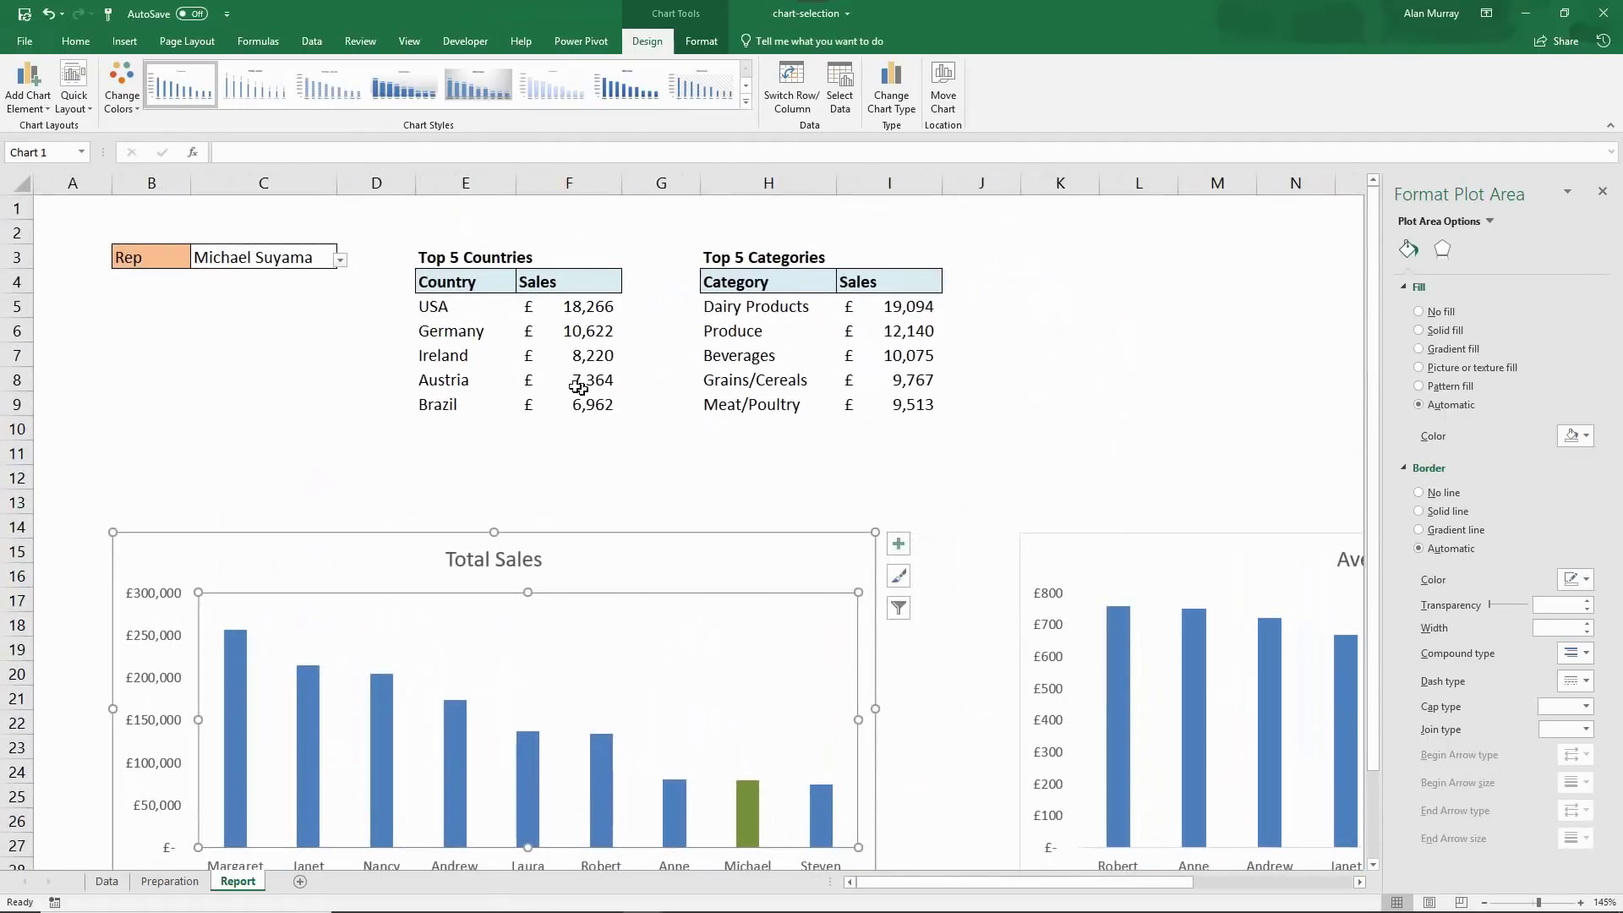
click(369, 377)
click(311, 255)
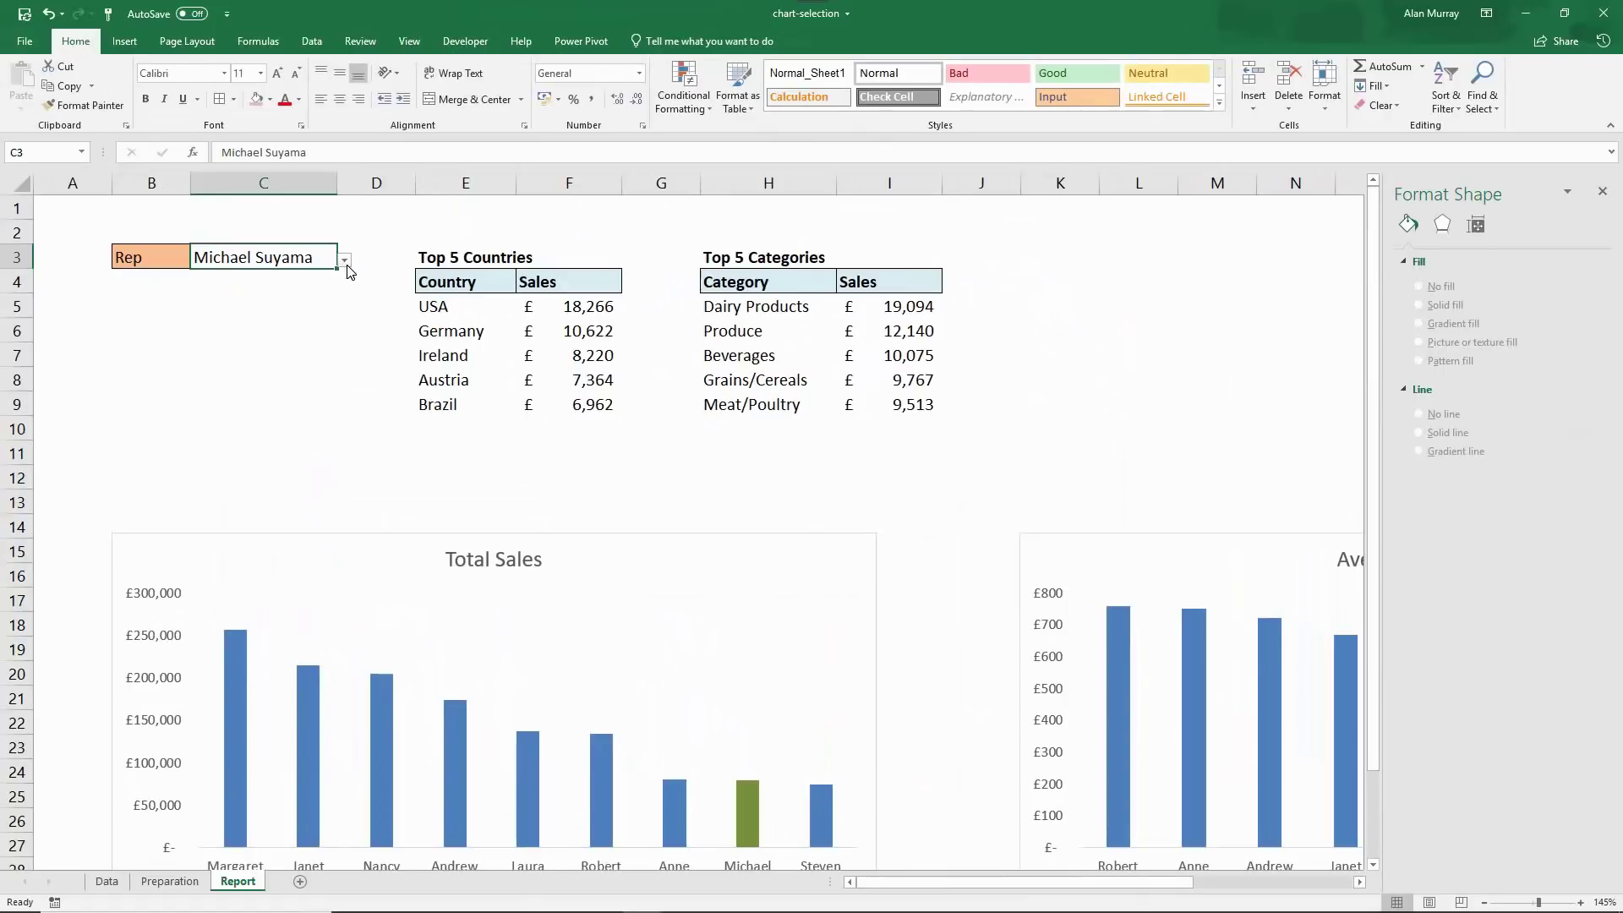
click(345, 259)
click(294, 295)
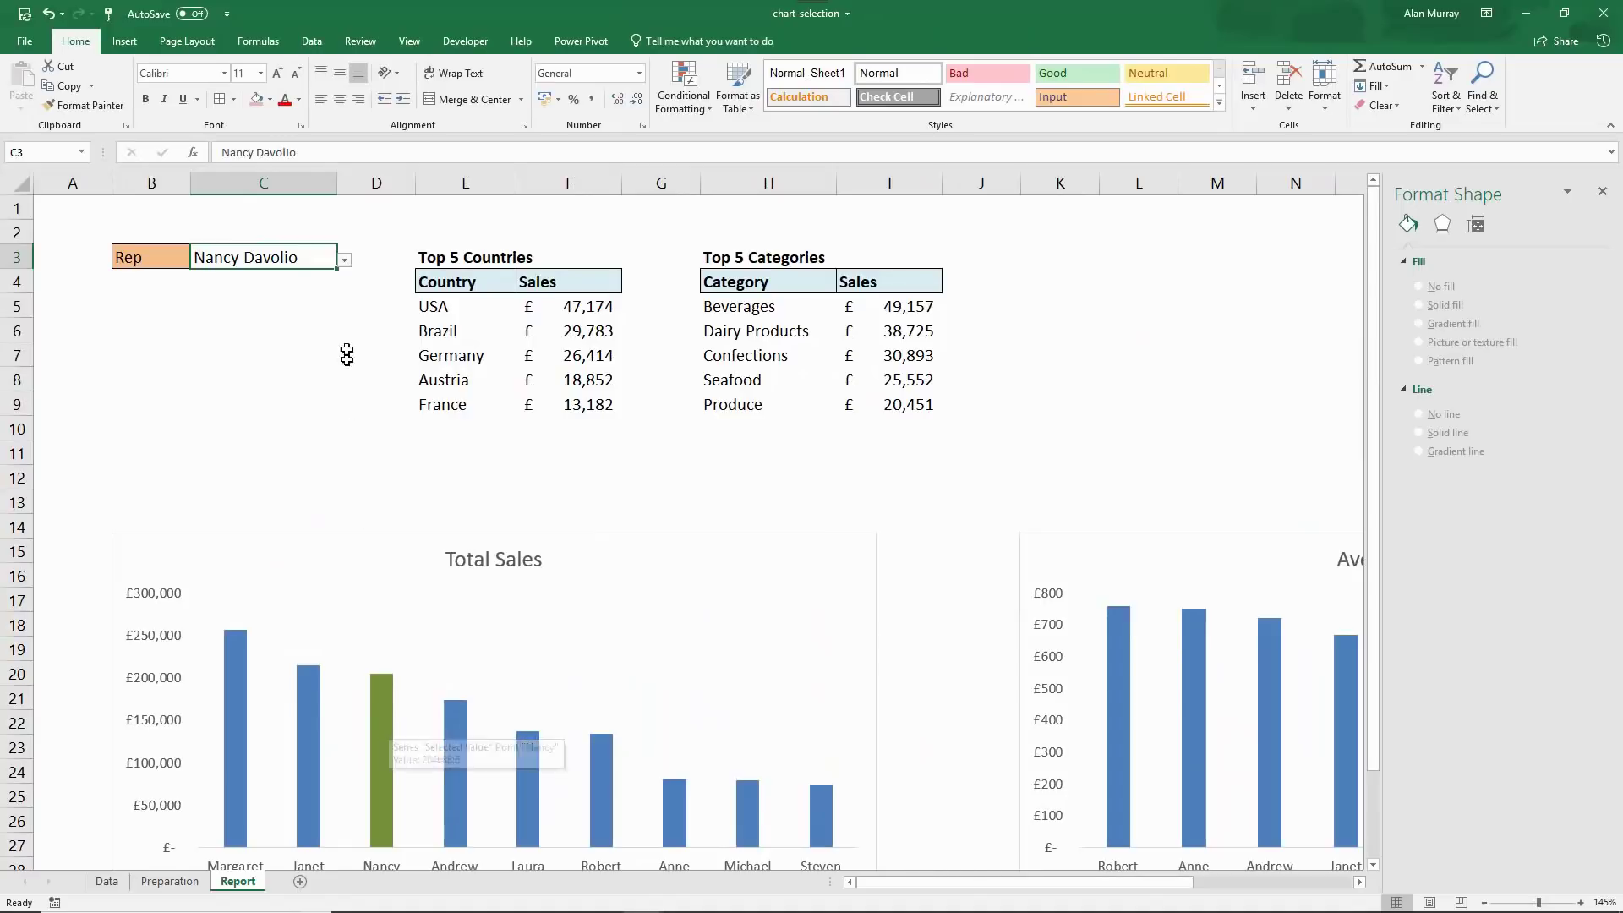
click(346, 261)
click(320, 258)
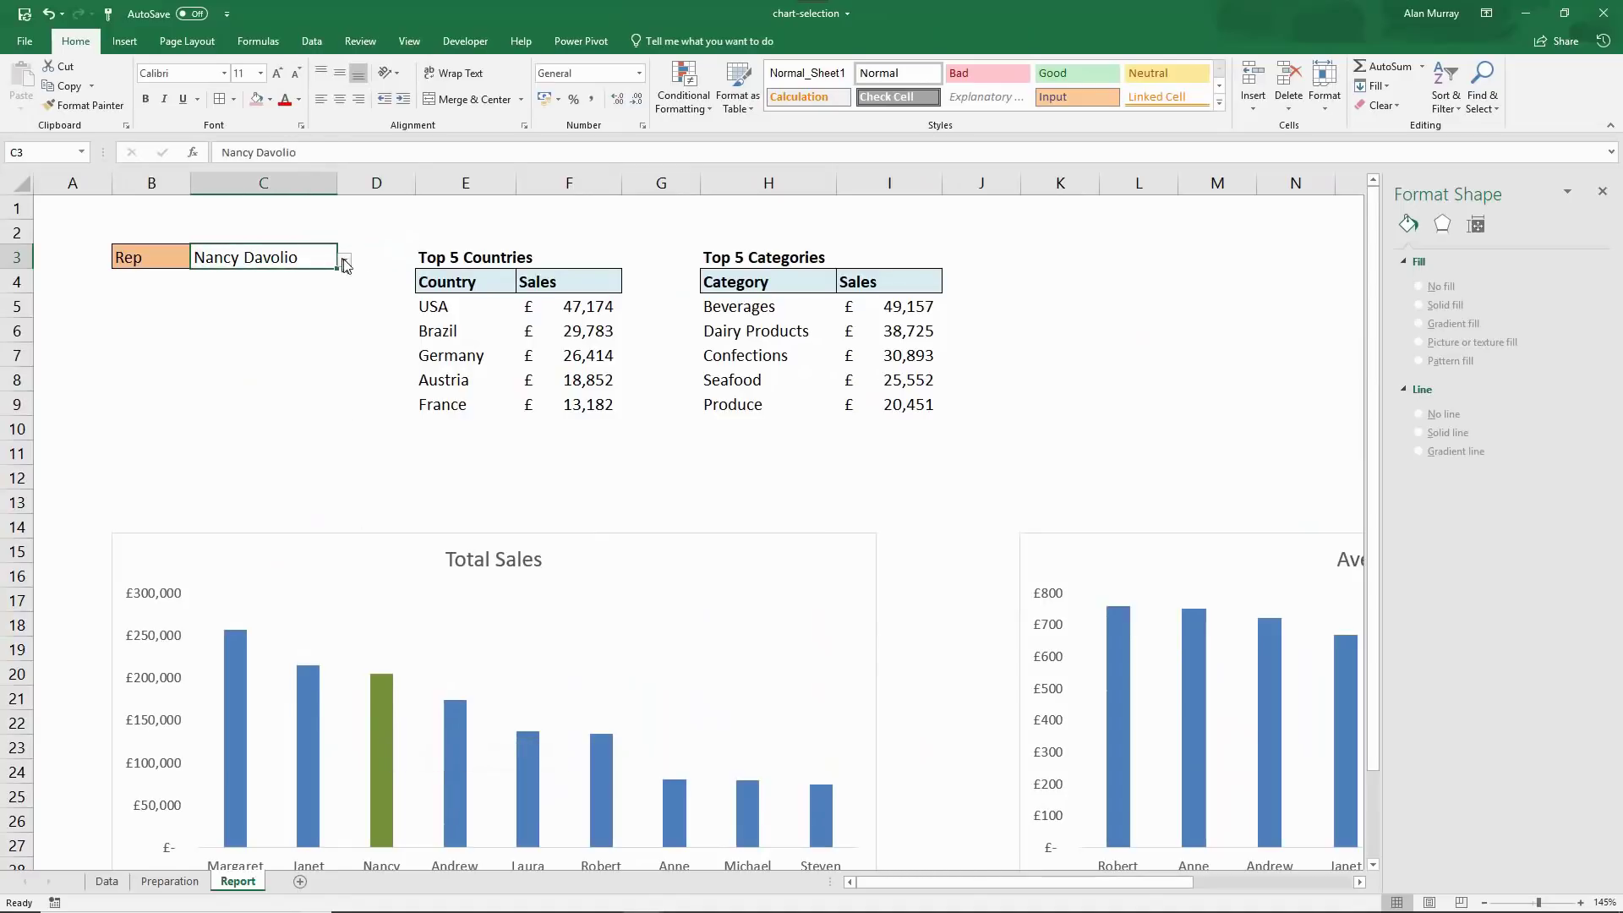
click(344, 259)
click(282, 343)
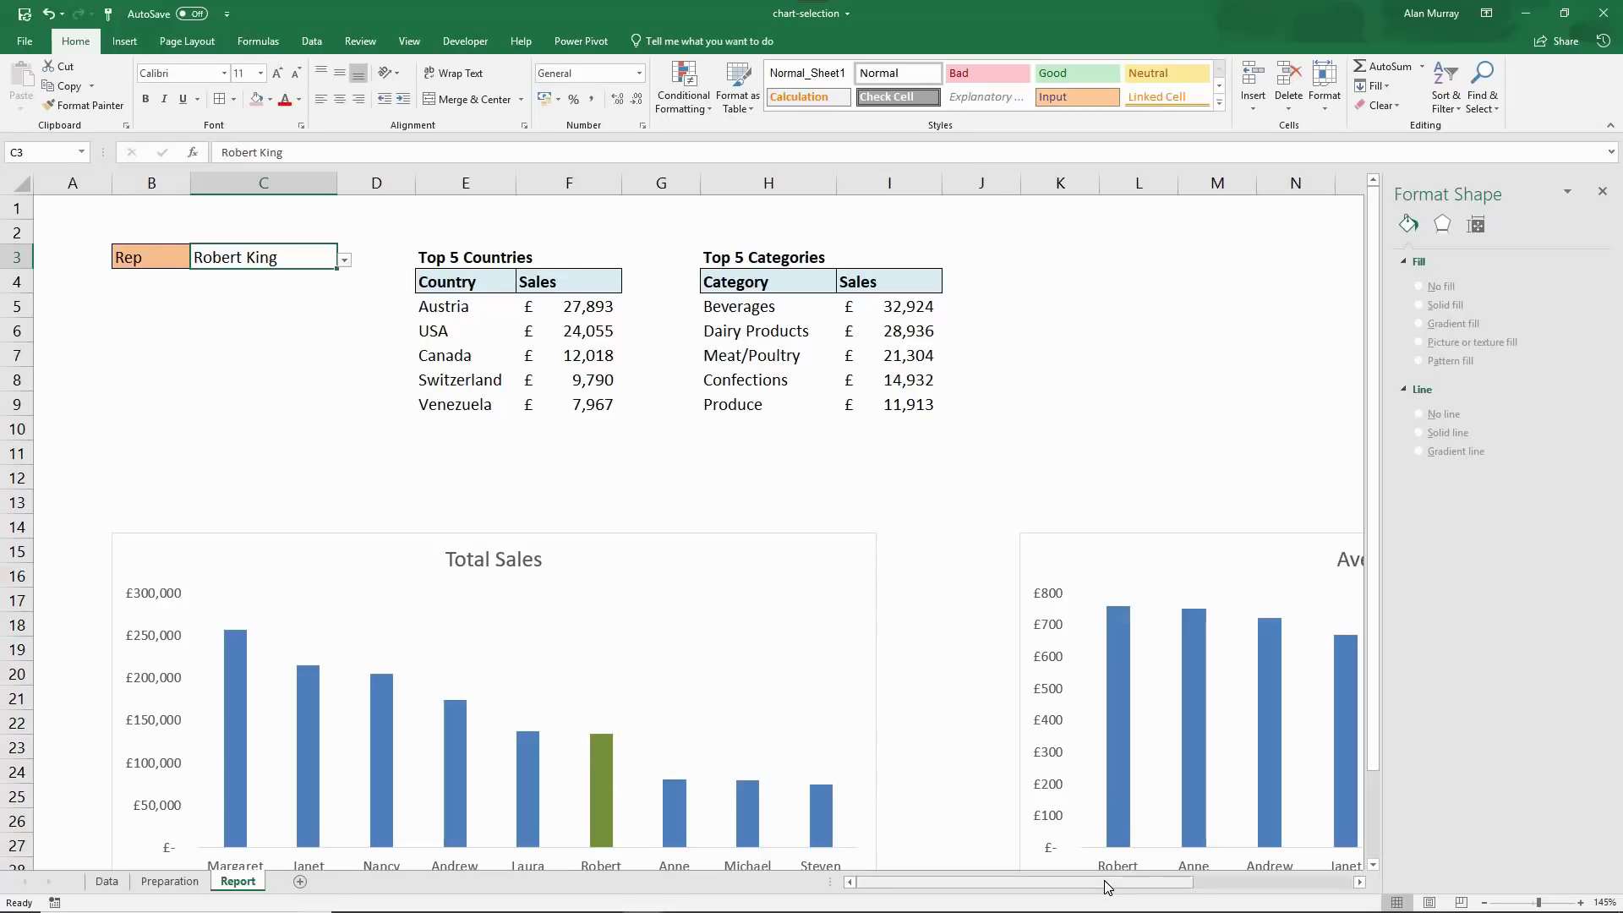
mouse_move(1104, 882)
mouse_down()
mouse_move(1234, 881)
mouse_move(1091, 887)
mouse_up()
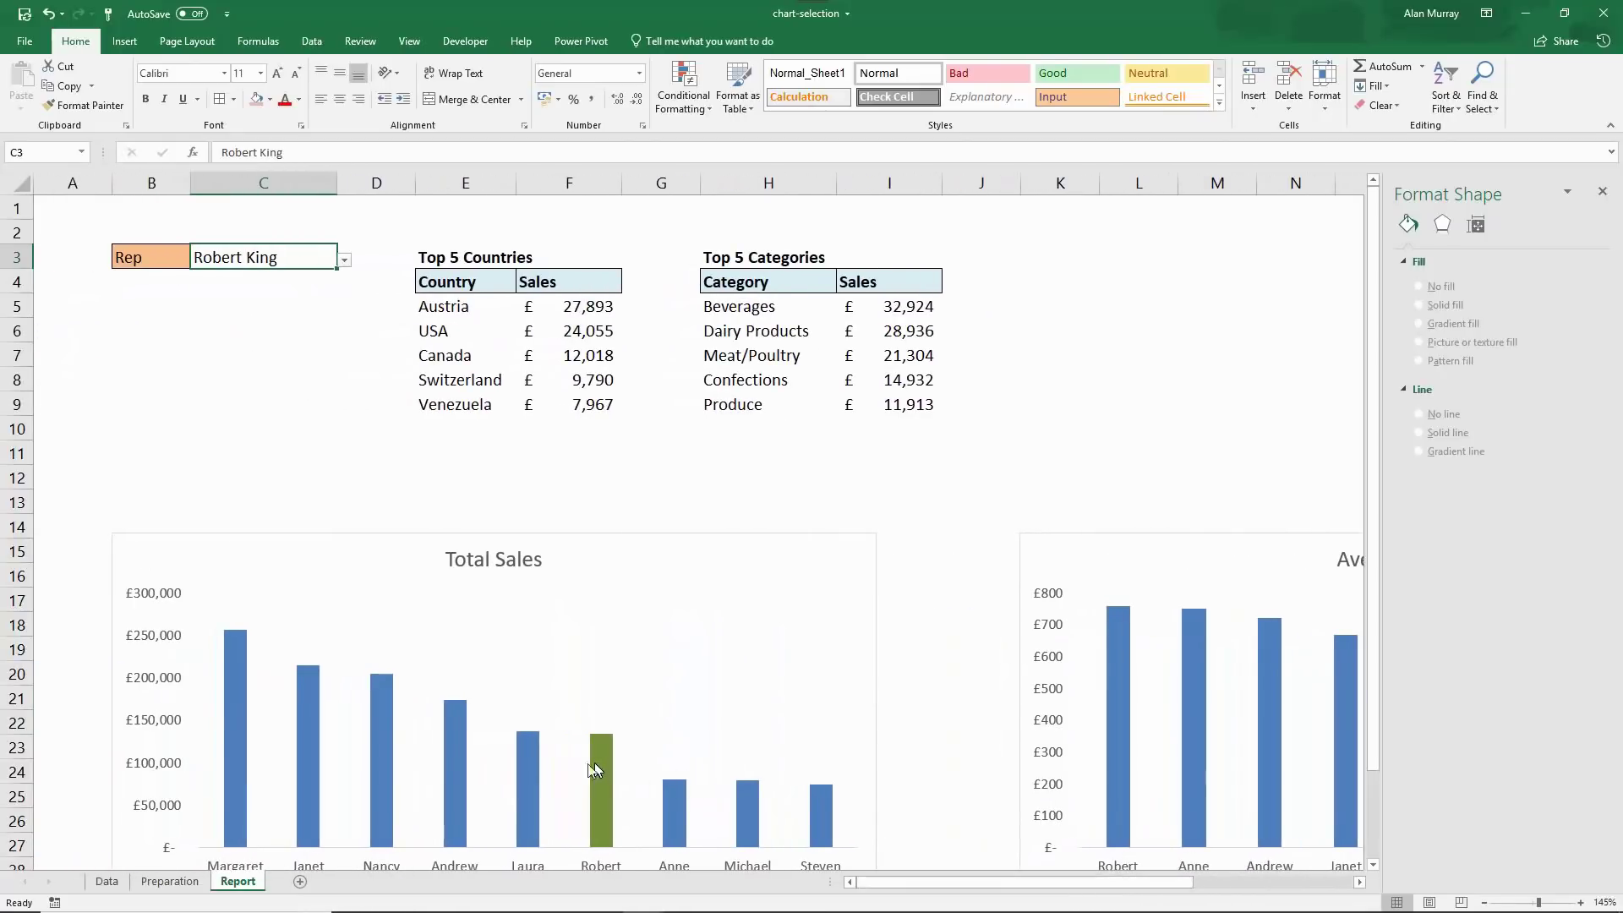
- On the Preparation sheet, type 'Selected Value' into J1 next to the average sales table
click(169, 881)
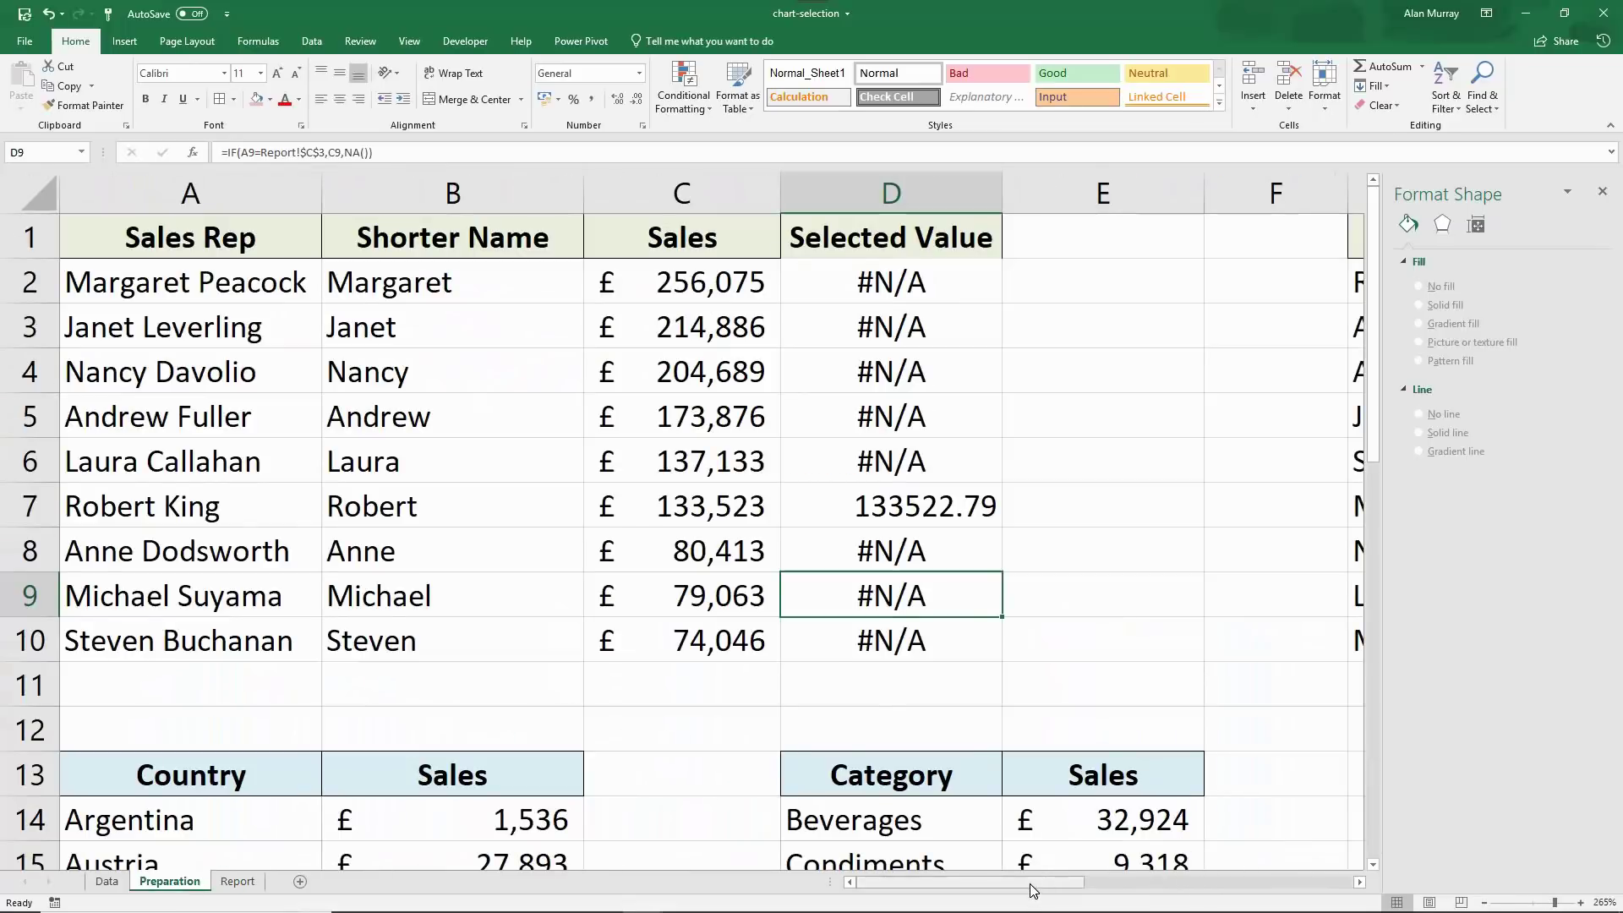
drag(1029, 884, 1234, 878)
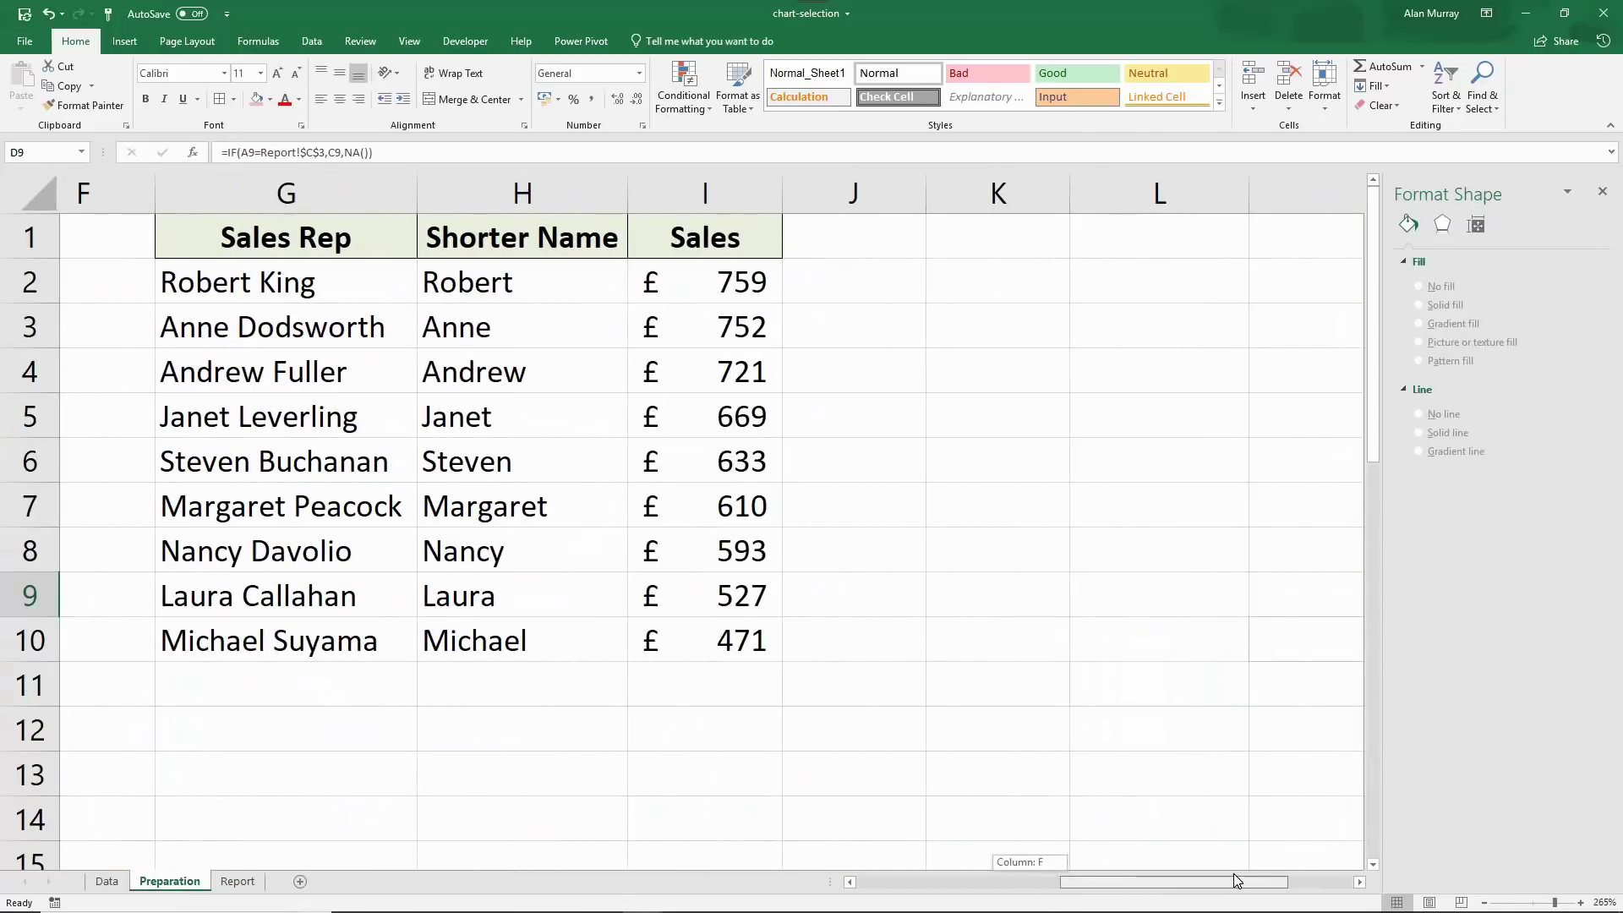
click(882, 239)
text(Selected)
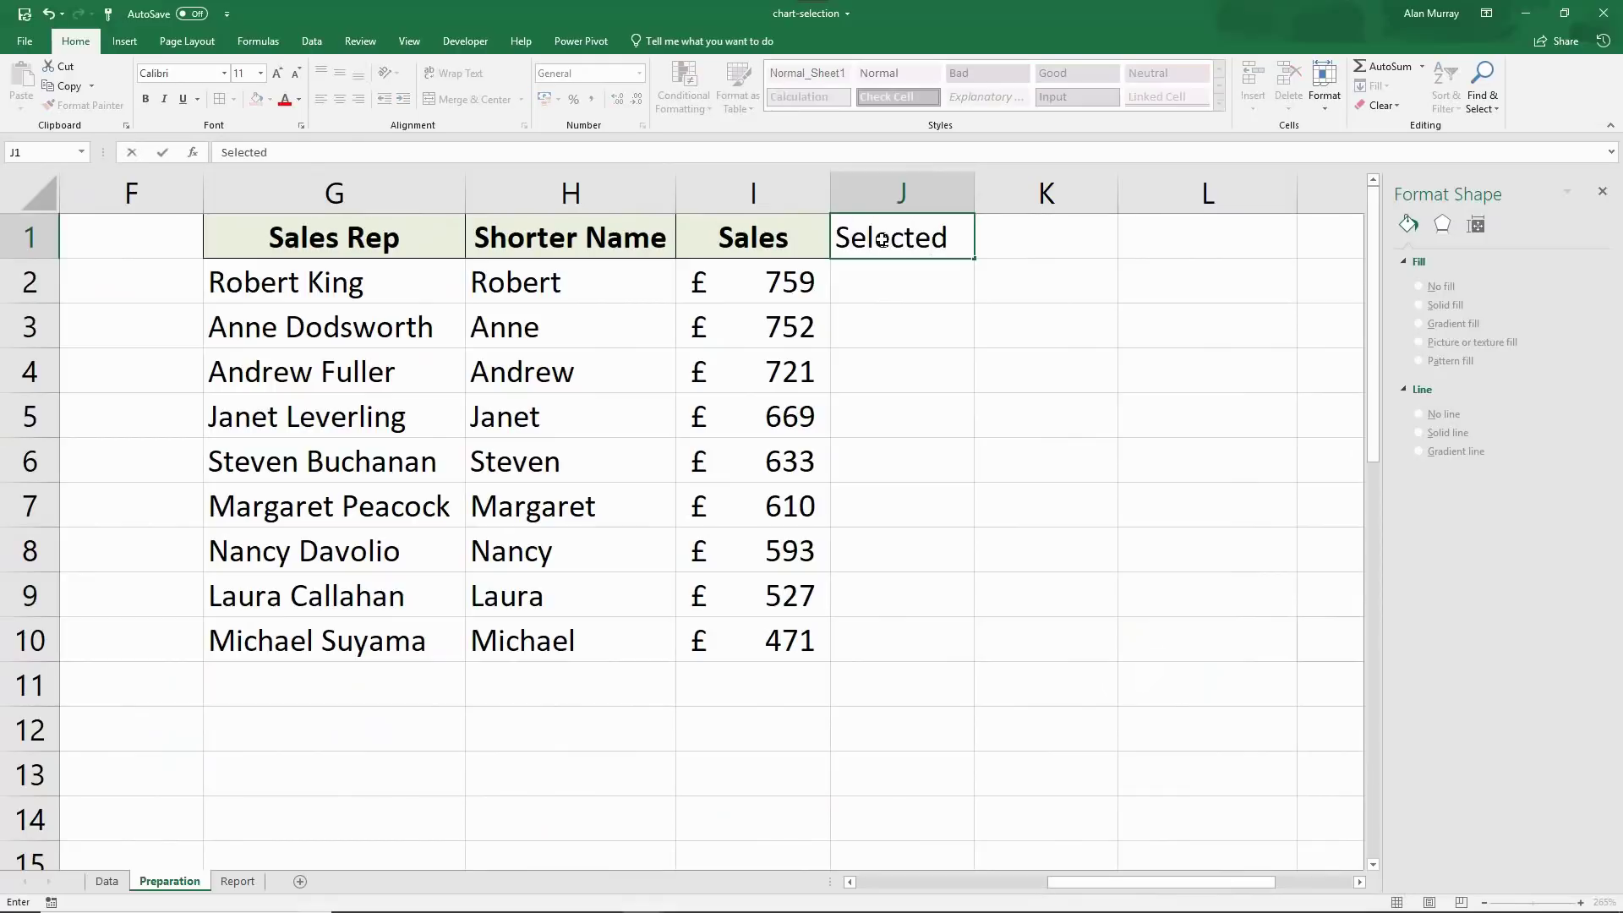
text( Value)
- Commit the Selected Value heading, widen column J, and begin J2's test G2=Report!$C$3
key(Return)
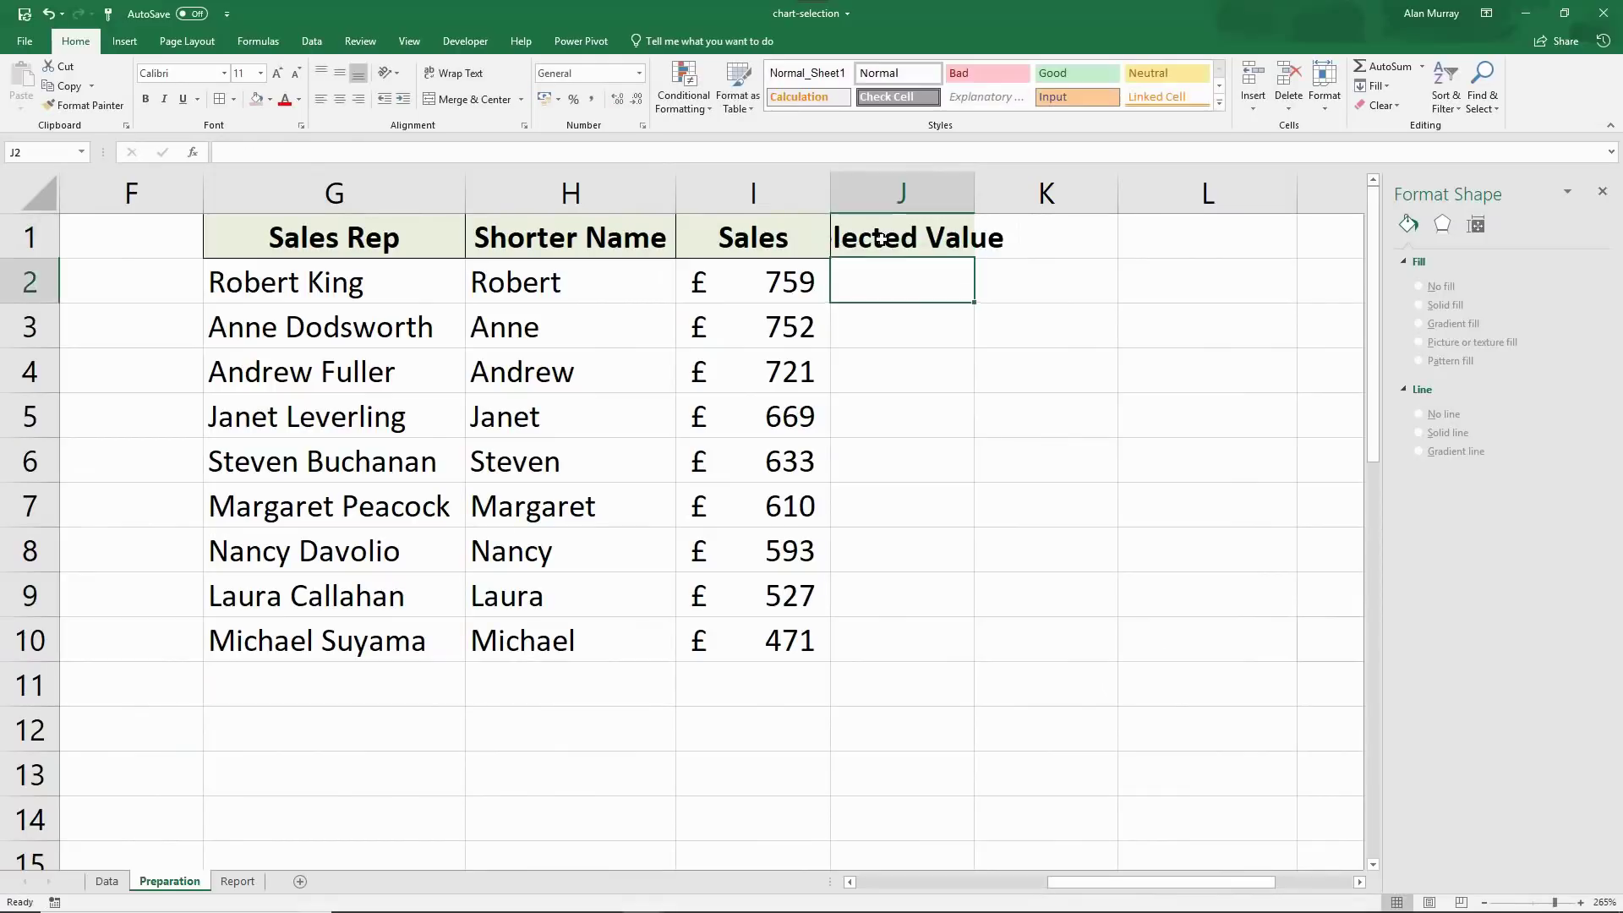
double_click(974, 187)
text(=if()
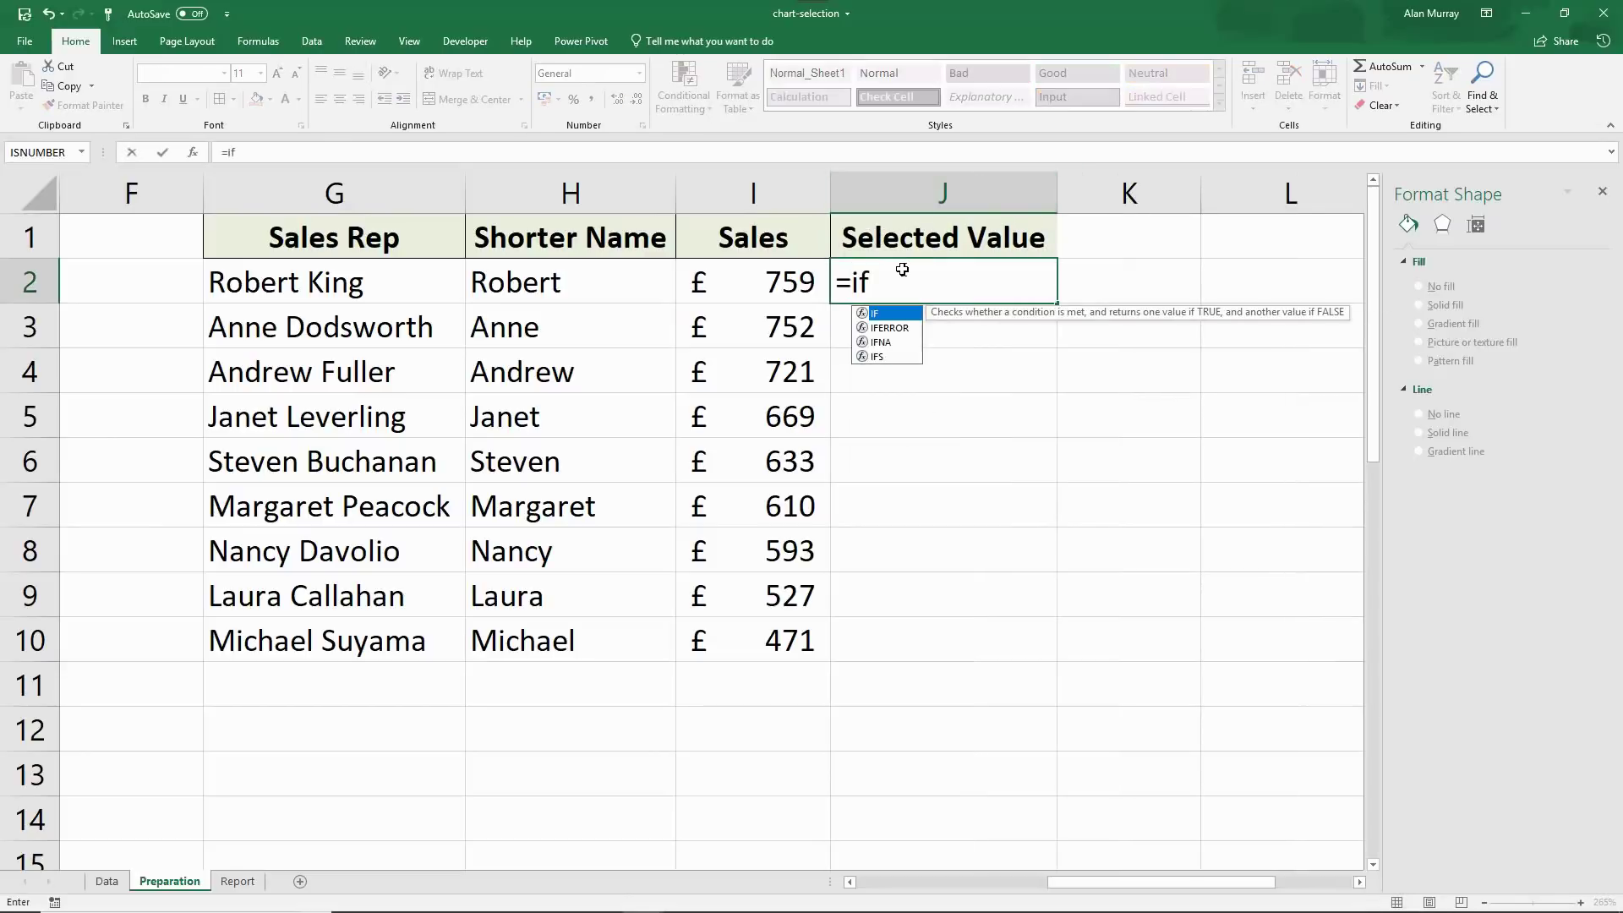
click(381, 279)
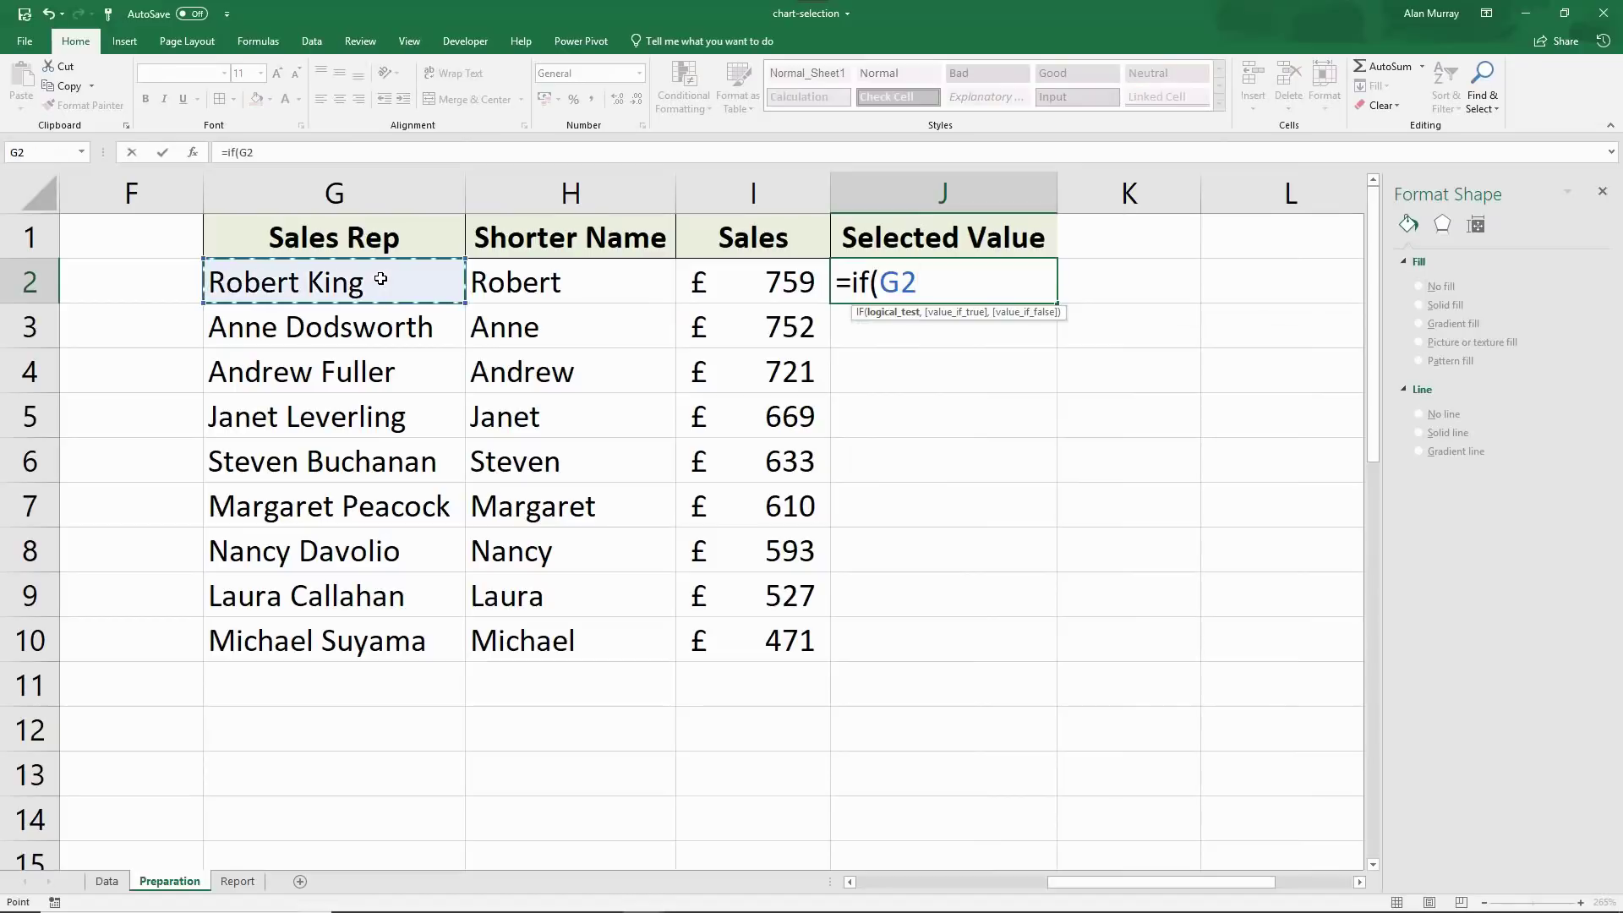
text(=)
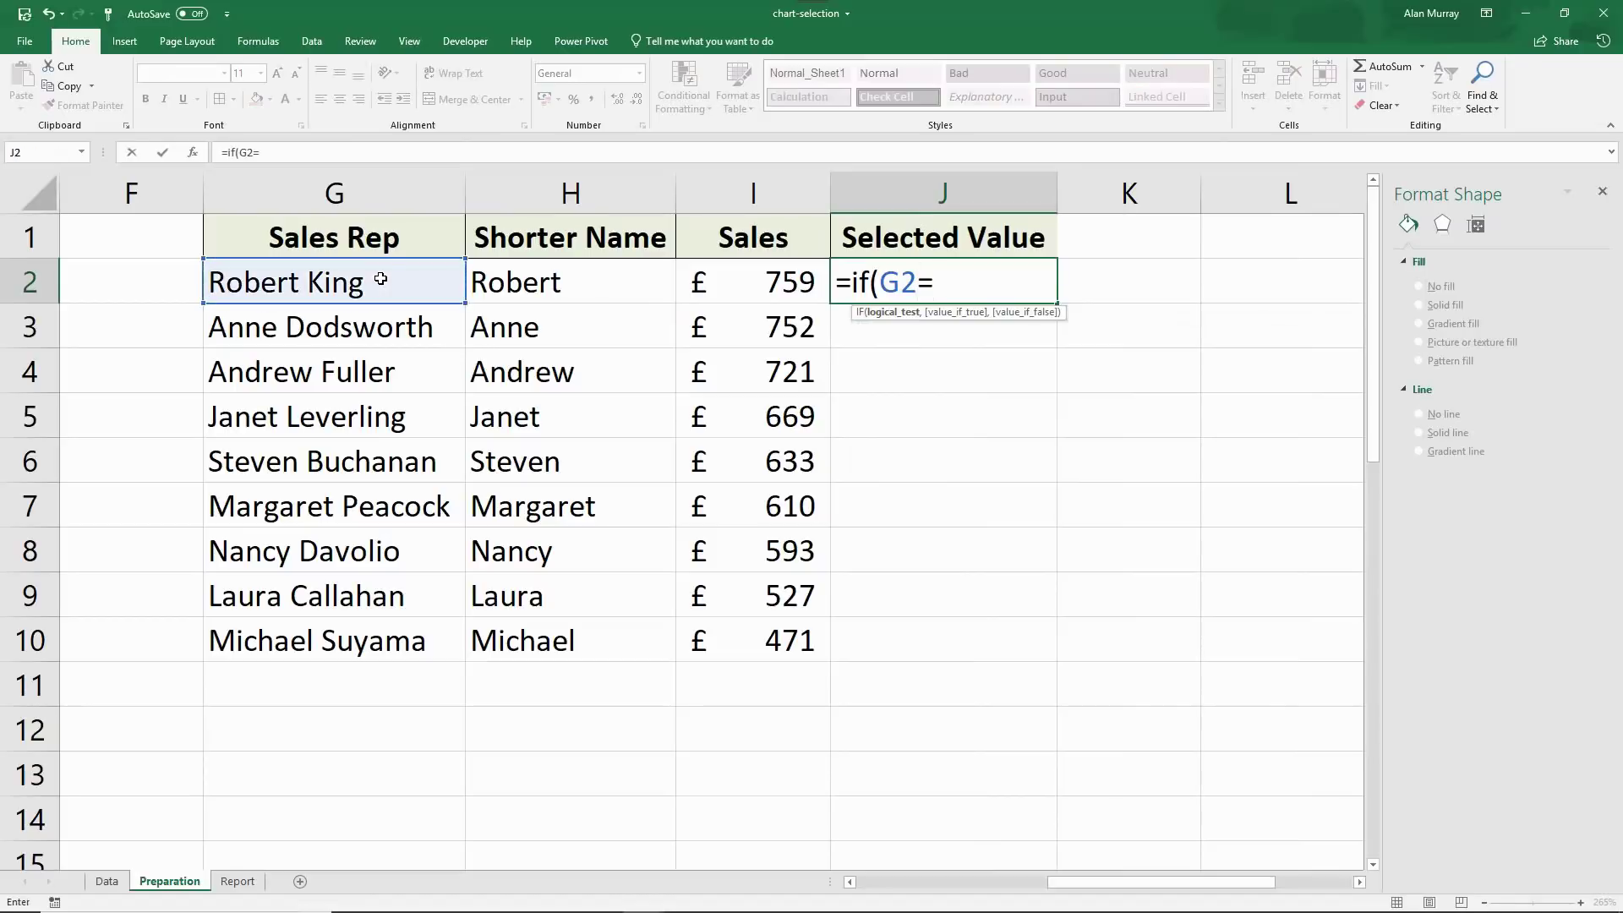
click(238, 882)
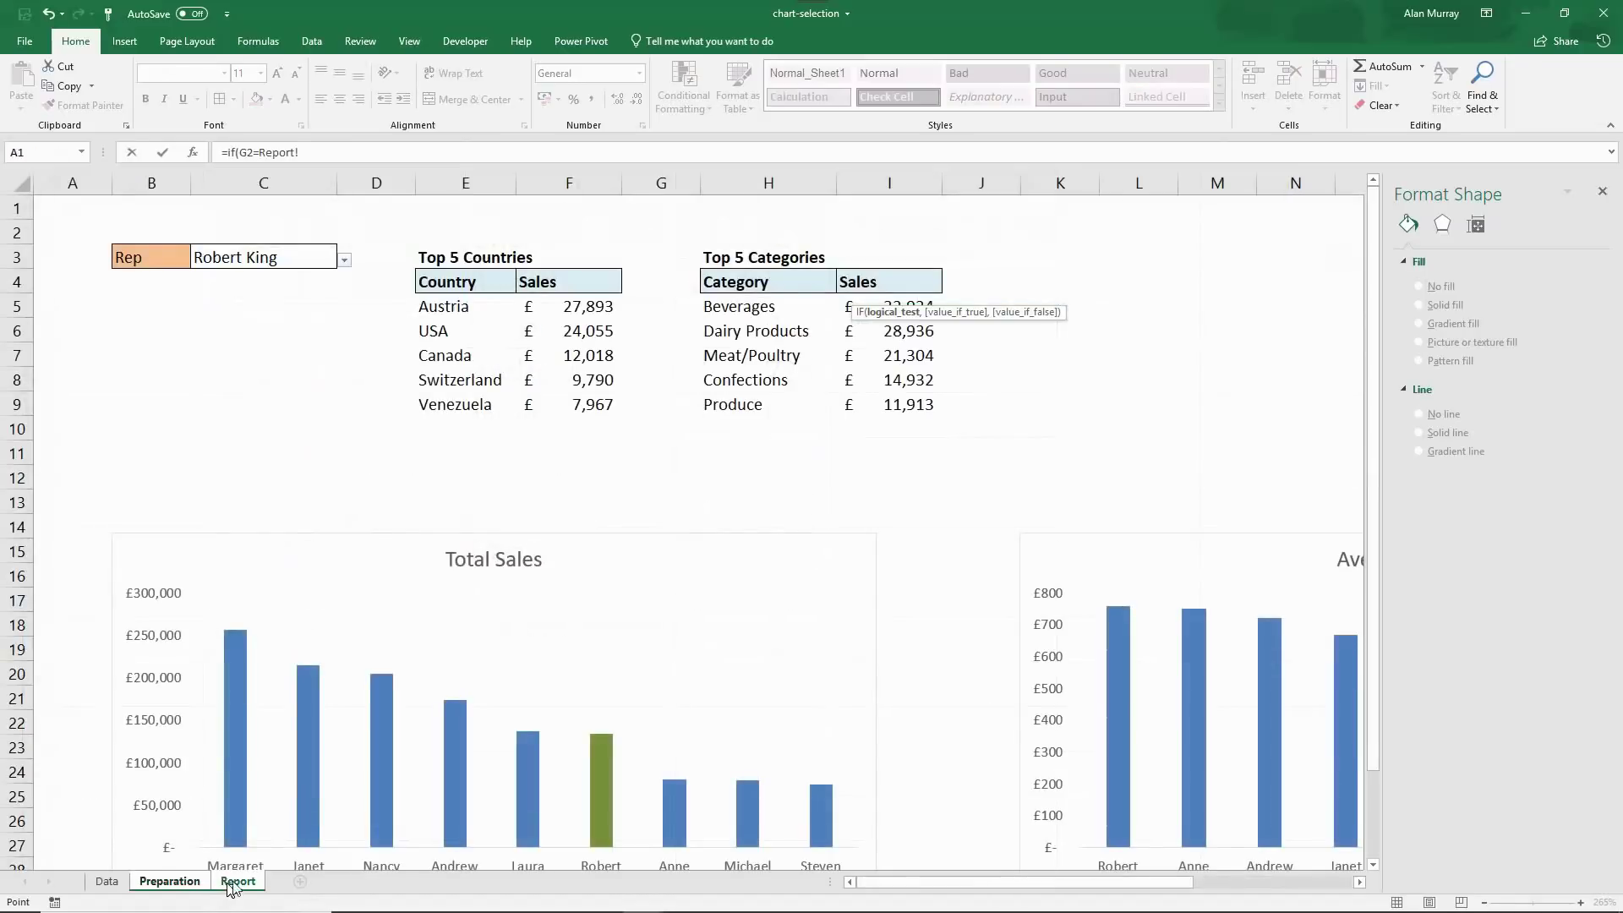
click(287, 275)
key(Up)
key(F4)
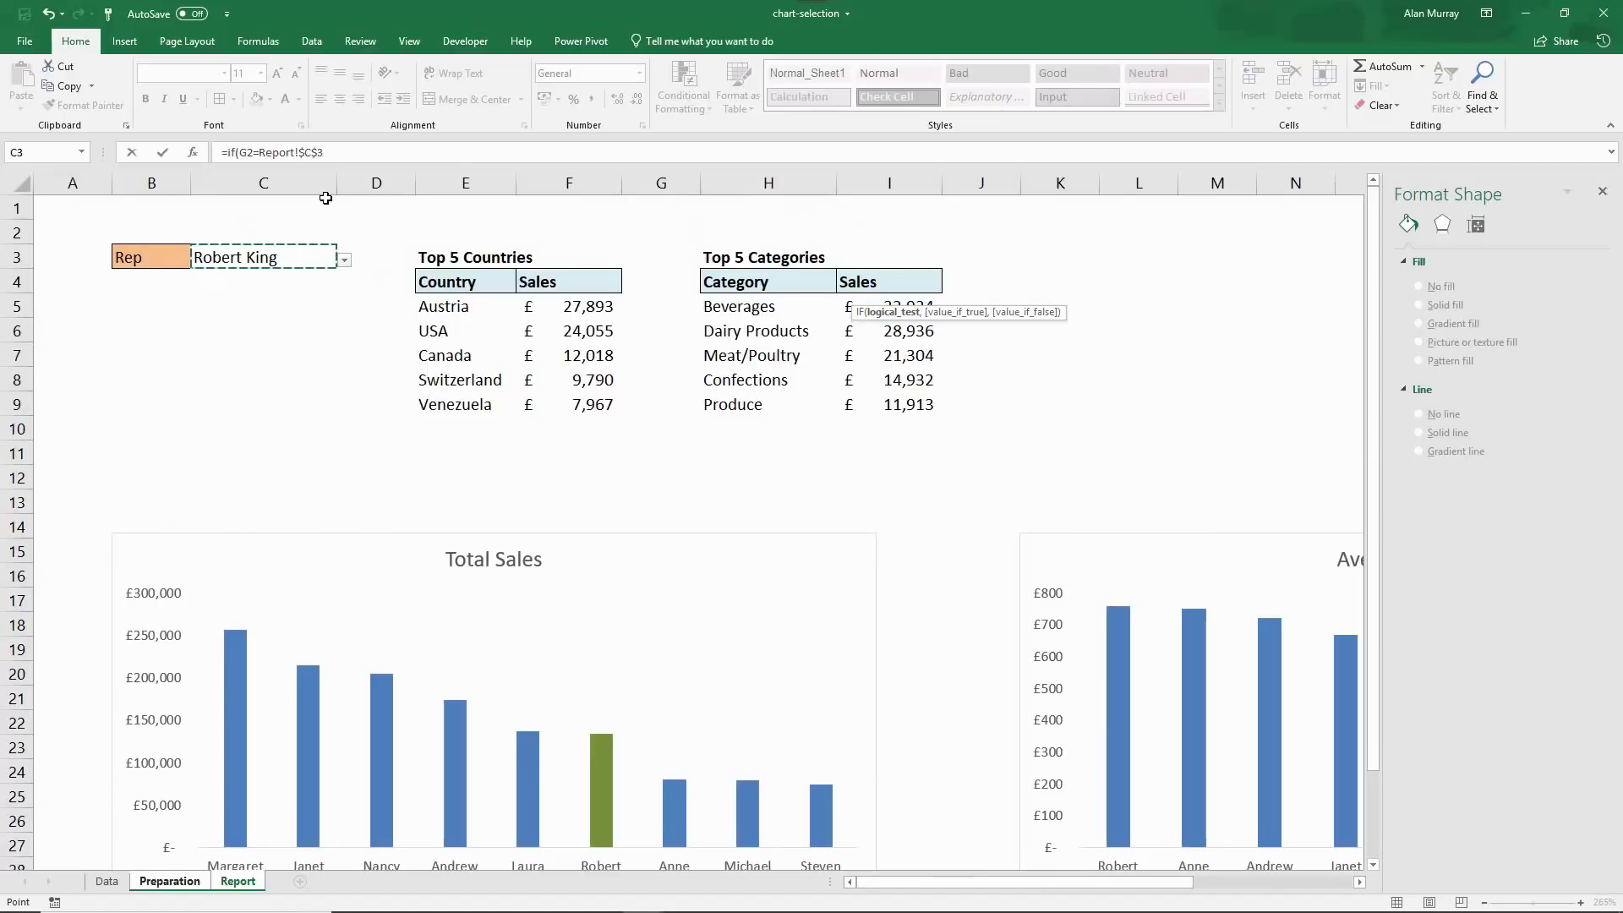
- Complete J2 as =IF(G2=Report!$C$3,I2,NA()), removing the redundant sheet prefix
text(,)
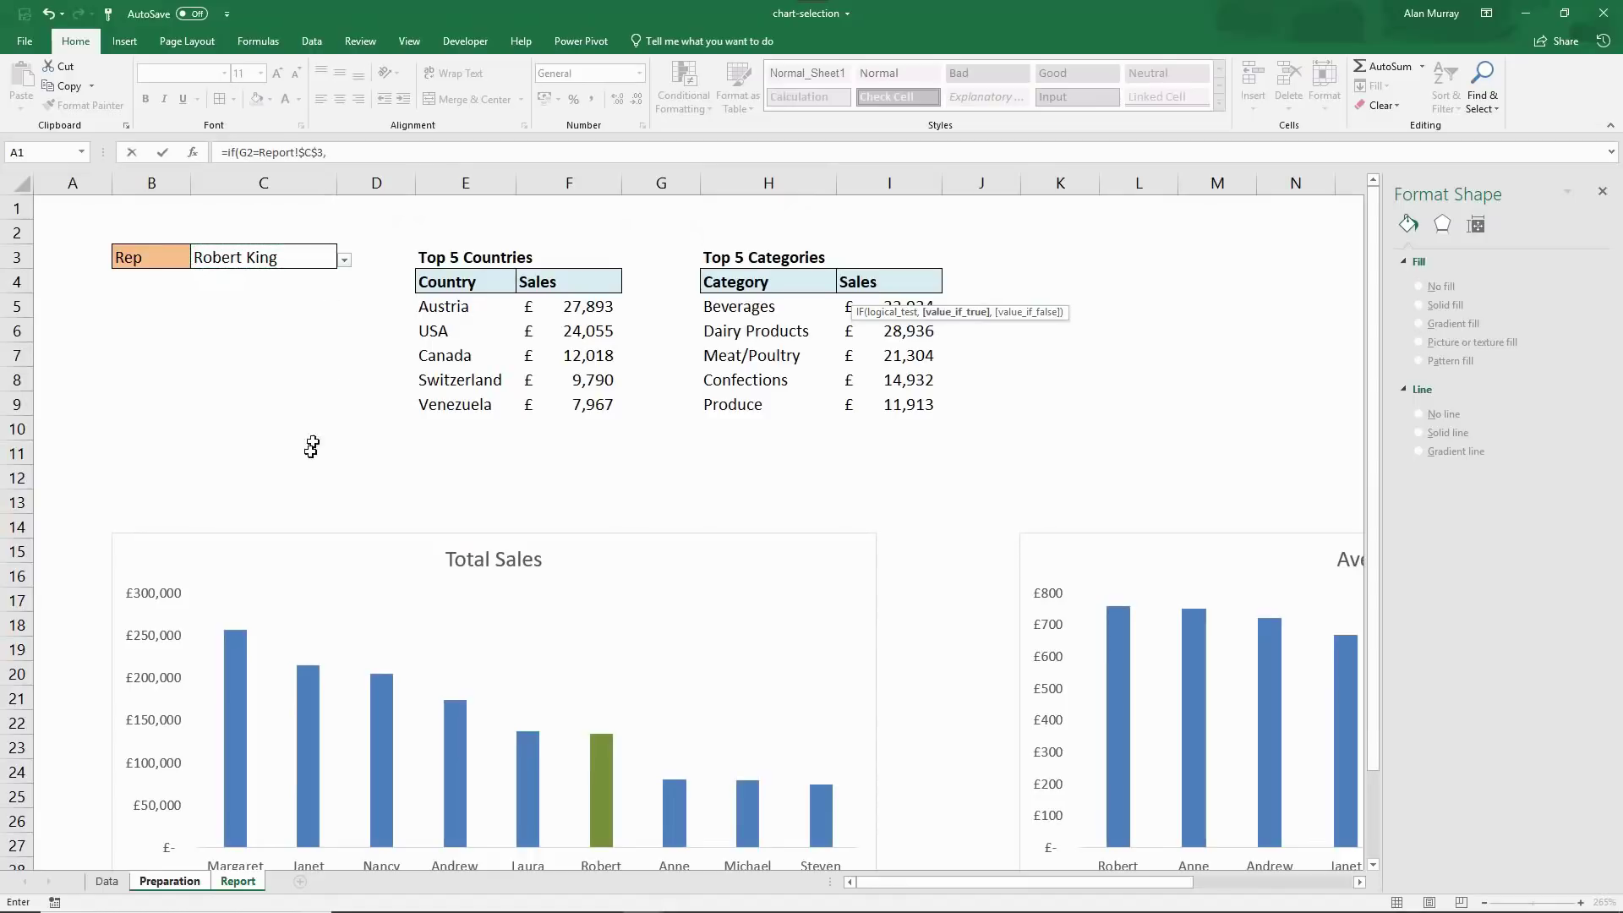
click(169, 881)
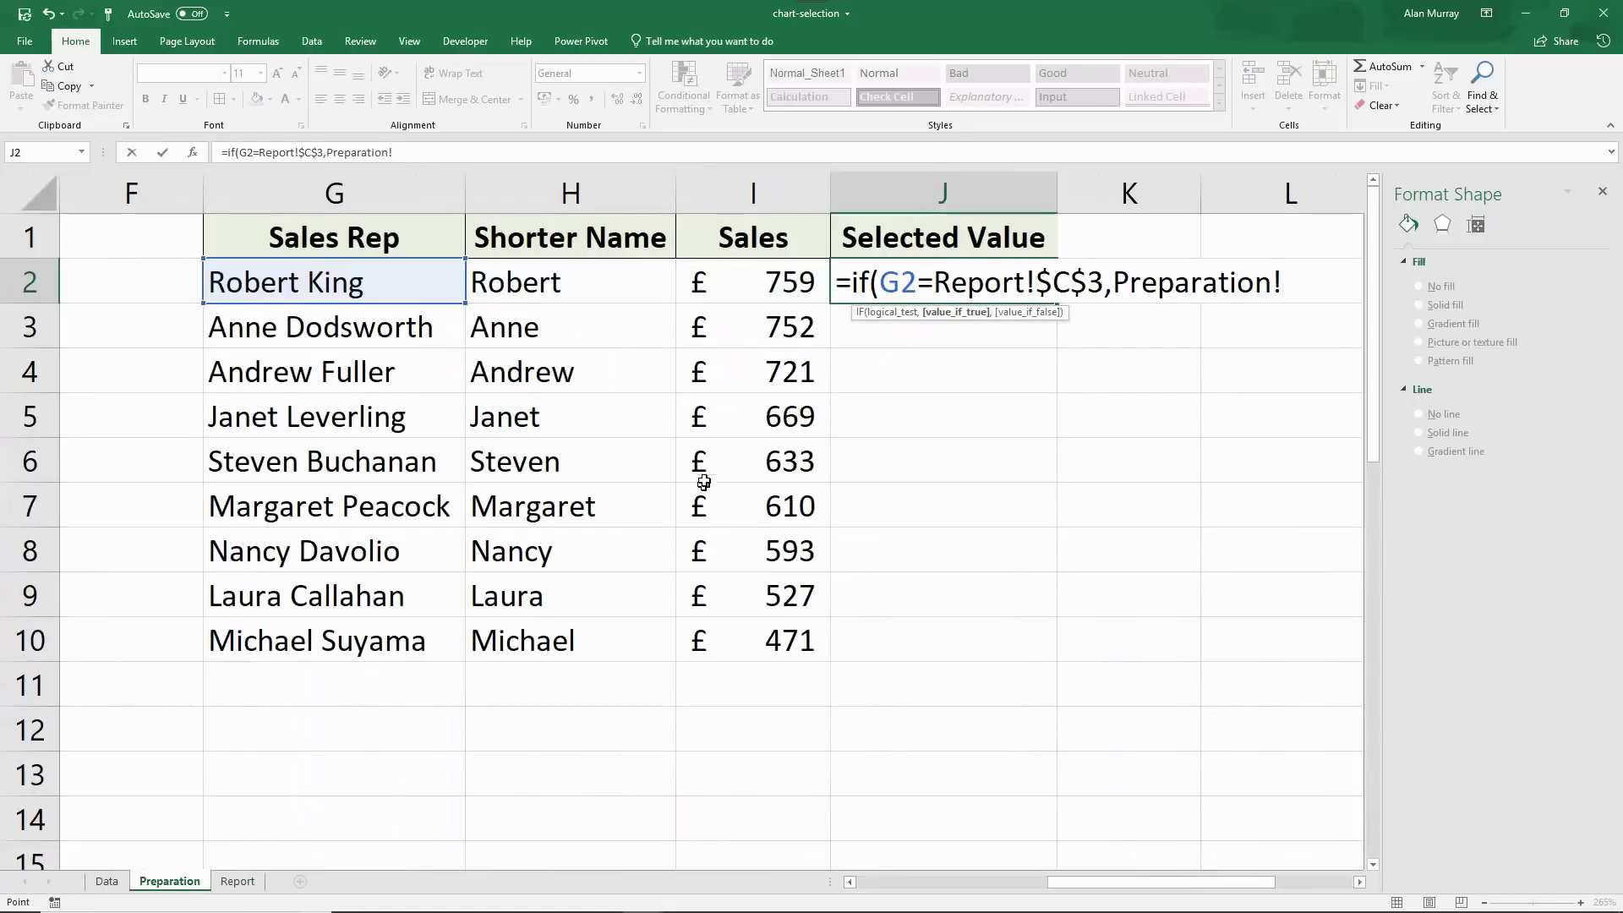
click(744, 285)
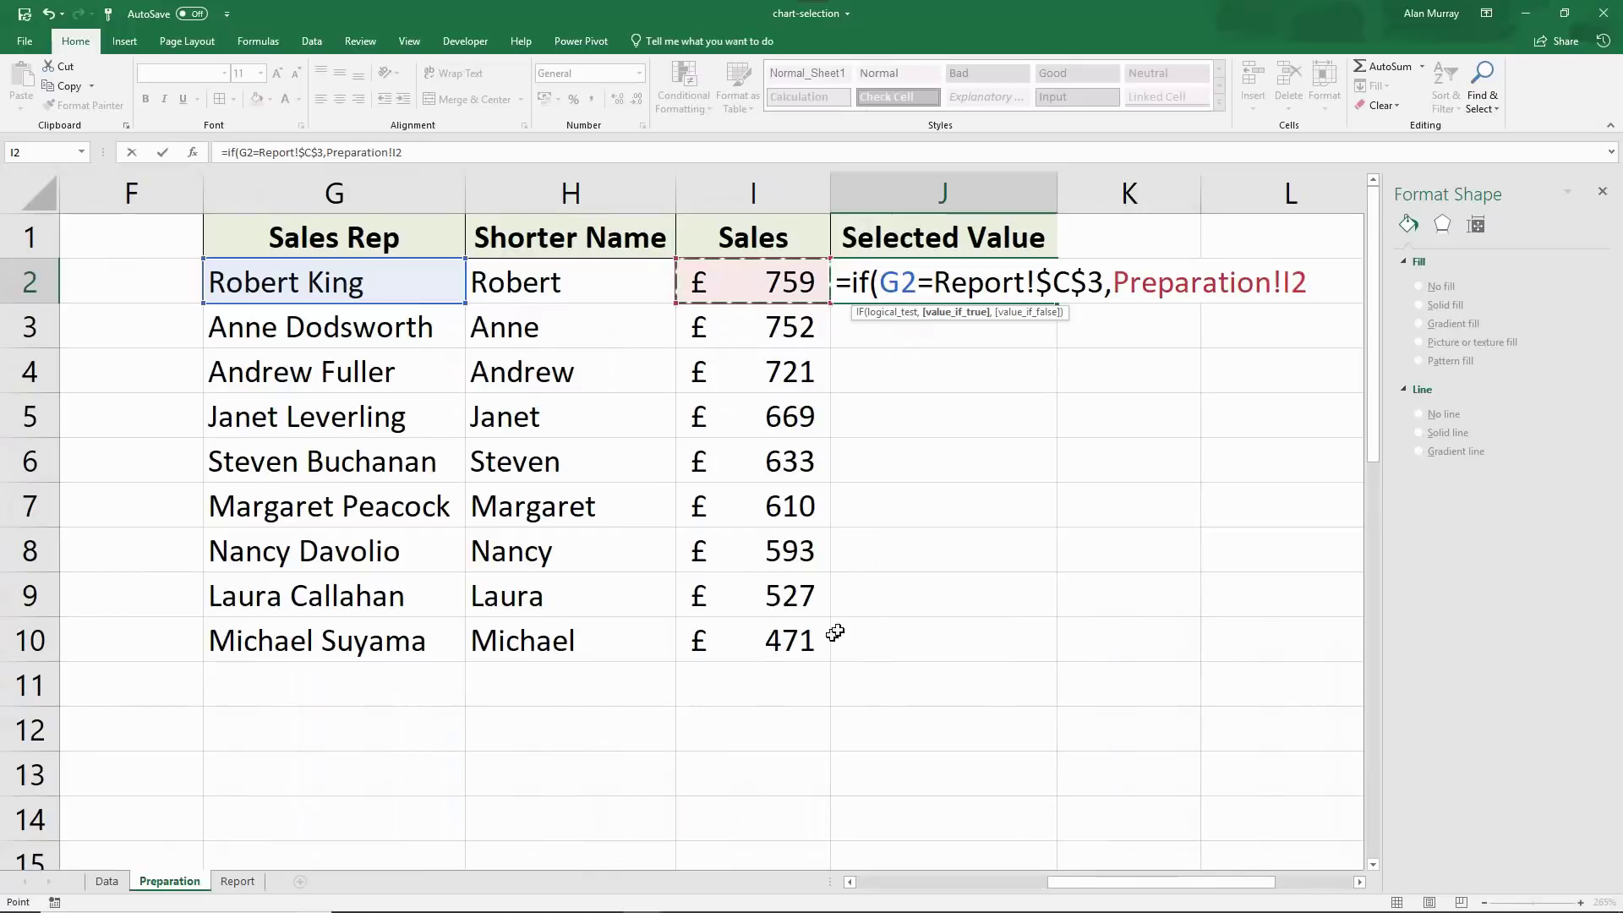
drag(1113, 287, 1281, 286)
key(Delete)
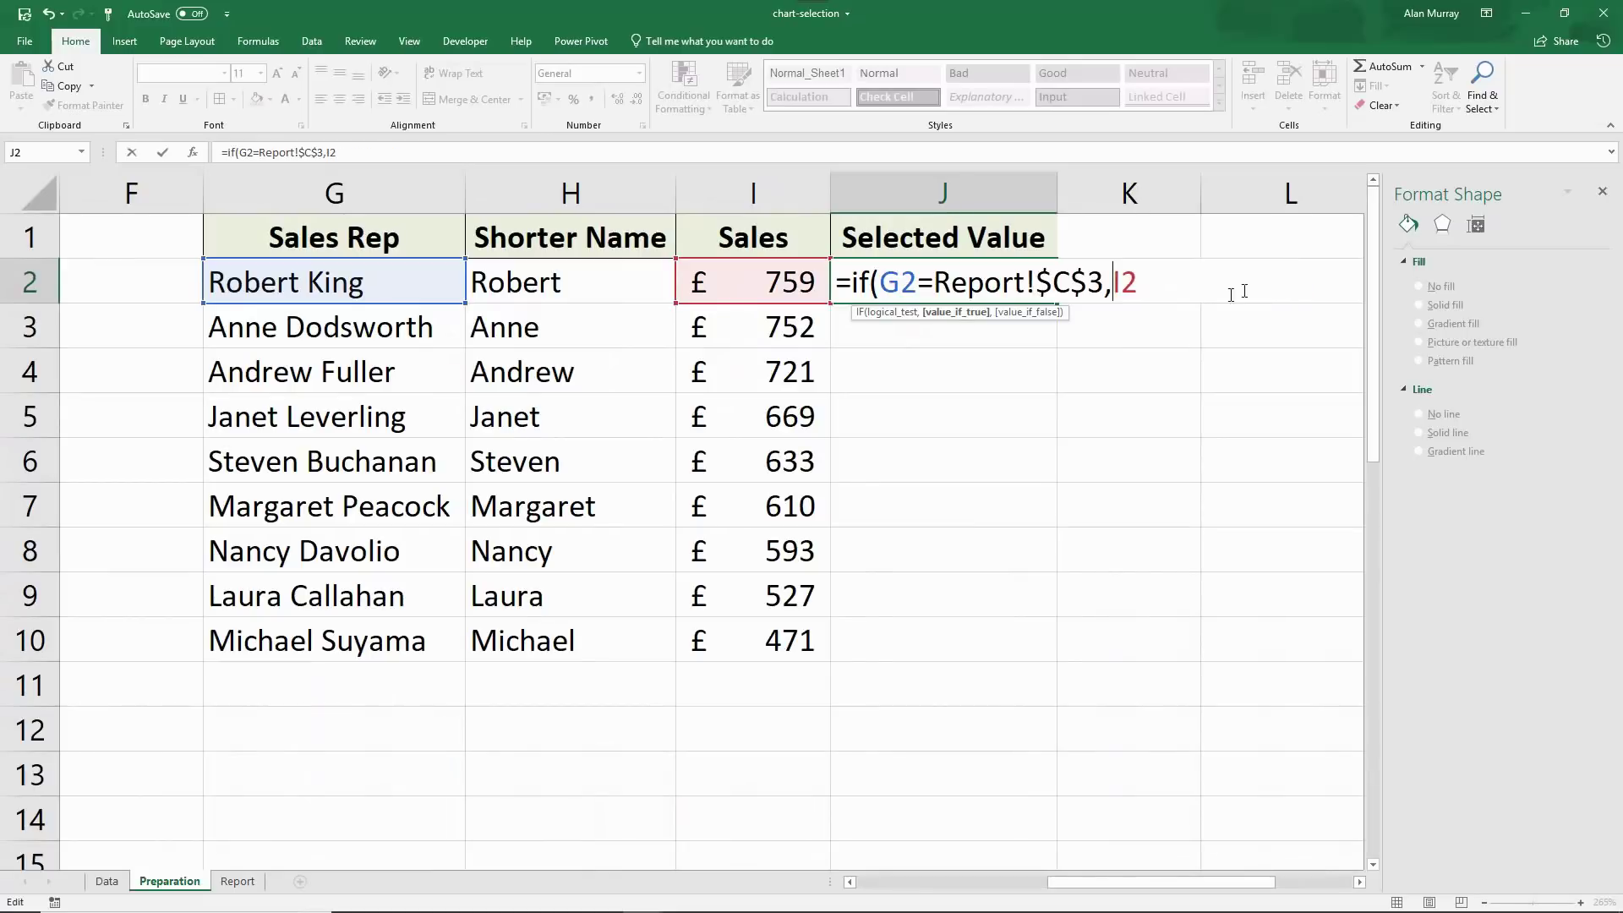
text(,N)
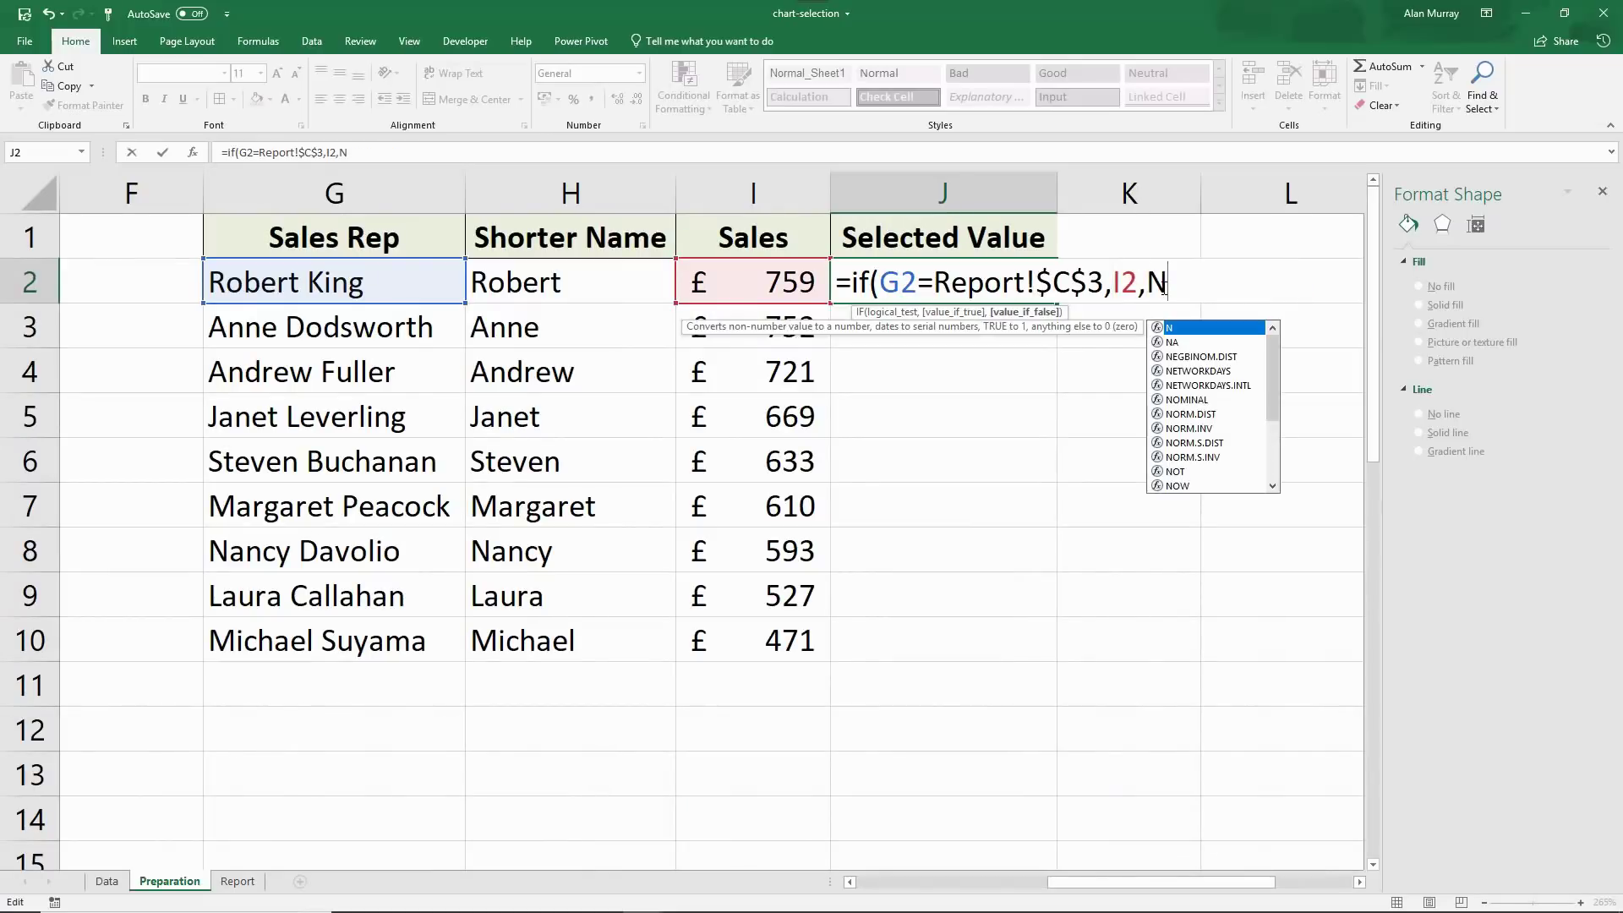
text(A()))
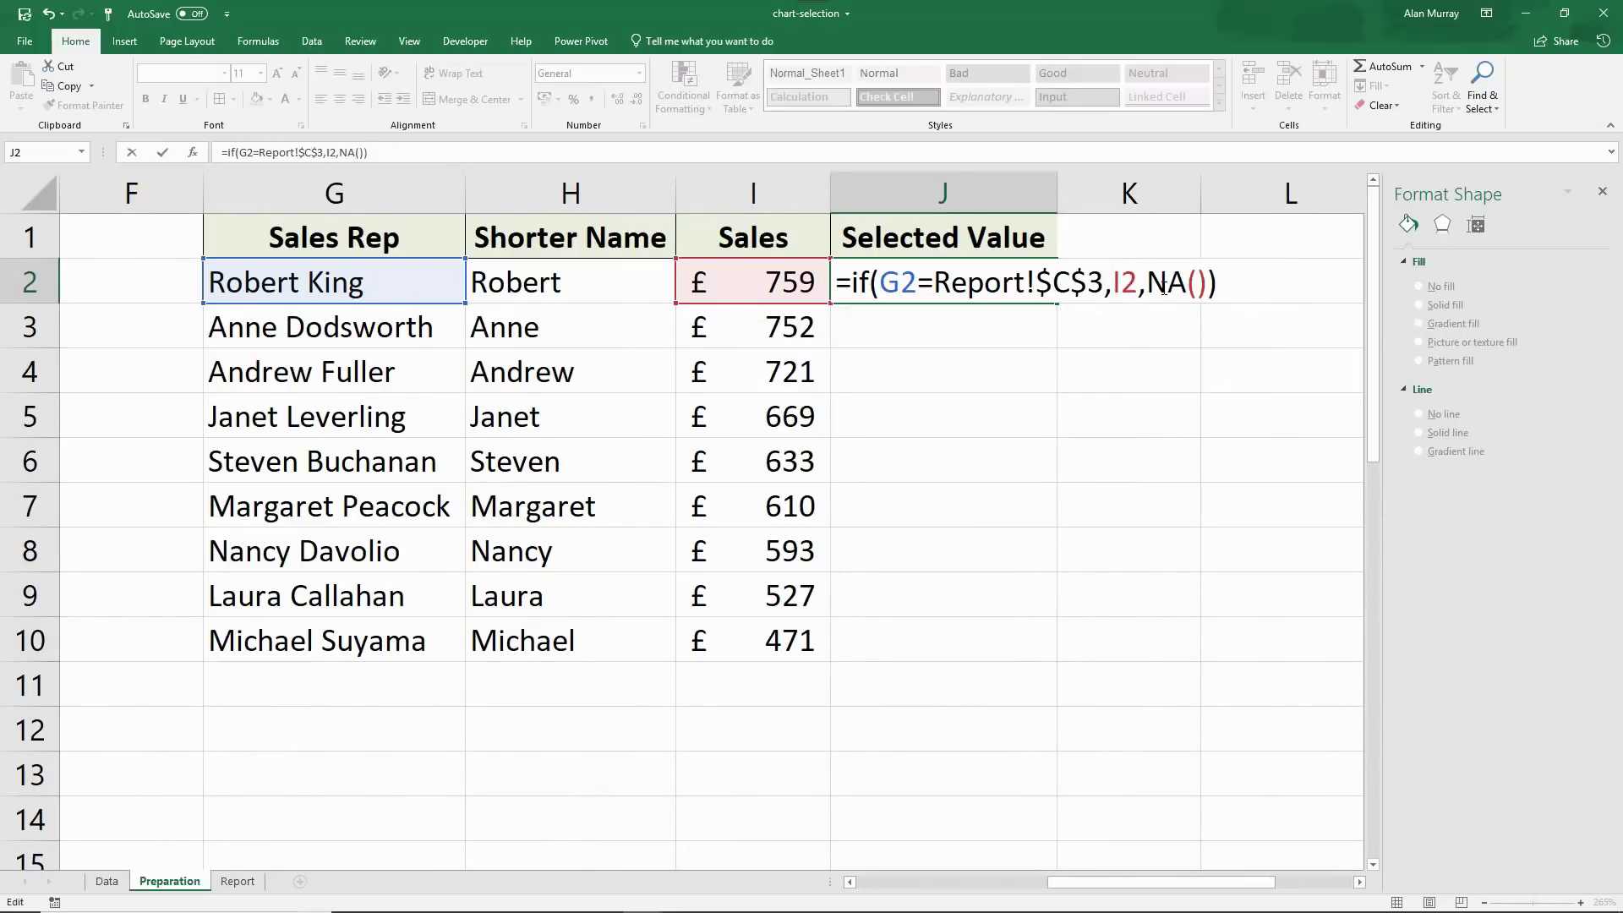
key(Return)
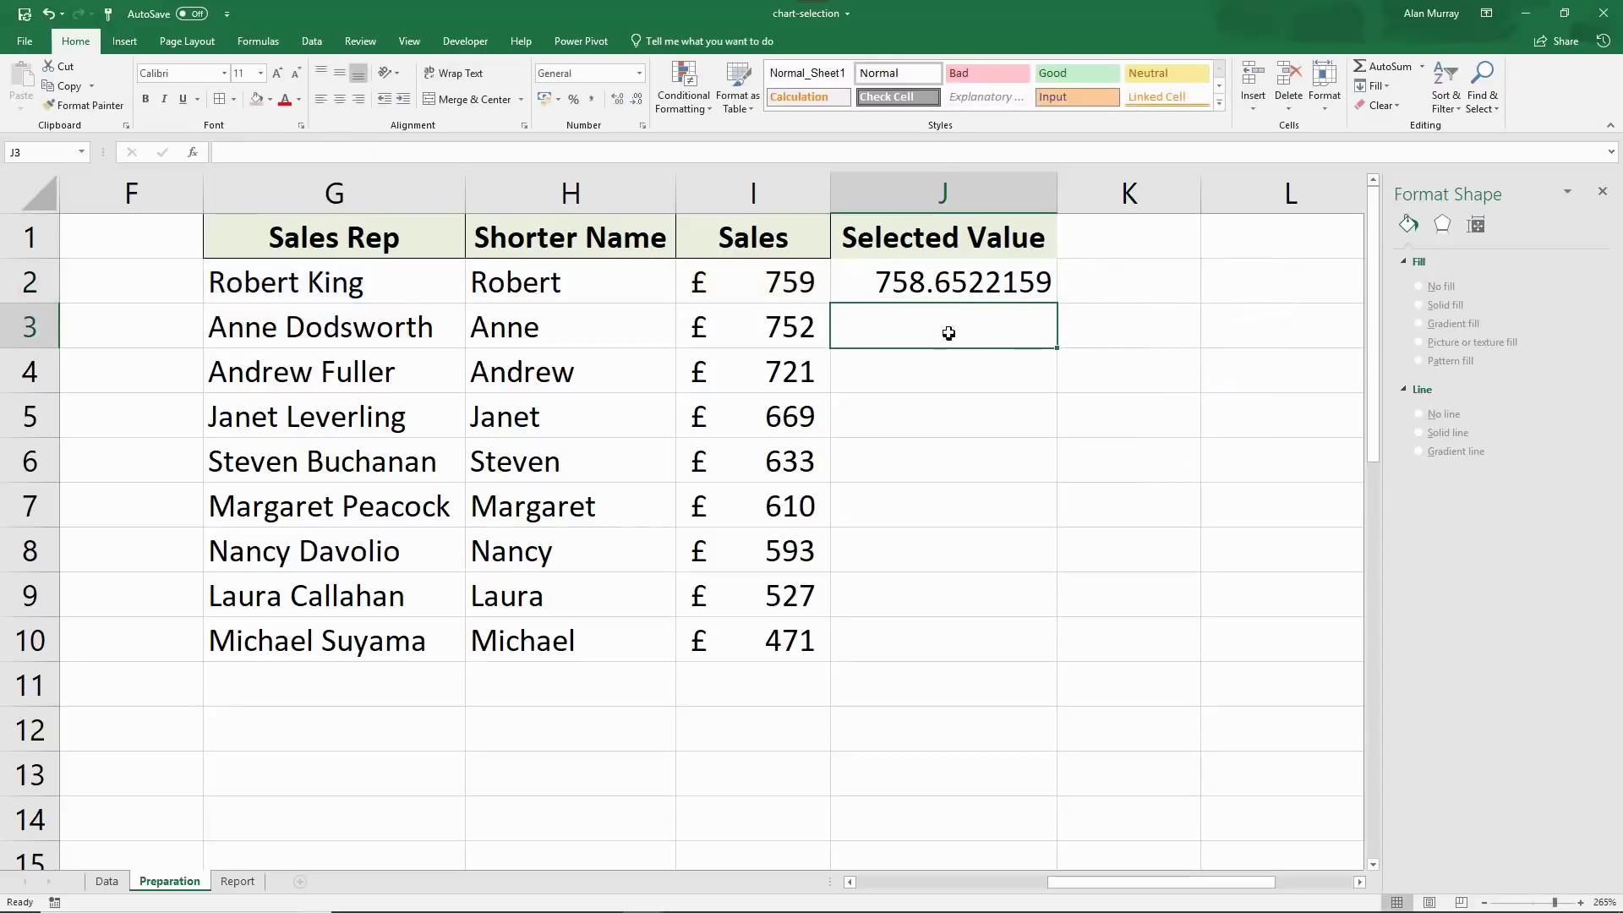
- Fill the J2 formula down to J10 and reduce decimals so J2 shows 759
click(969, 283)
drag(1056, 302, 1031, 657)
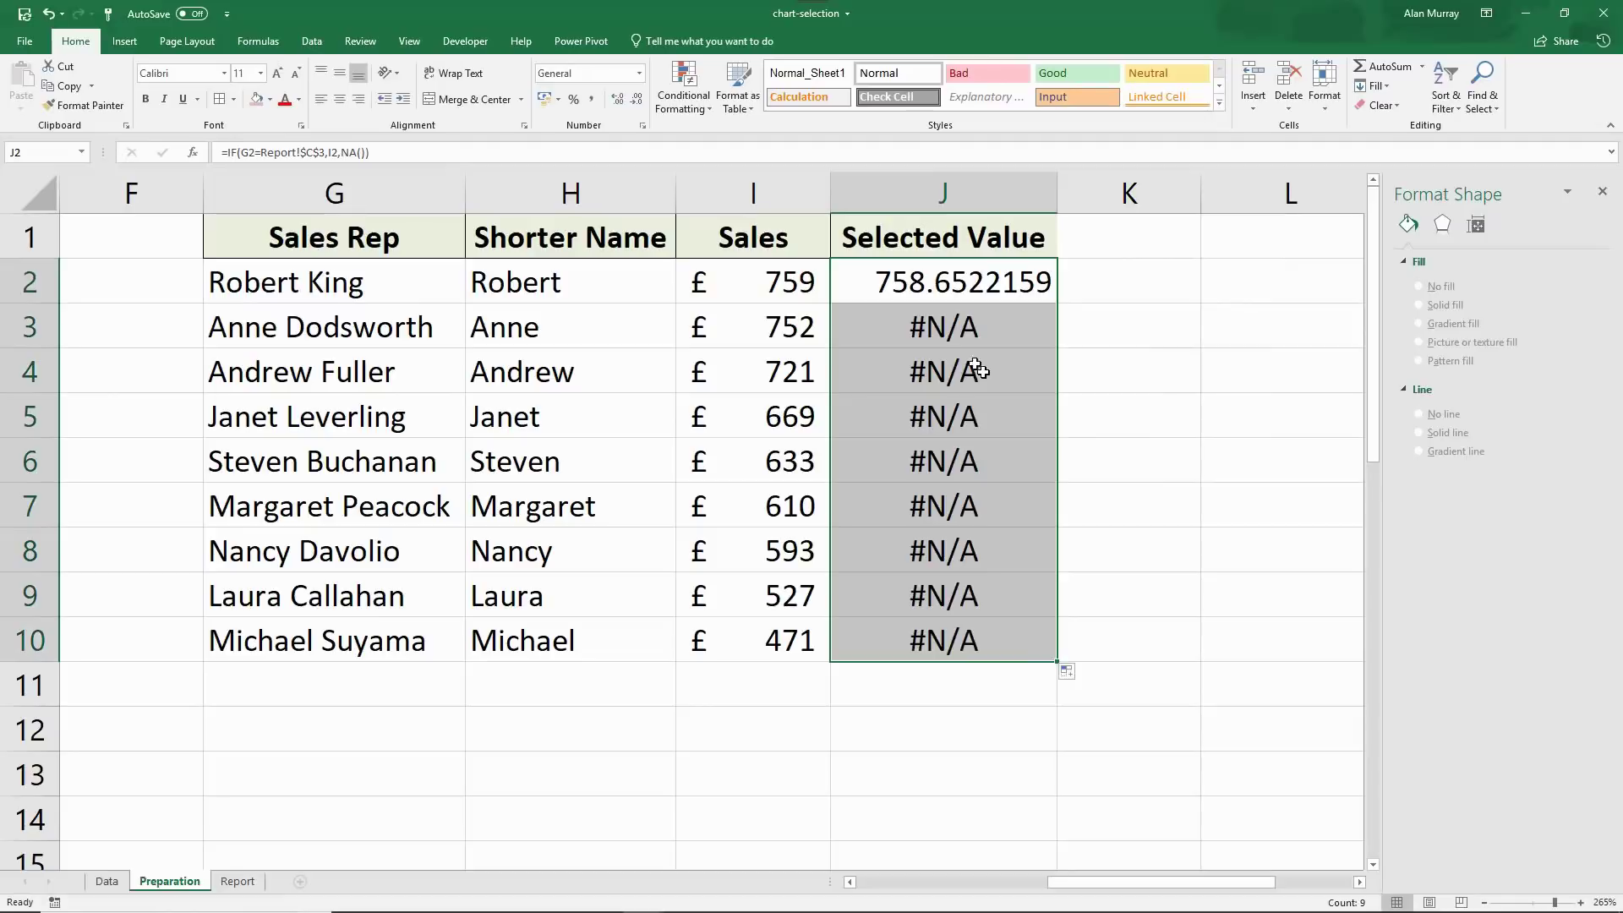
click(637, 99)
click(638, 99)
click(638, 100)
click(638, 100)
click(638, 99)
click(638, 100)
click(638, 100)
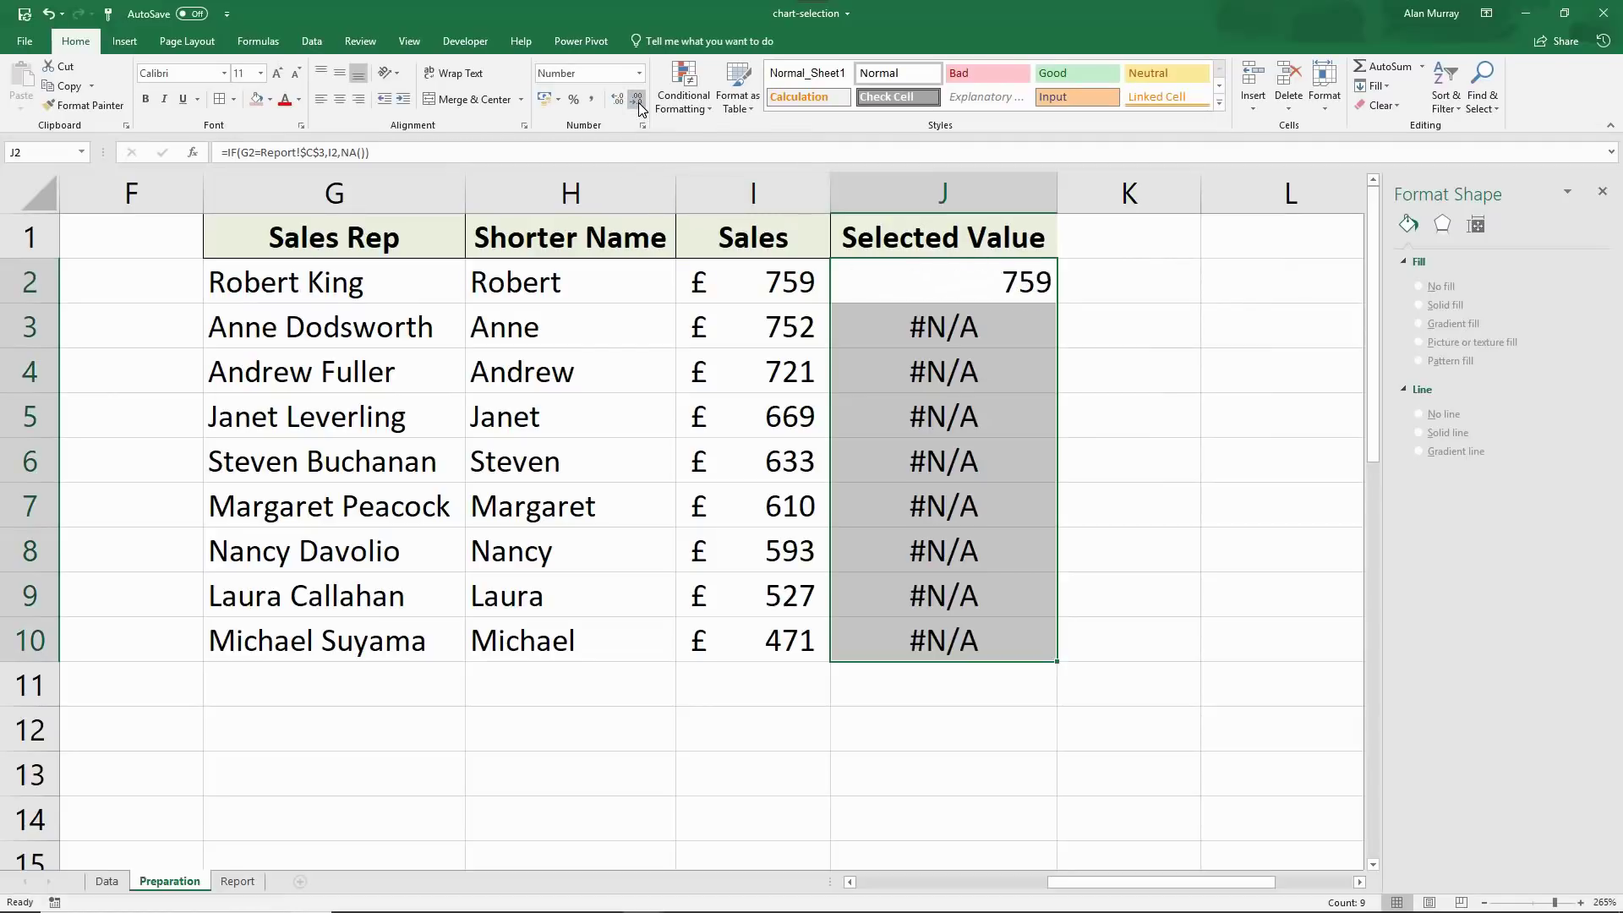
- Check the copied formula in J7, then switch back to the Report sheet
click(1020, 502)
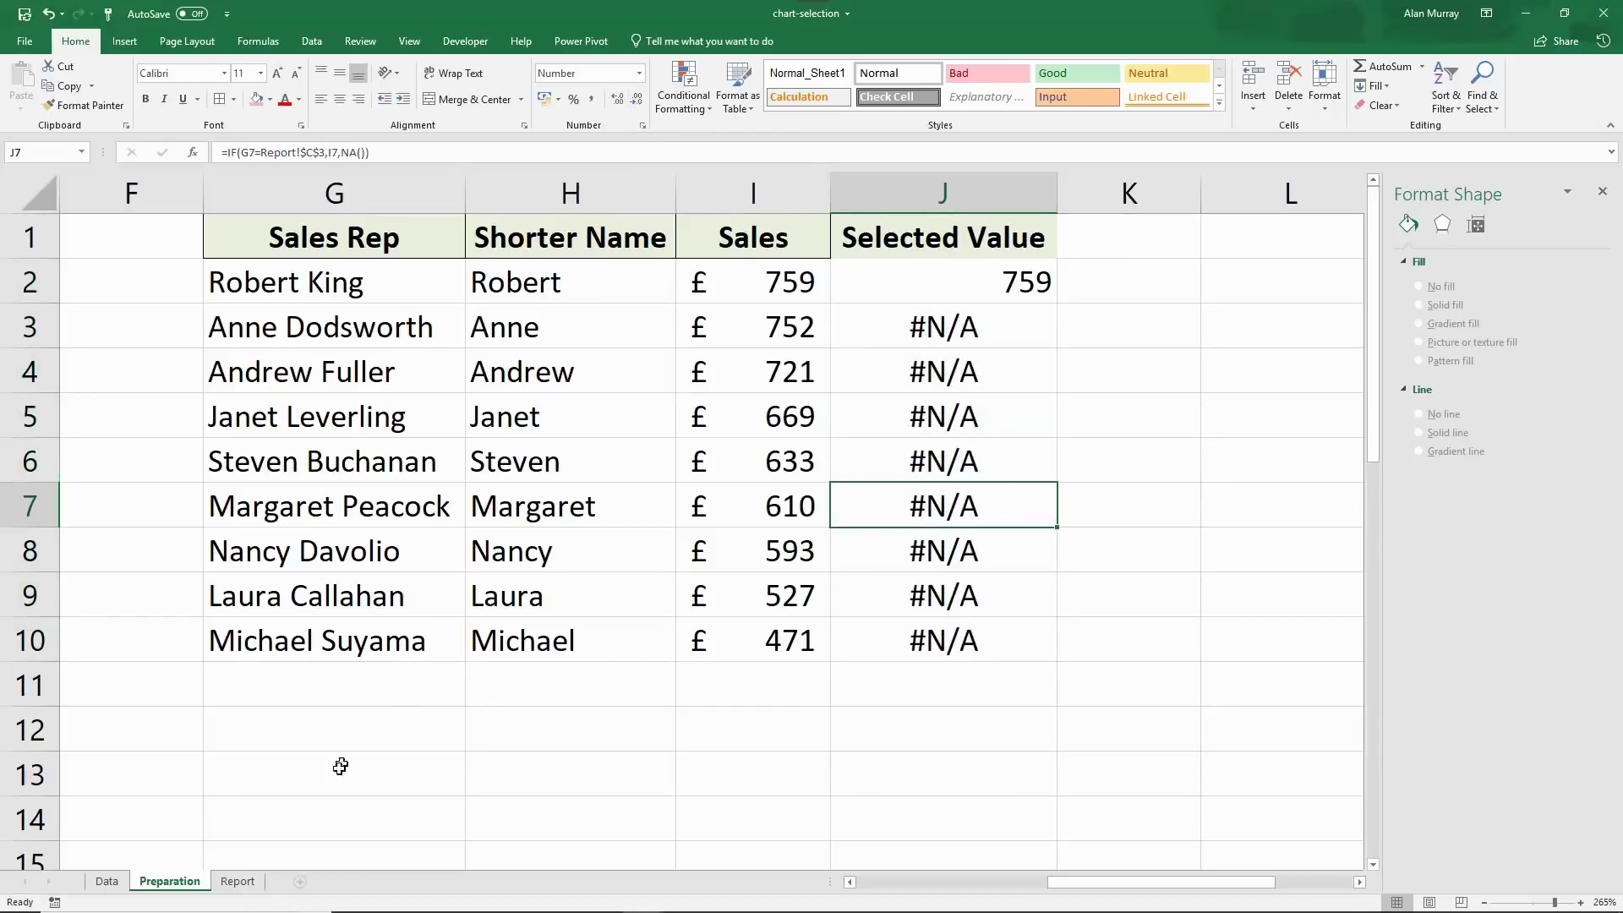
click(239, 882)
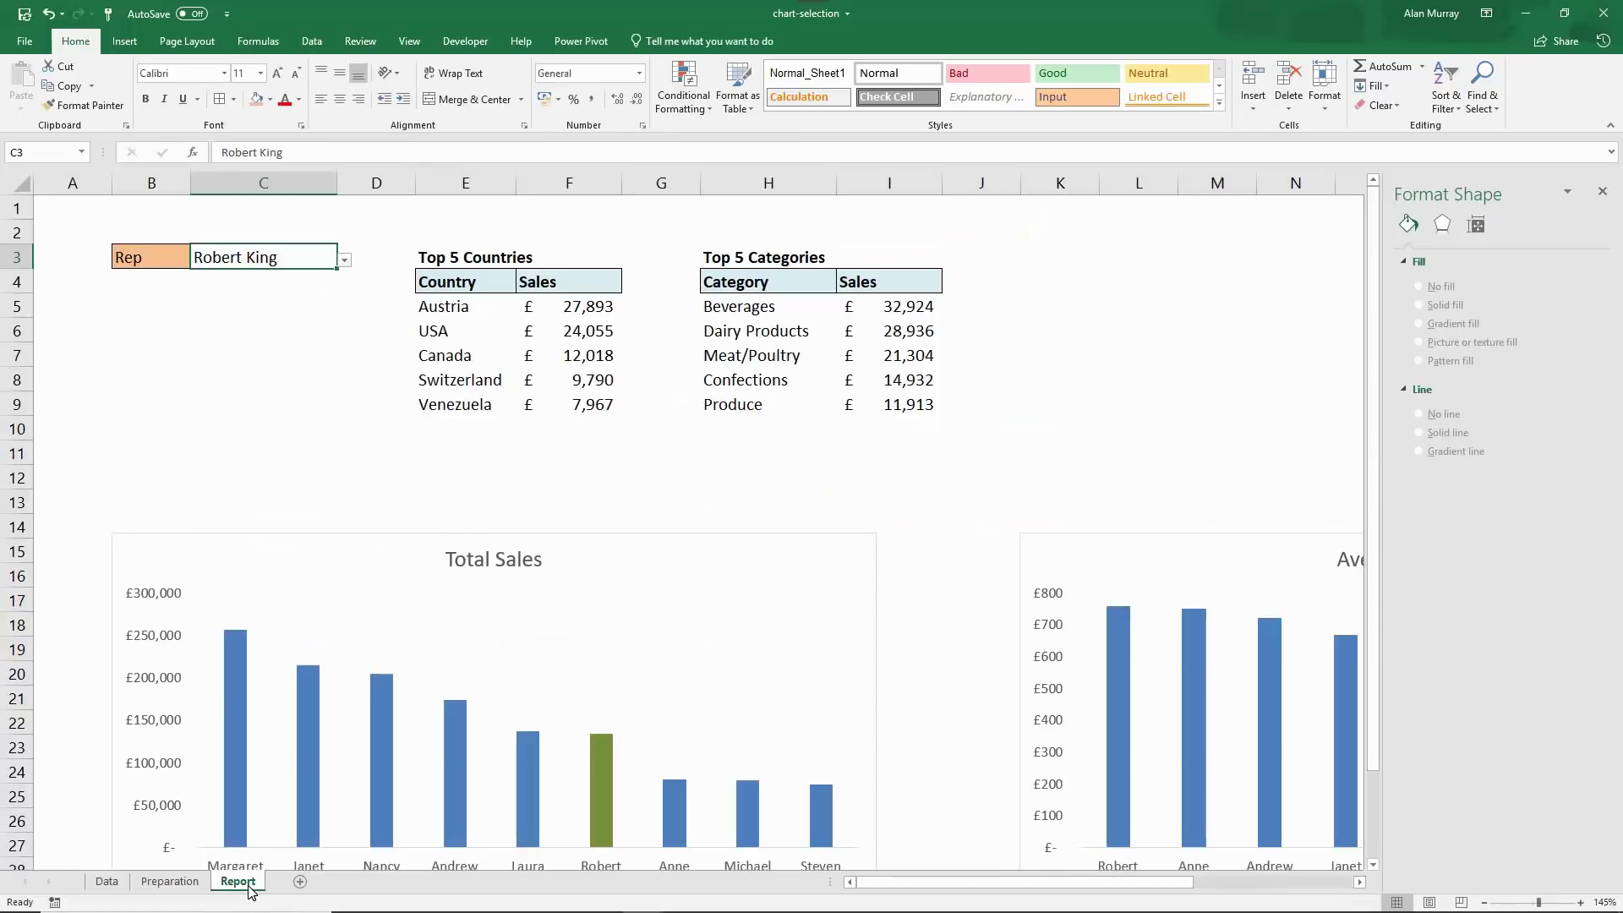
click(169, 881)
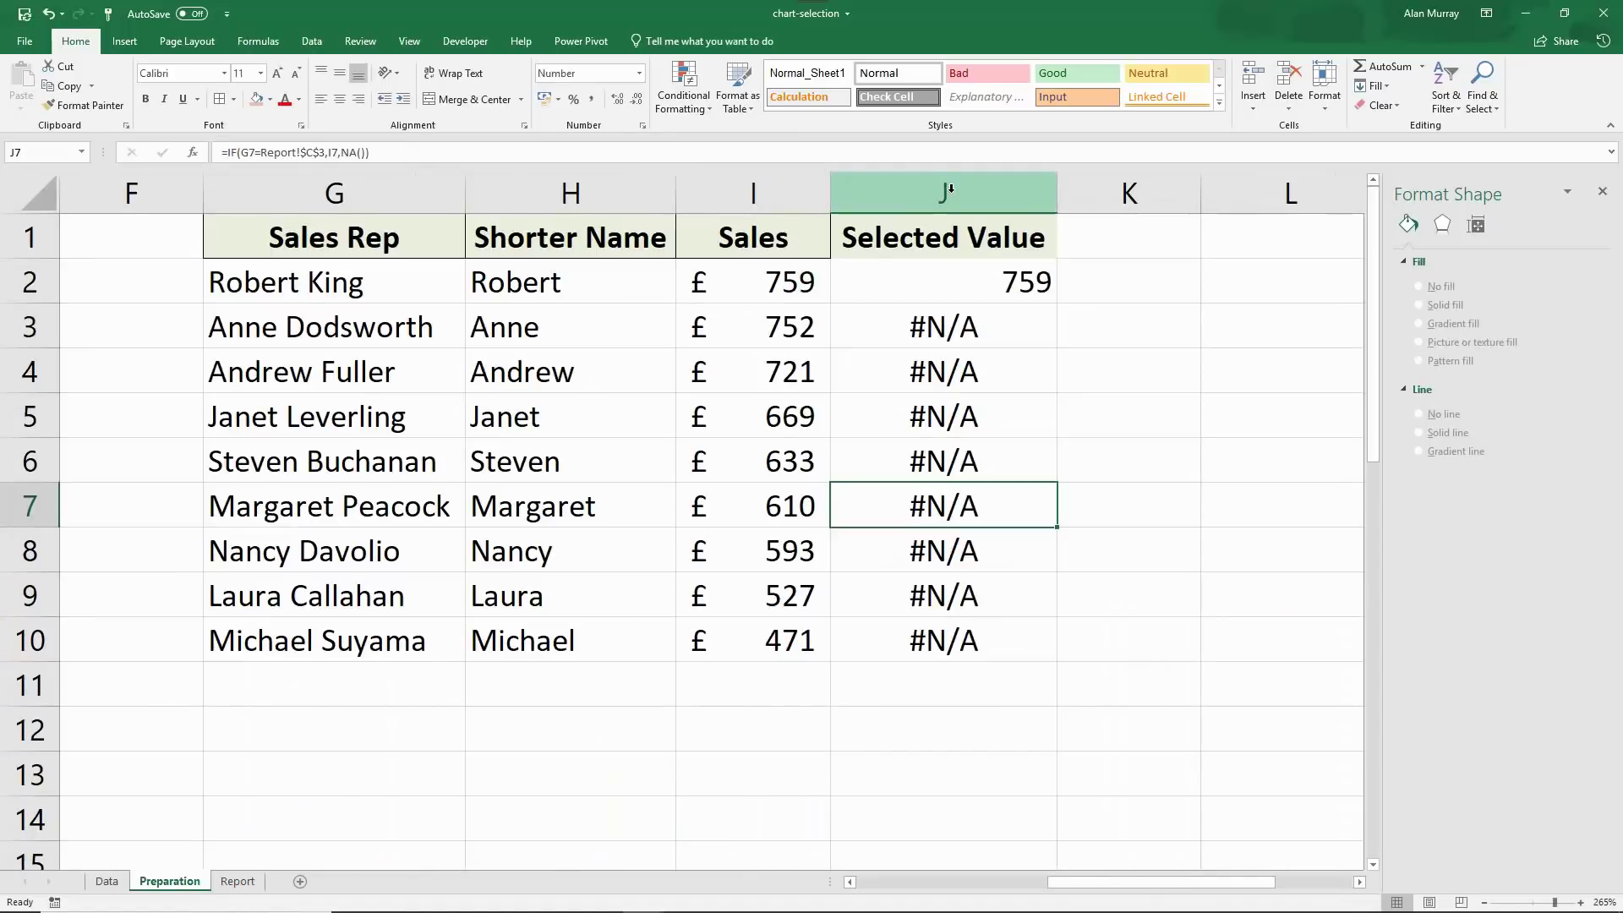
click(237, 881)
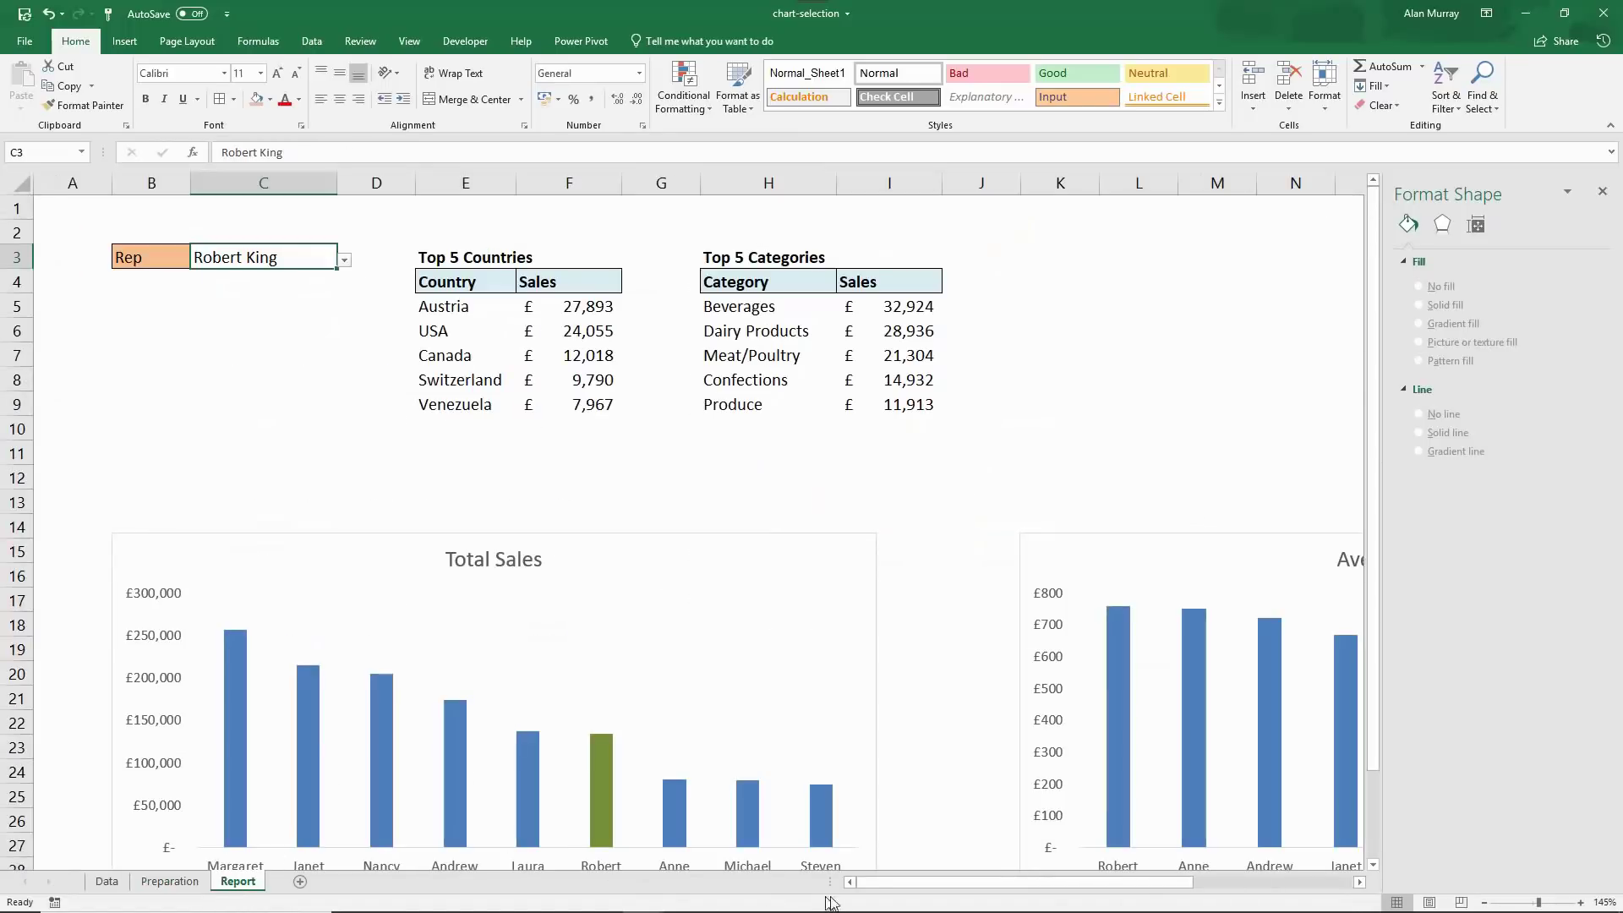
drag(862, 881, 1023, 882)
- Extend the Average Sales chart's data range to $H$1:$J$10 through Select Data
click(1016, 556)
click(659, 43)
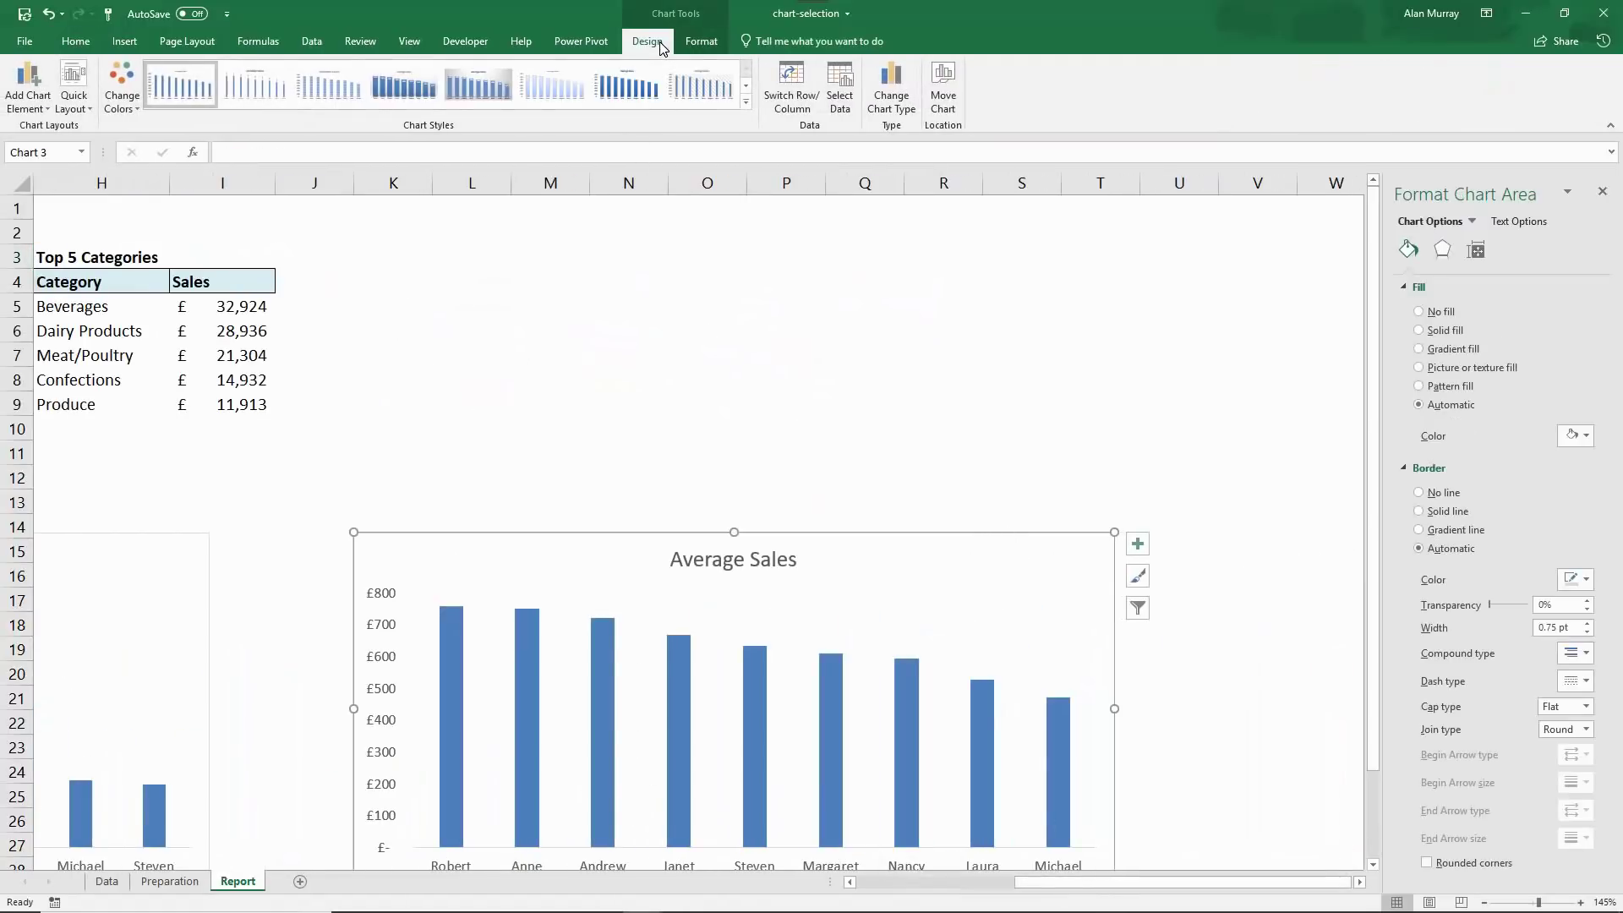
click(845, 90)
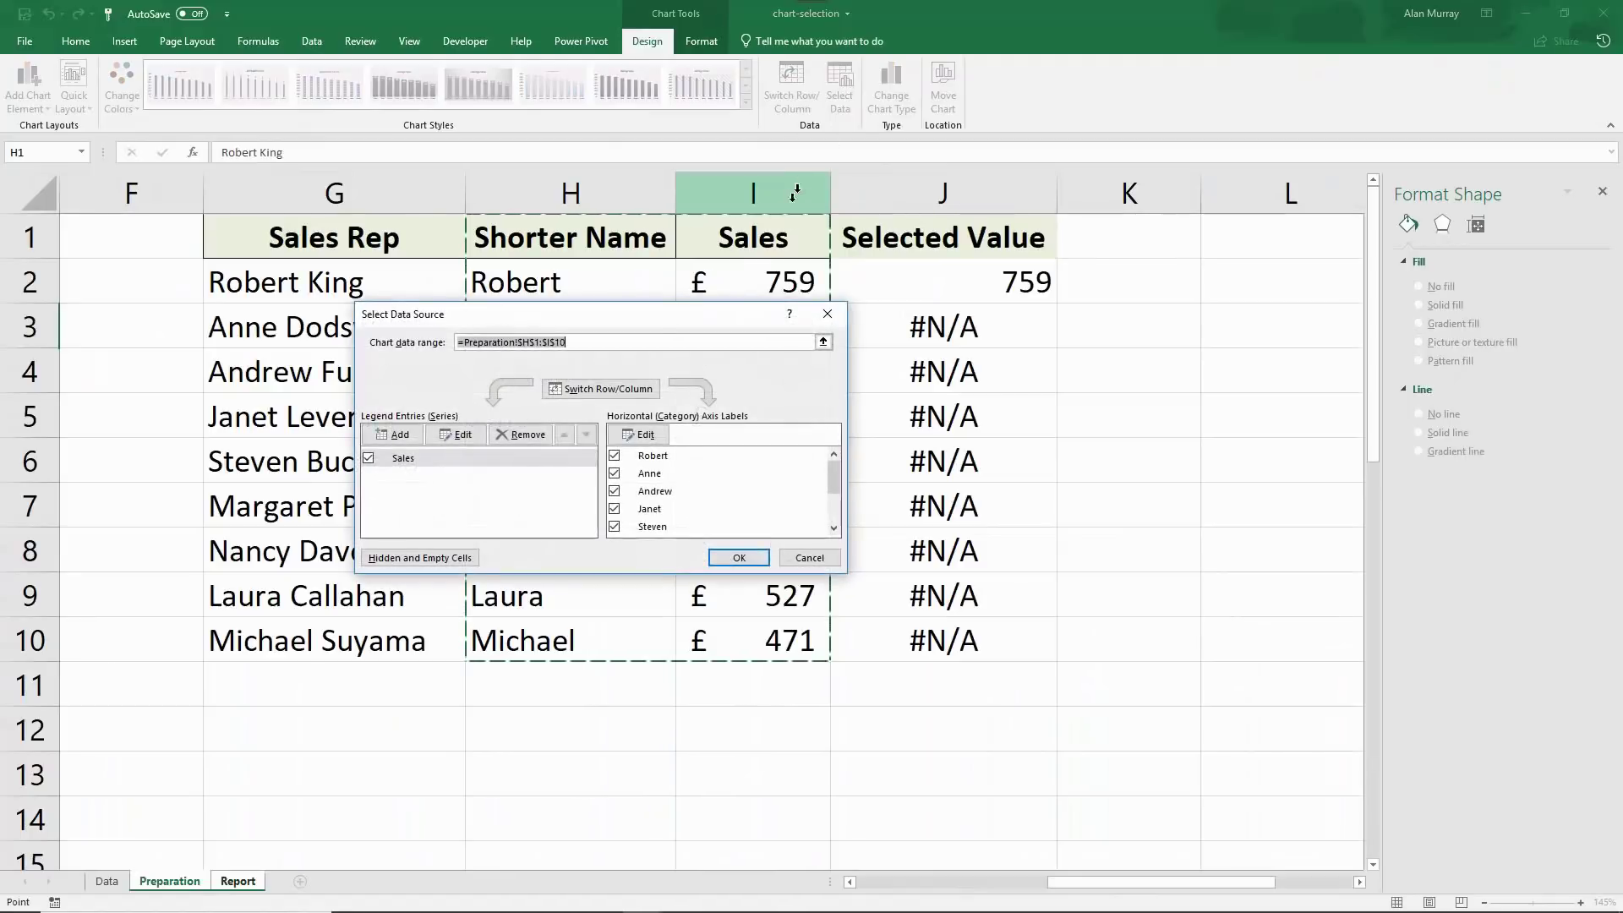
click(562, 343)
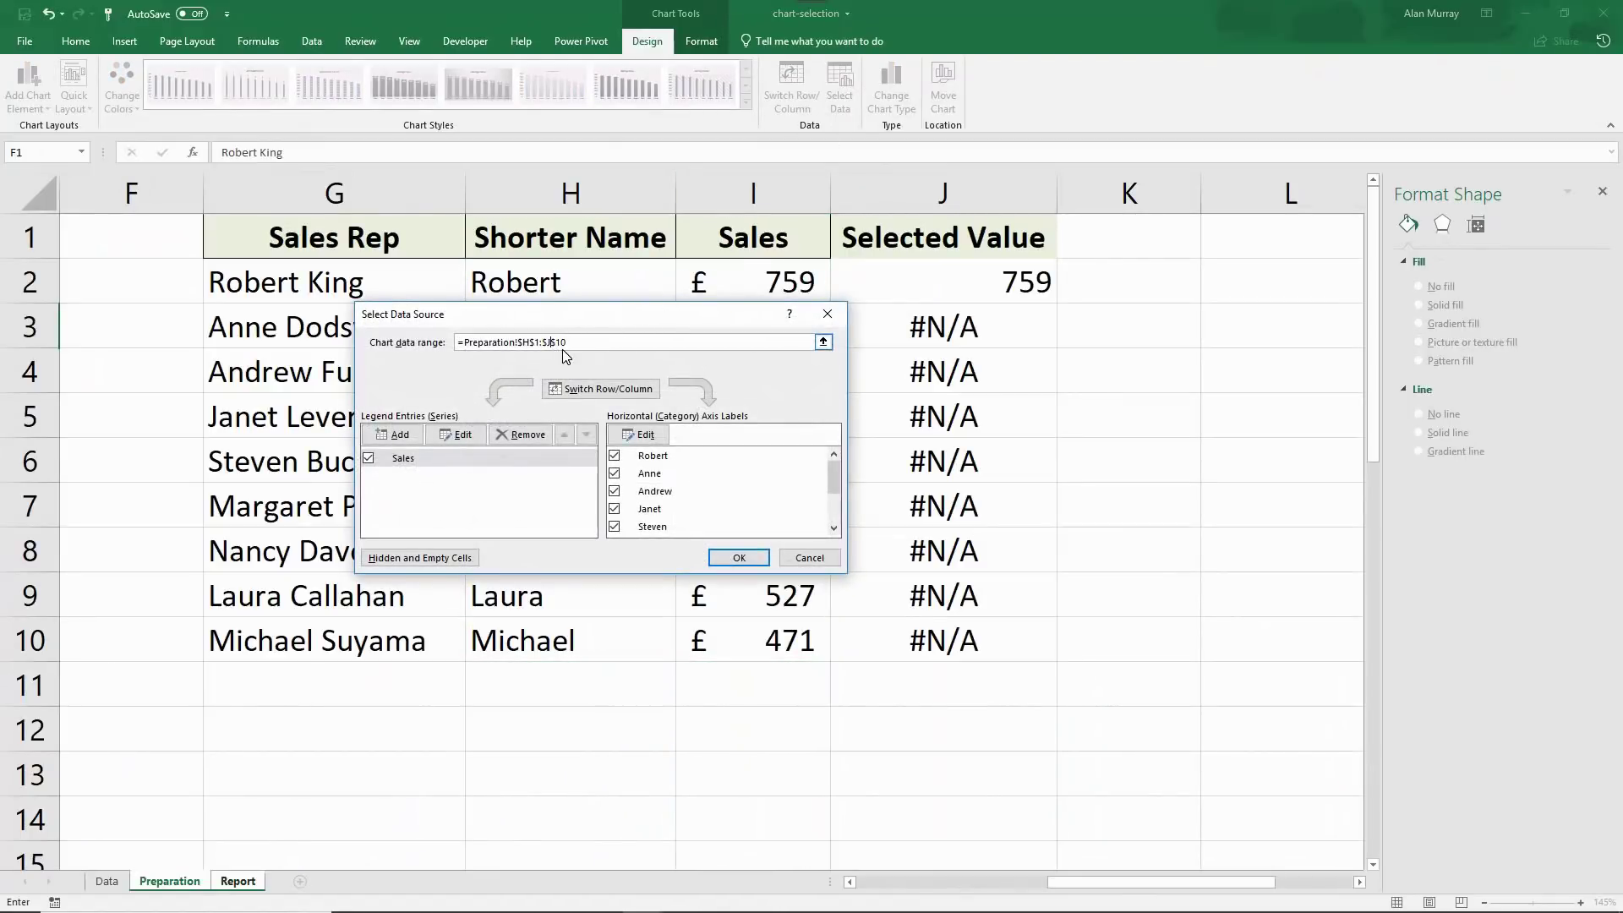
click(733, 558)
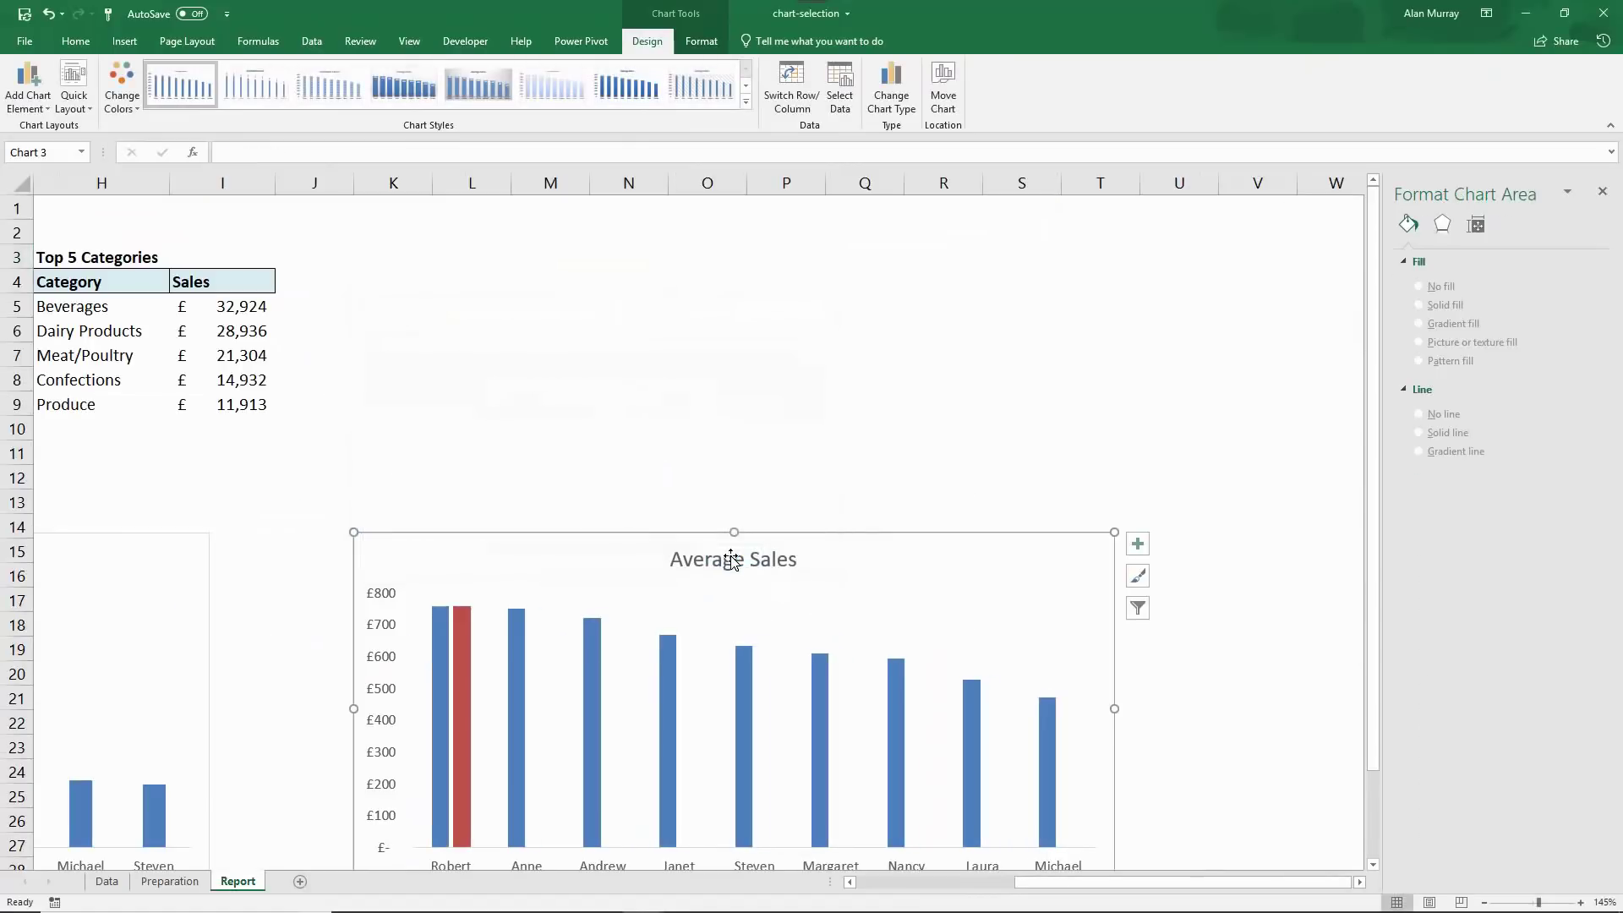
- Give the Selected Value series a solid green fill and 100% series overlap
click(461, 753)
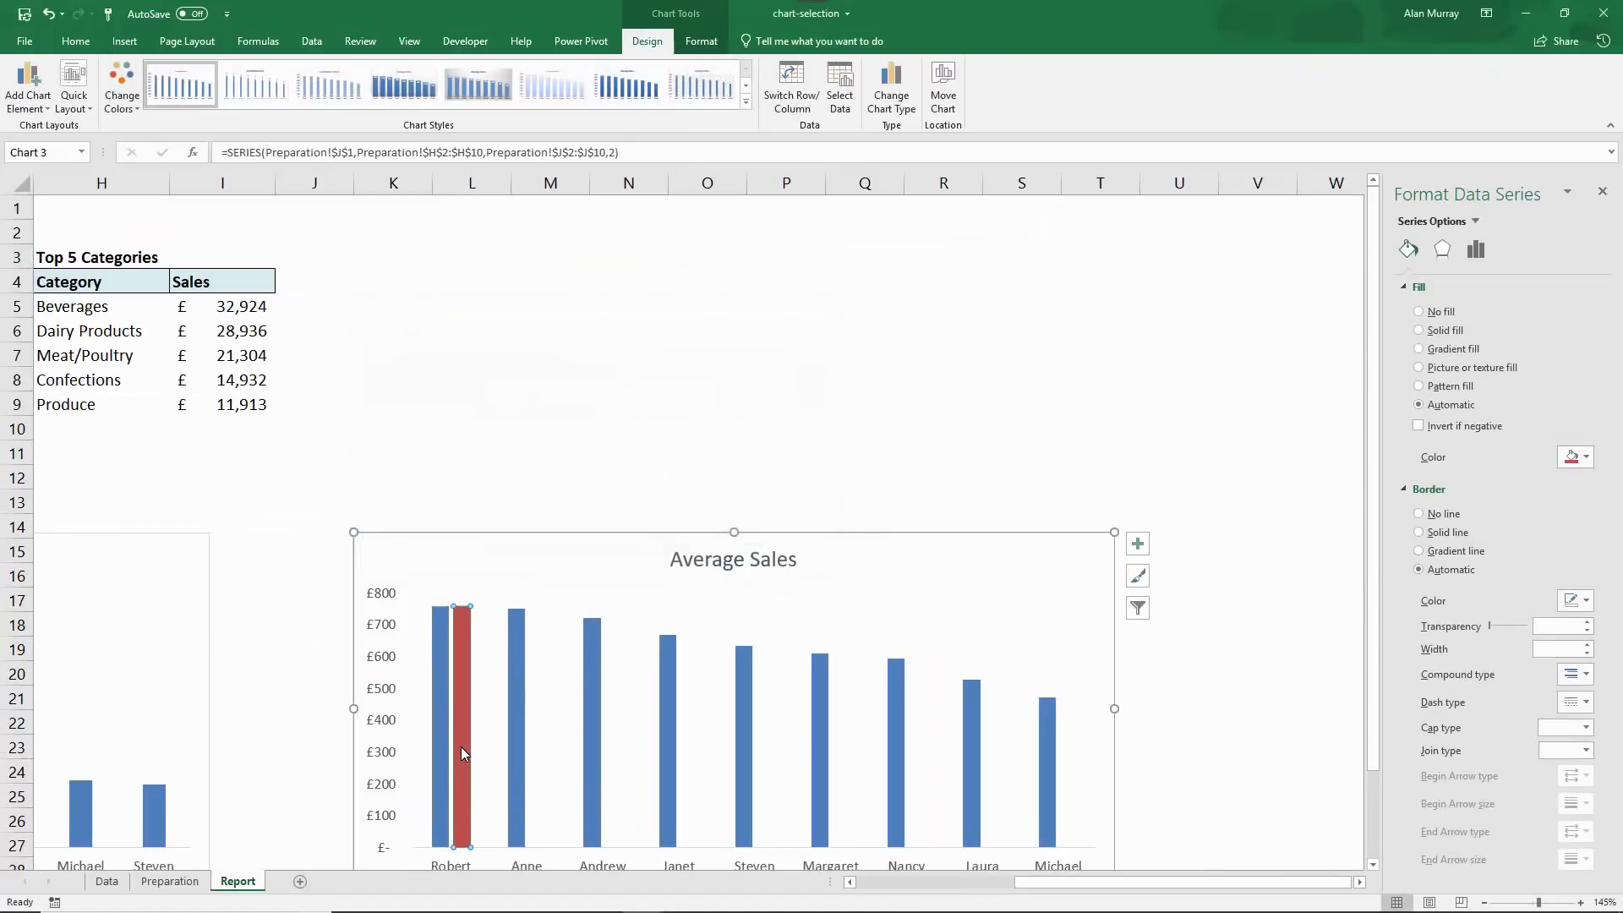
click(1420, 331)
click(1582, 462)
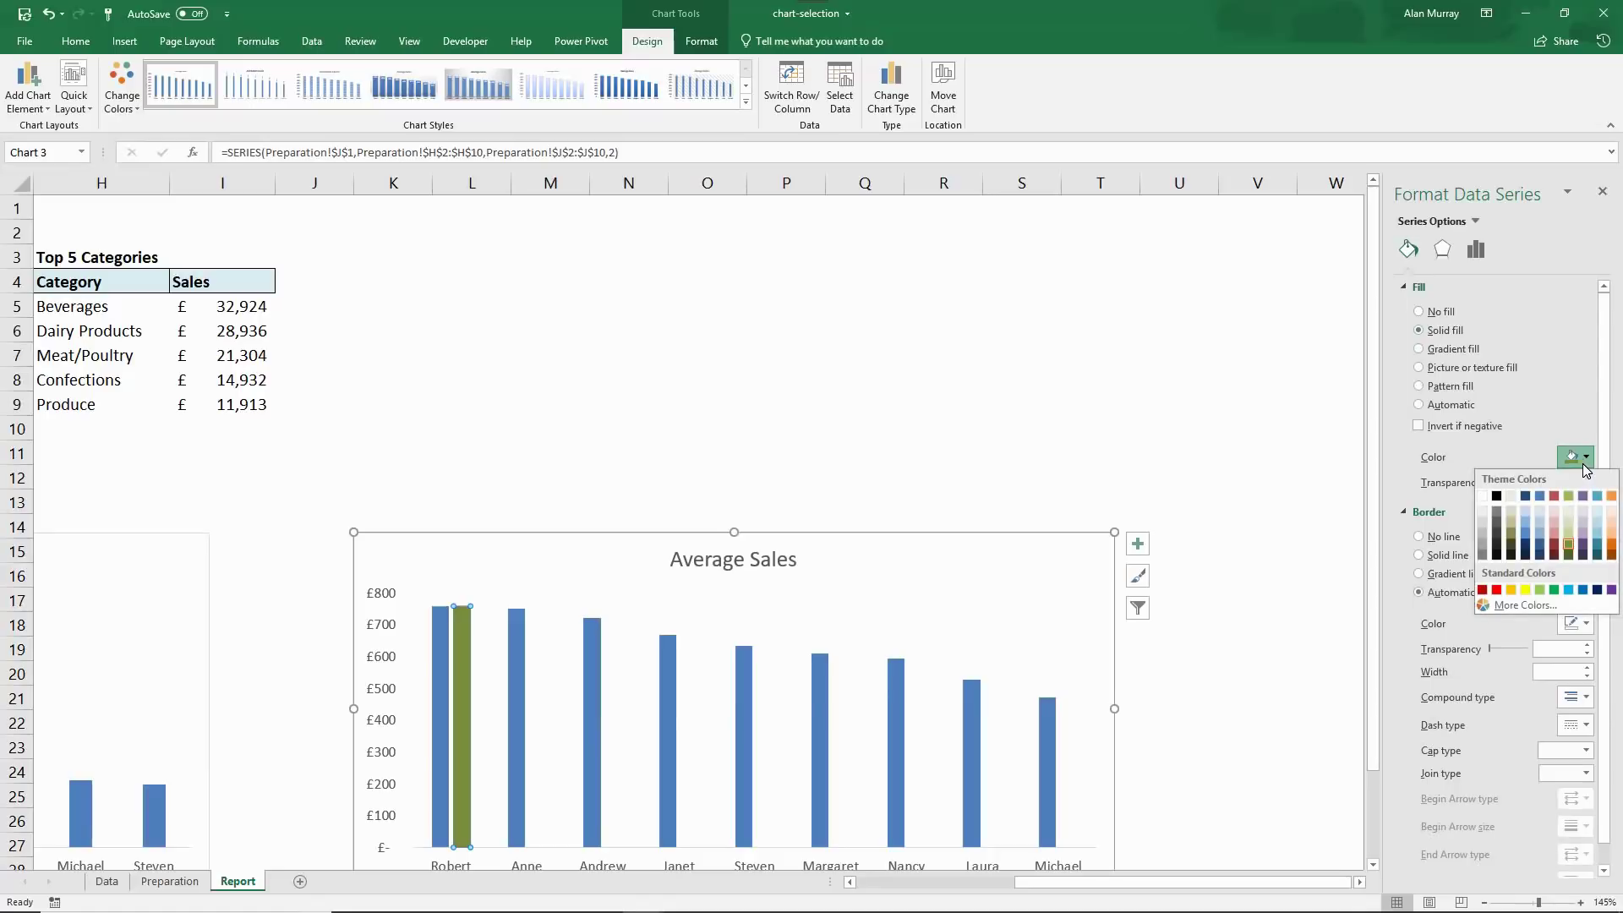
click(1561, 438)
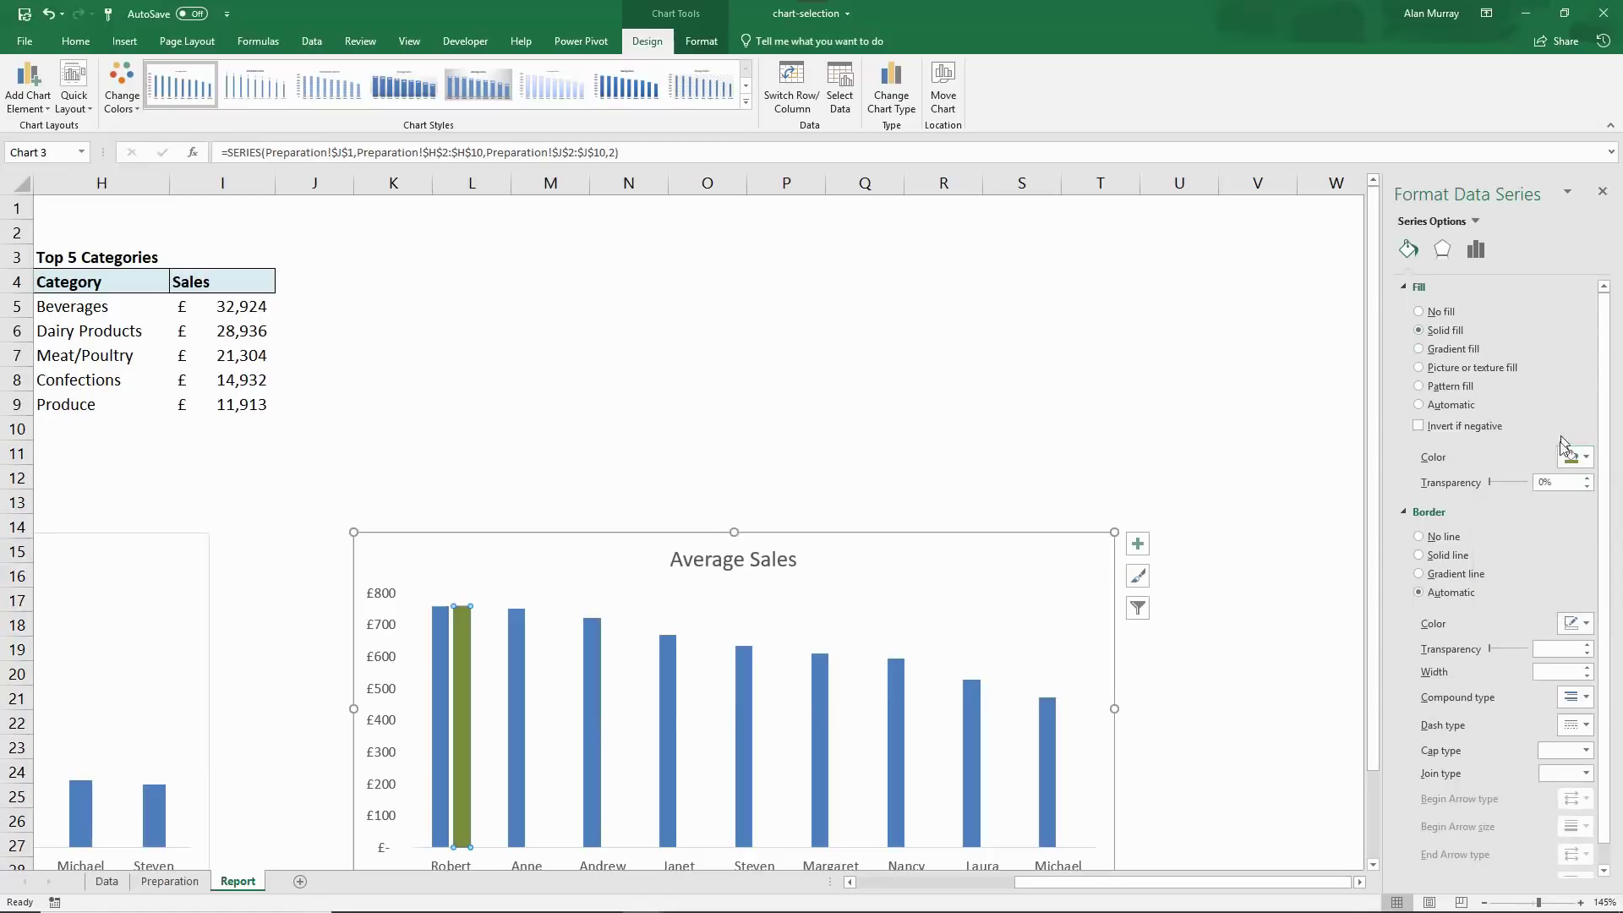
click(1482, 254)
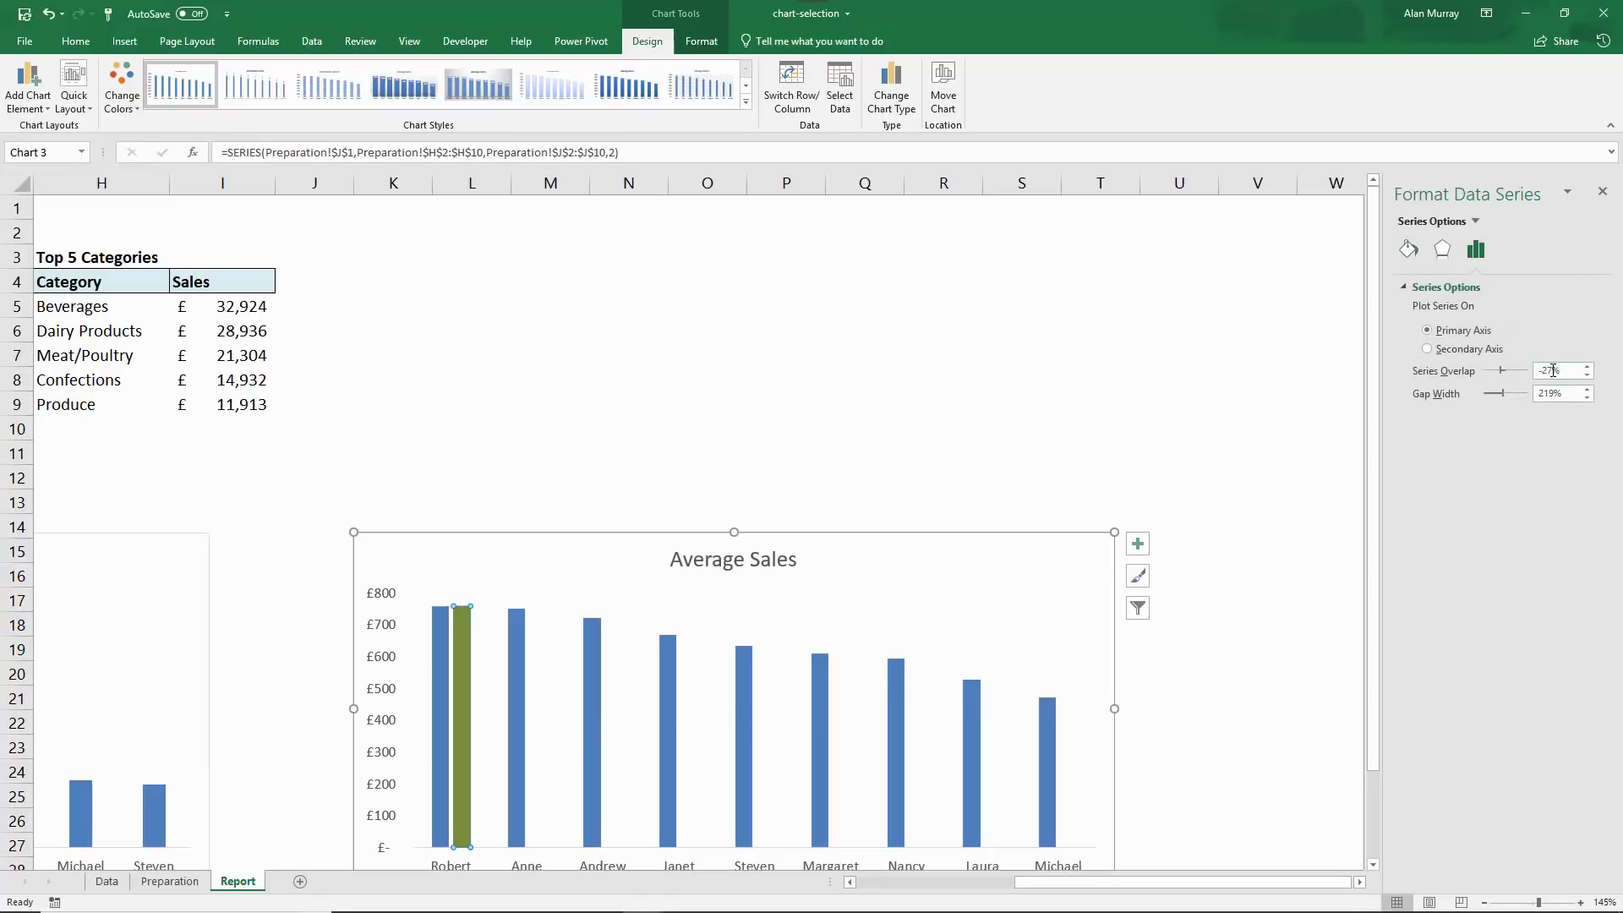
drag(1552, 370, 1528, 372)
text(100)
key(Return)
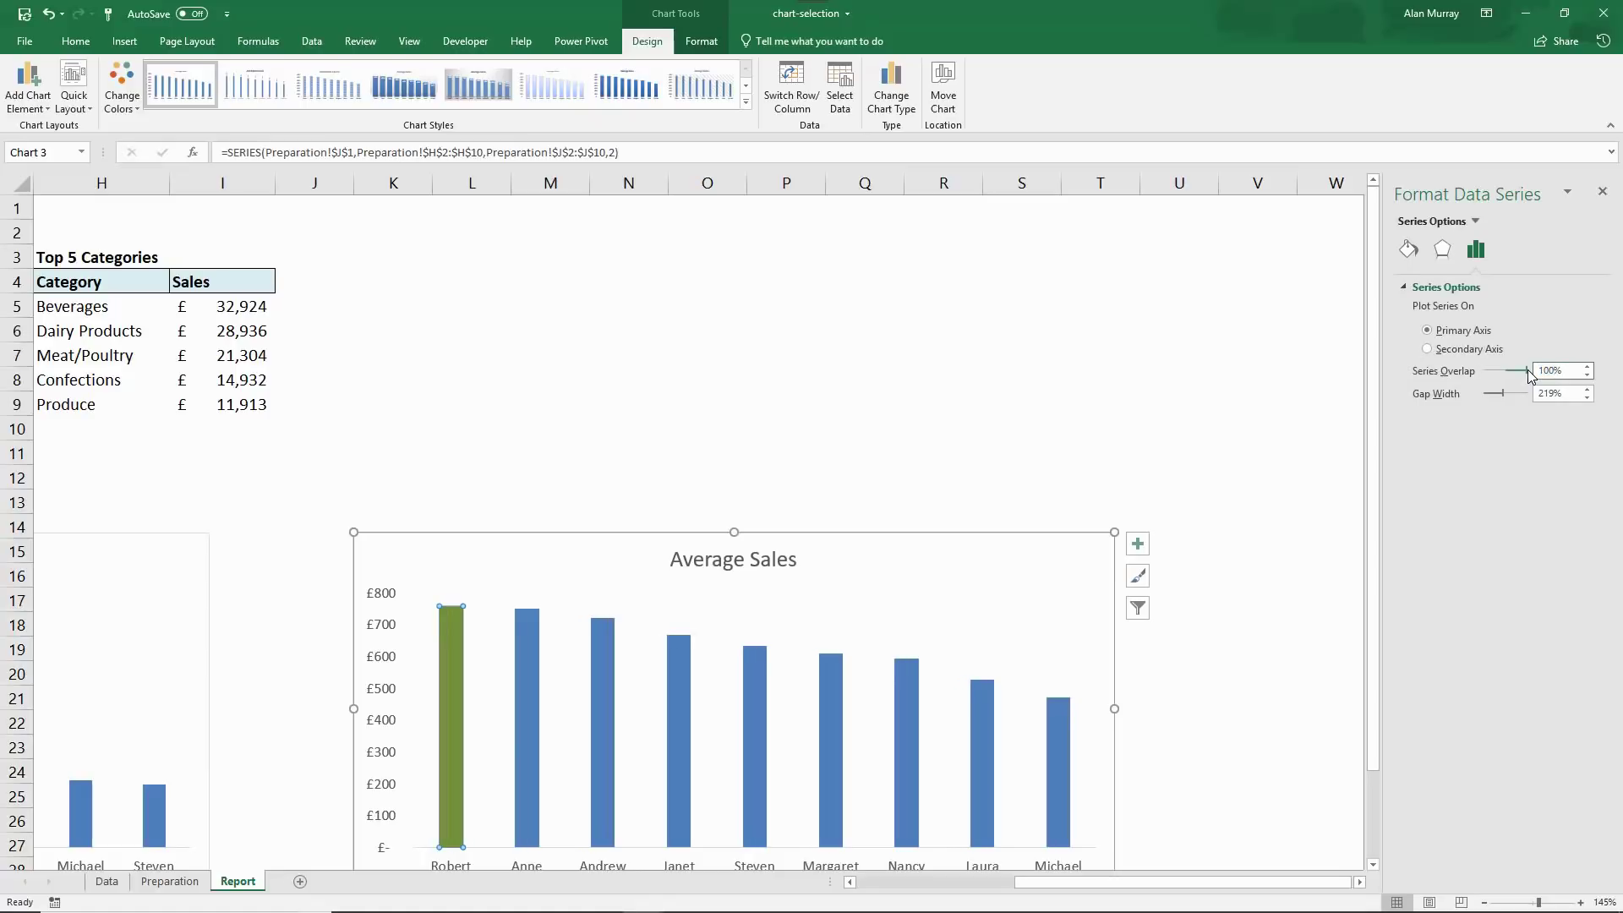
click(1601, 191)
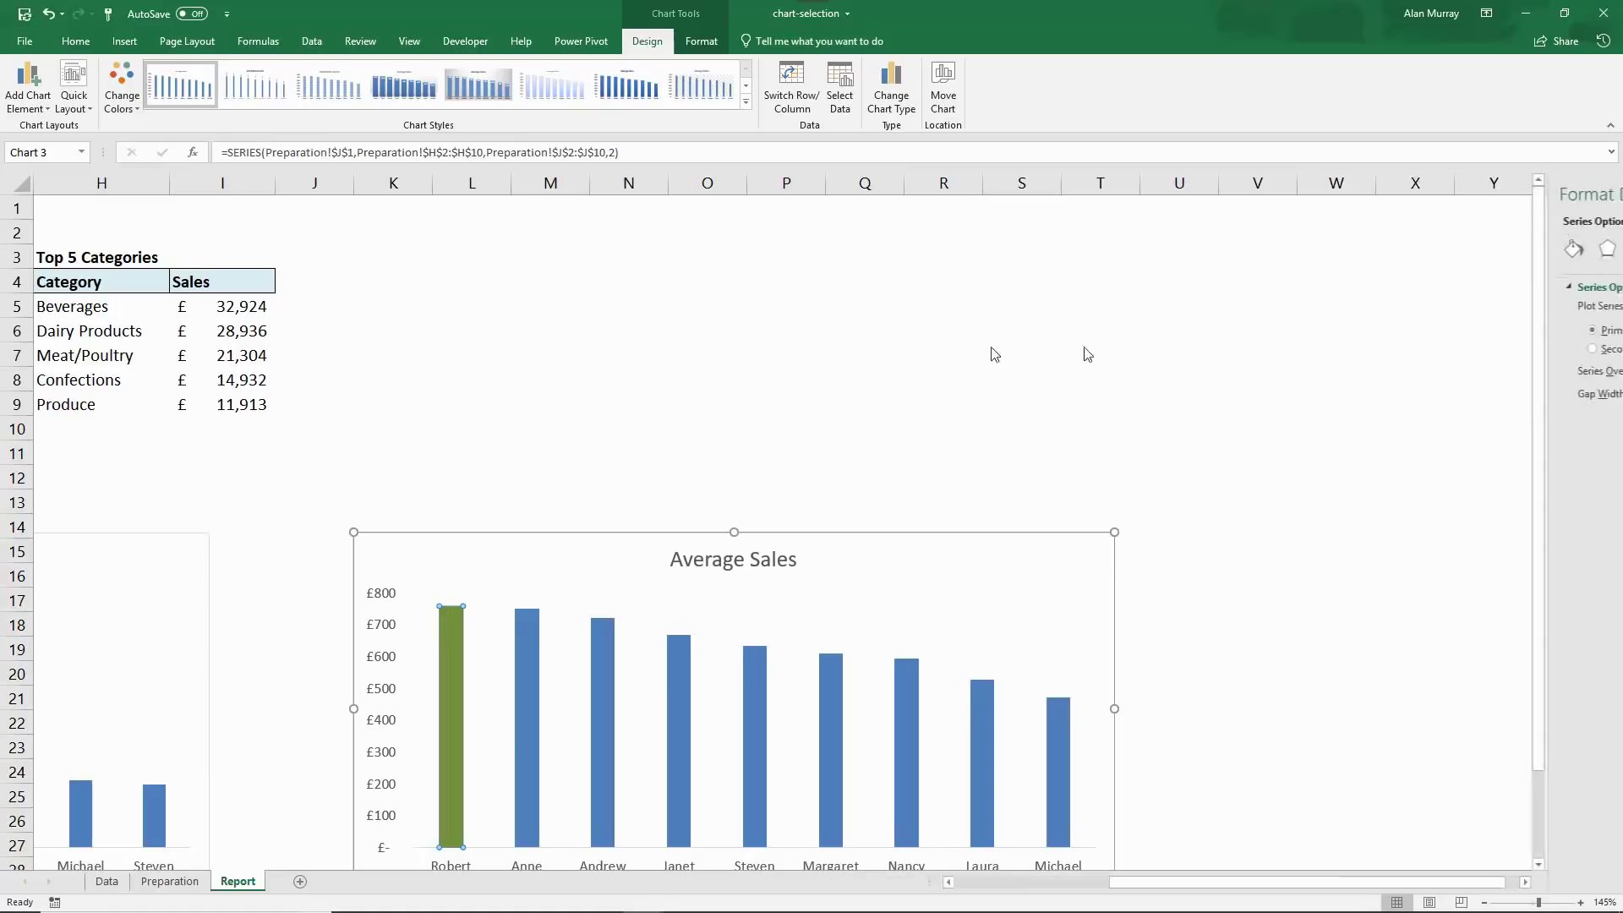
- Pick Laura Callahan from the rep drop-down in C3
ctrl+scroll(537, 404, down, 2)
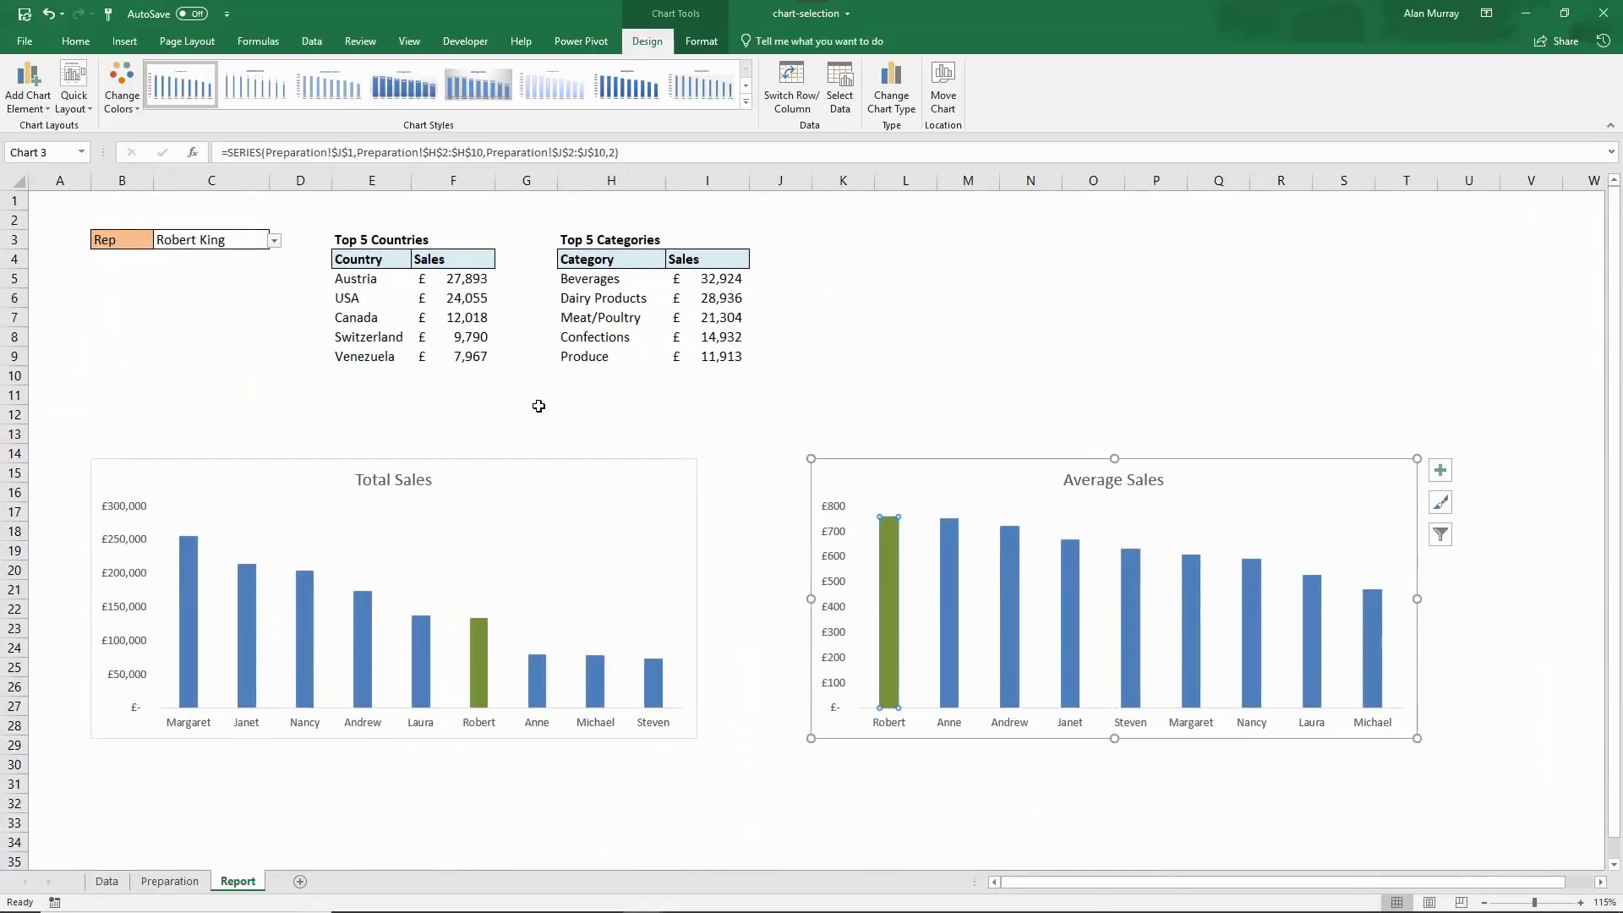
click(947, 339)
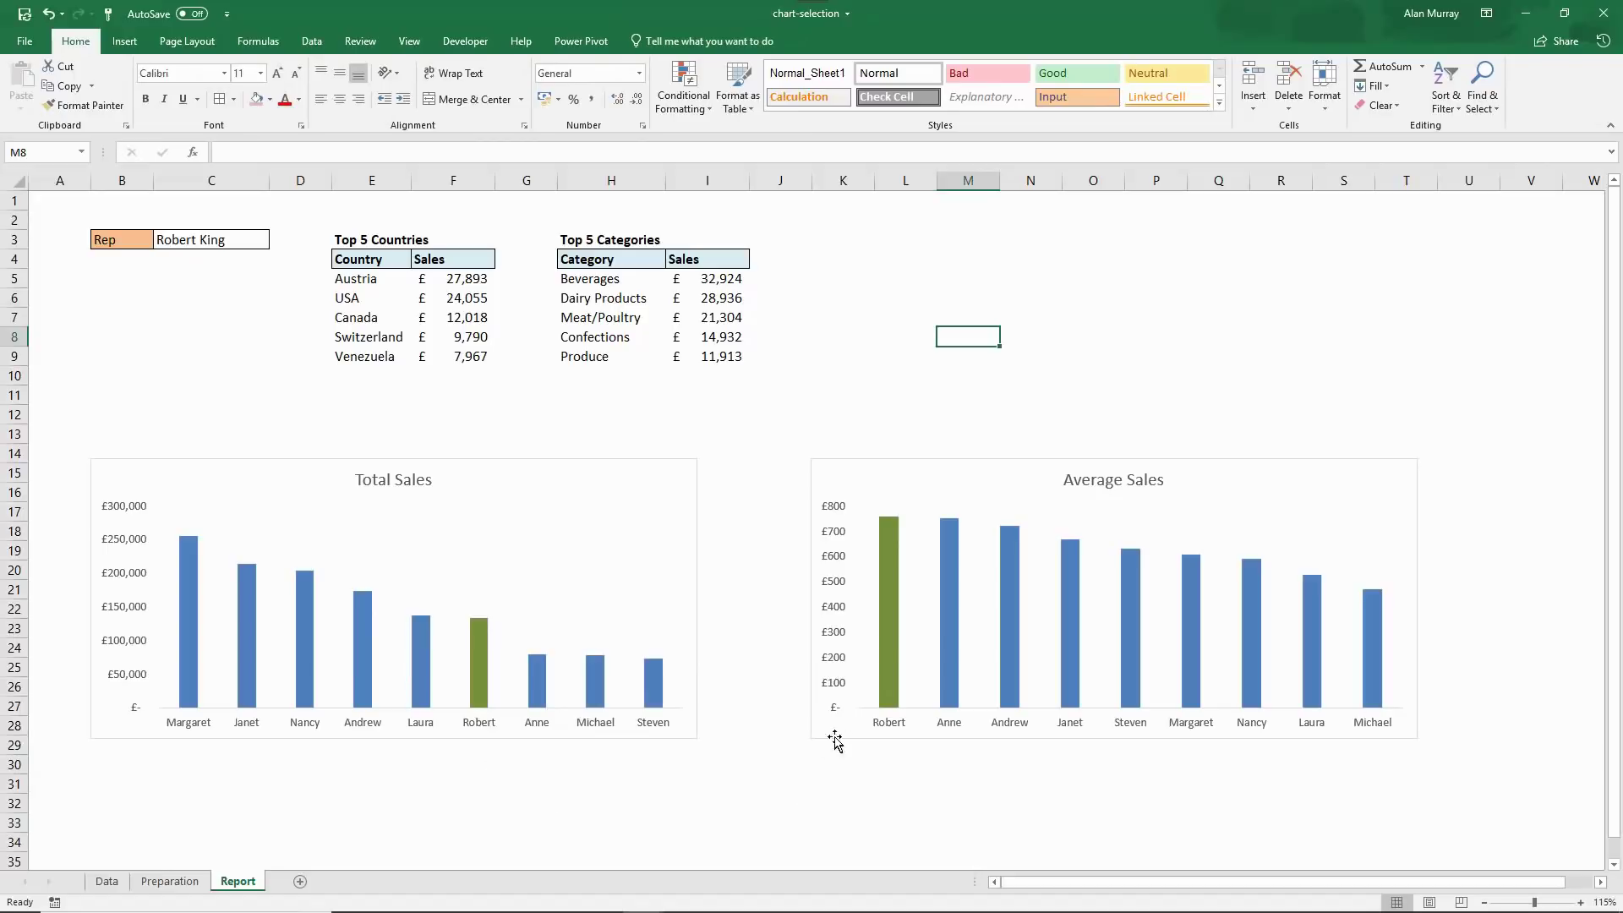
mouse_move(883, 649)
click(263, 240)
click(276, 240)
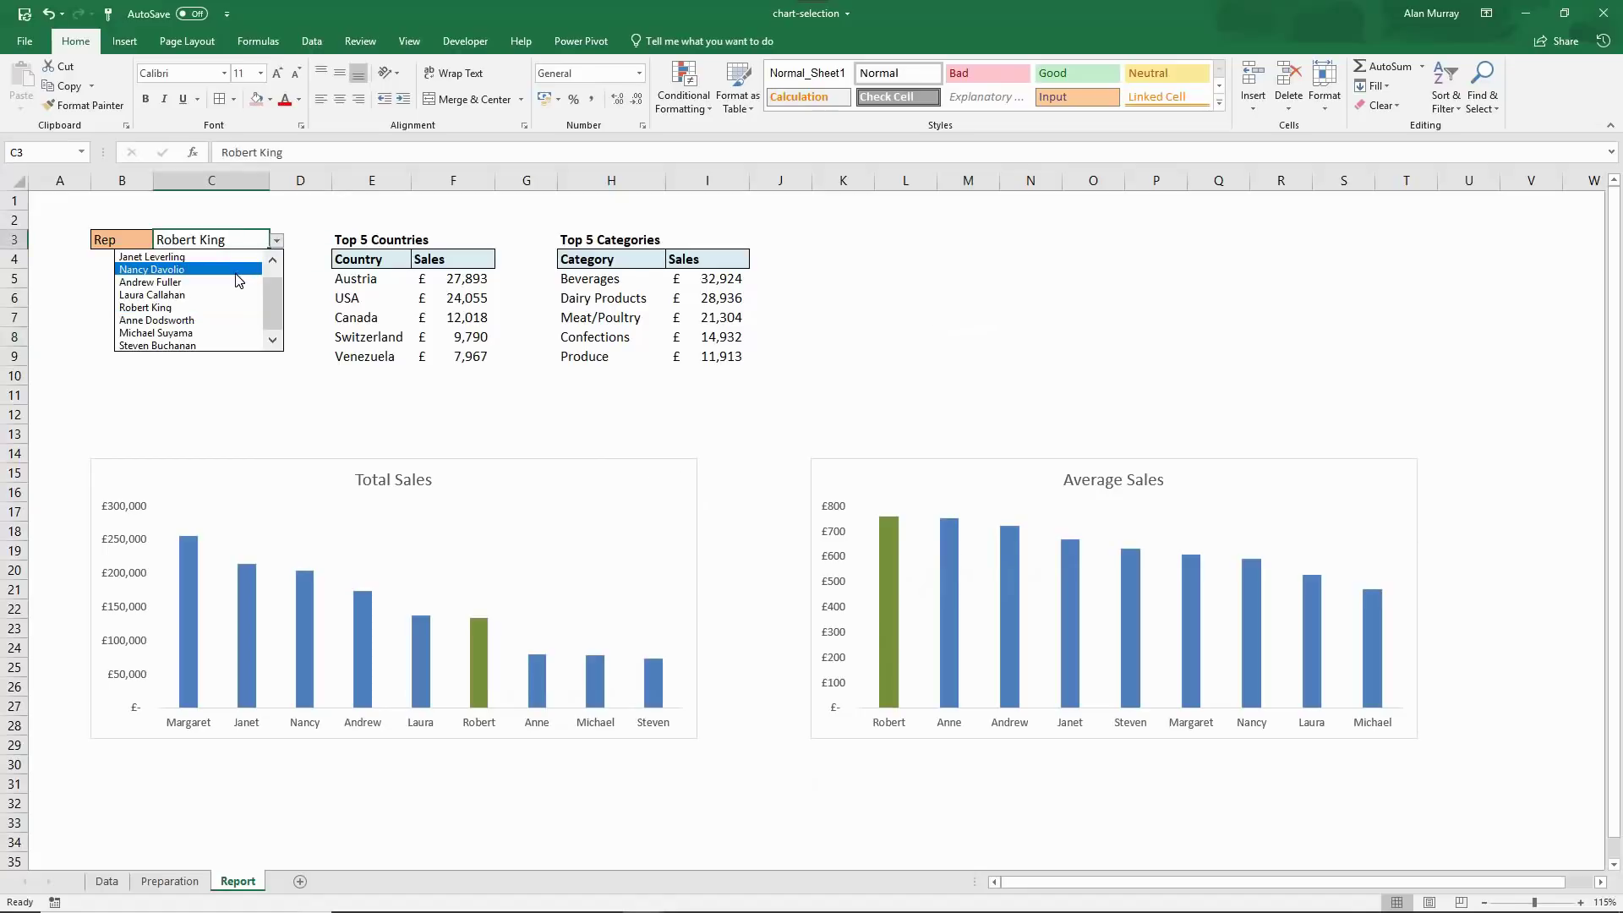
click(221, 294)
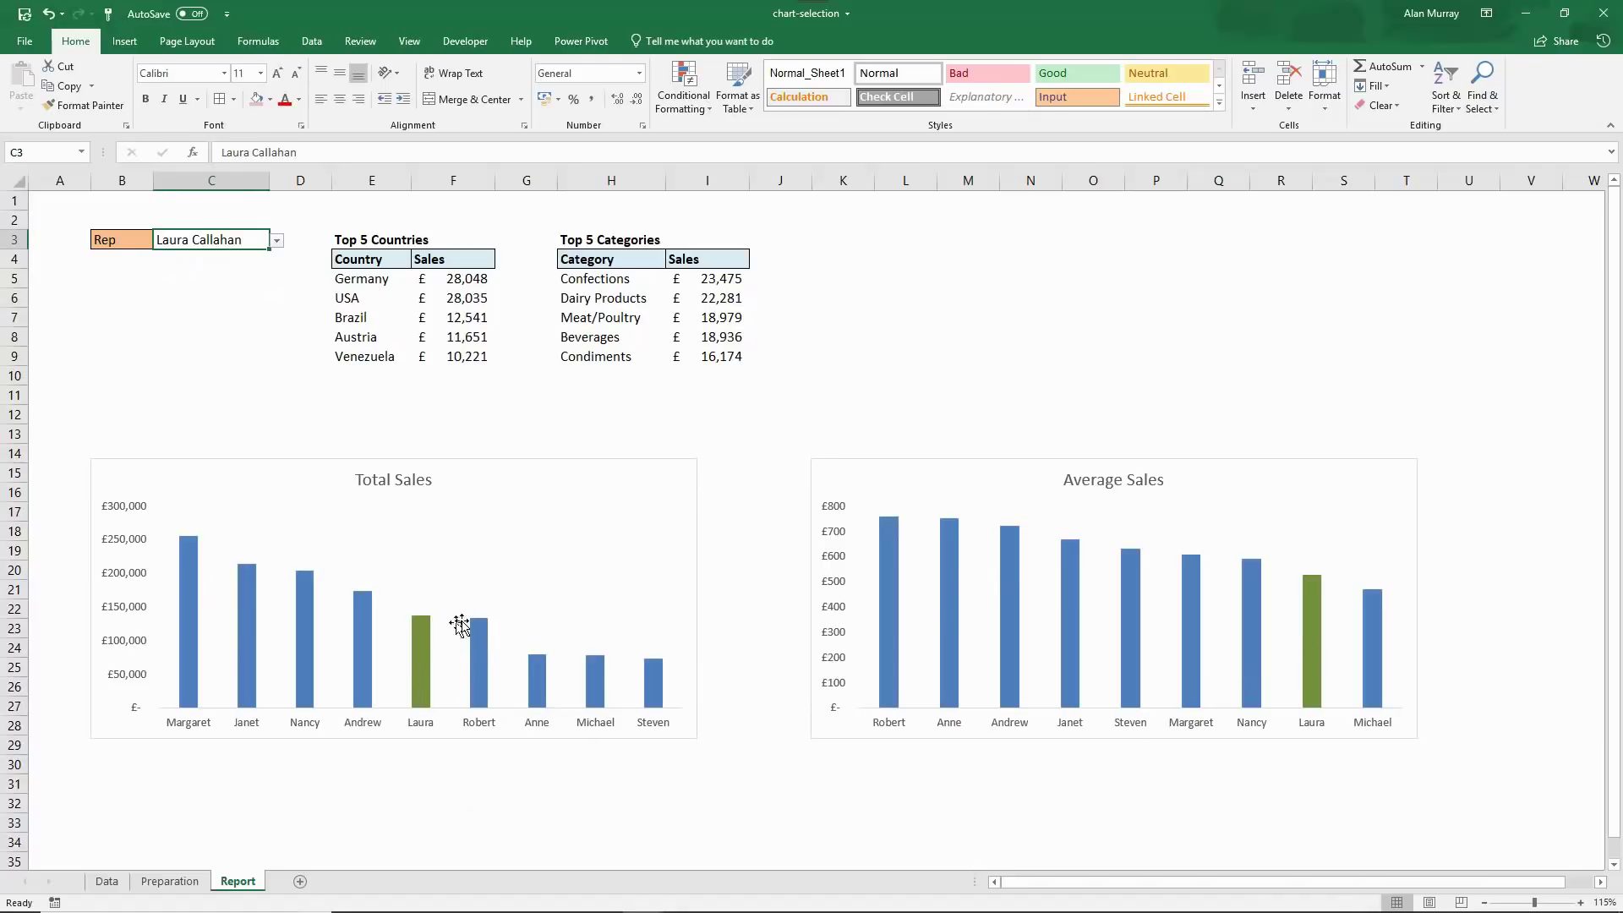
- Review the updated Germany and Confections rows leading the top-5 tables
mouse_move(483, 630)
drag(391, 279, 443, 282)
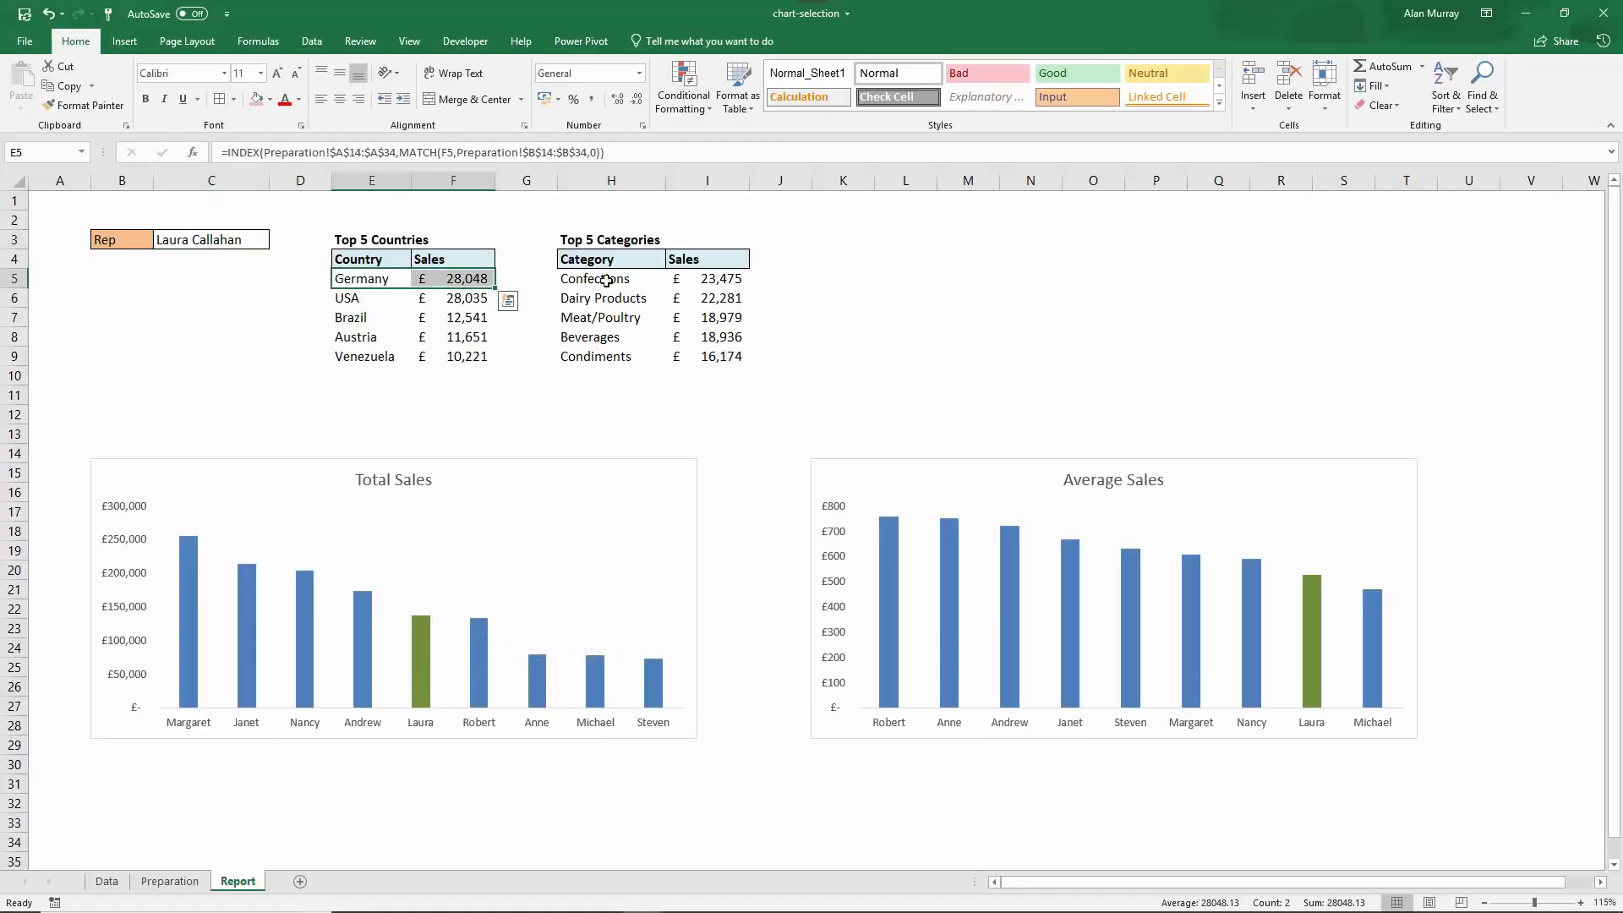
drag(603, 280, 710, 280)
click(679, 390)
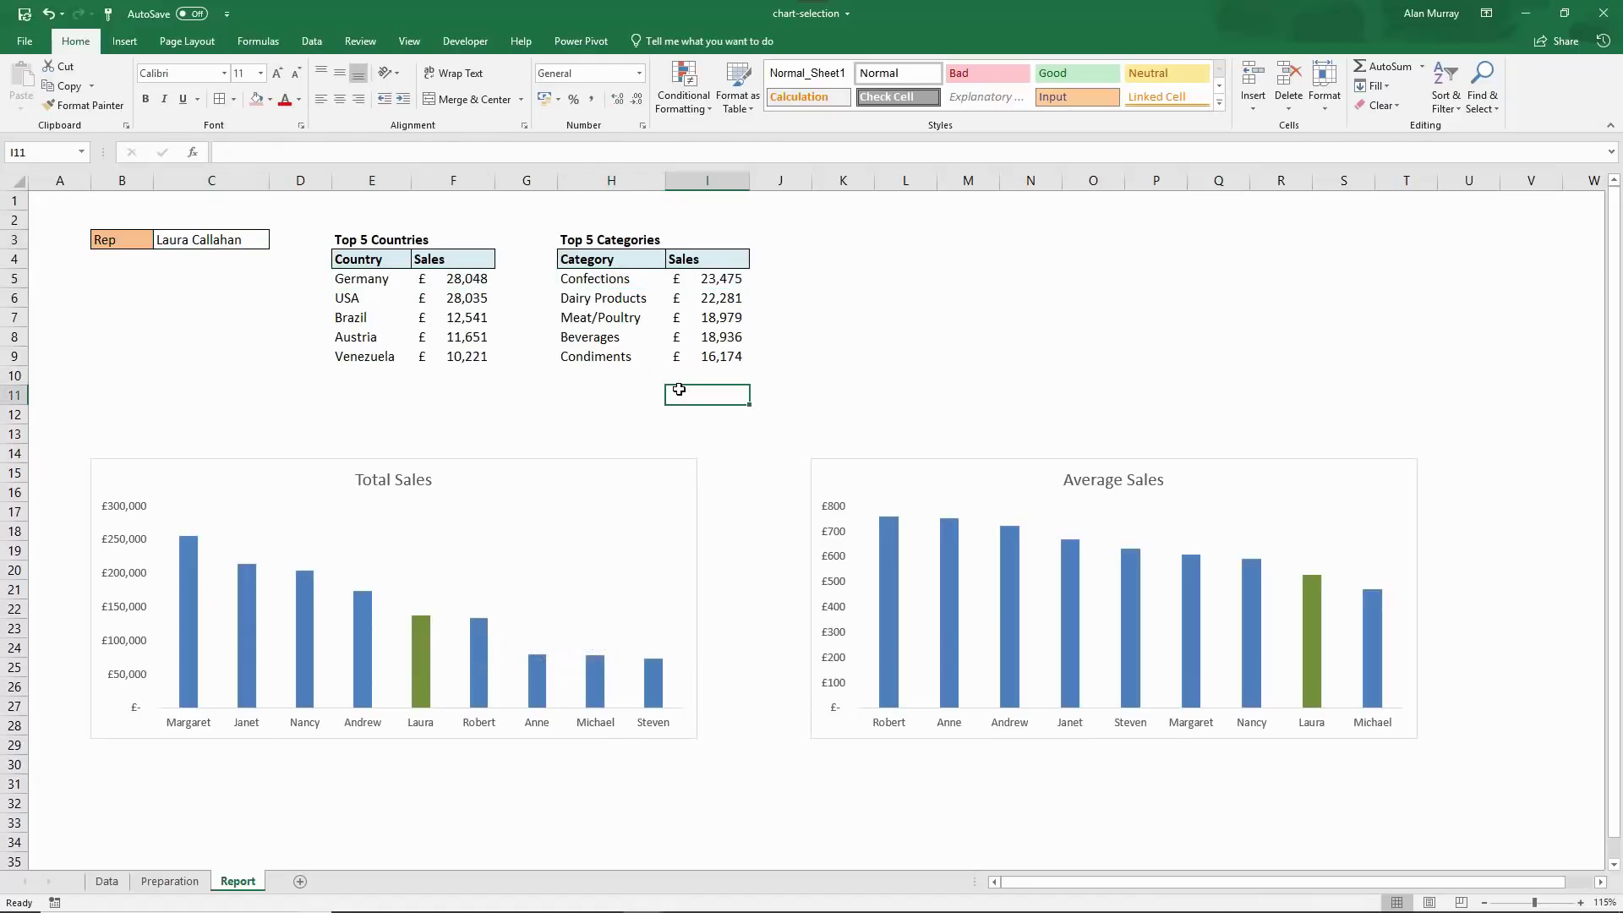